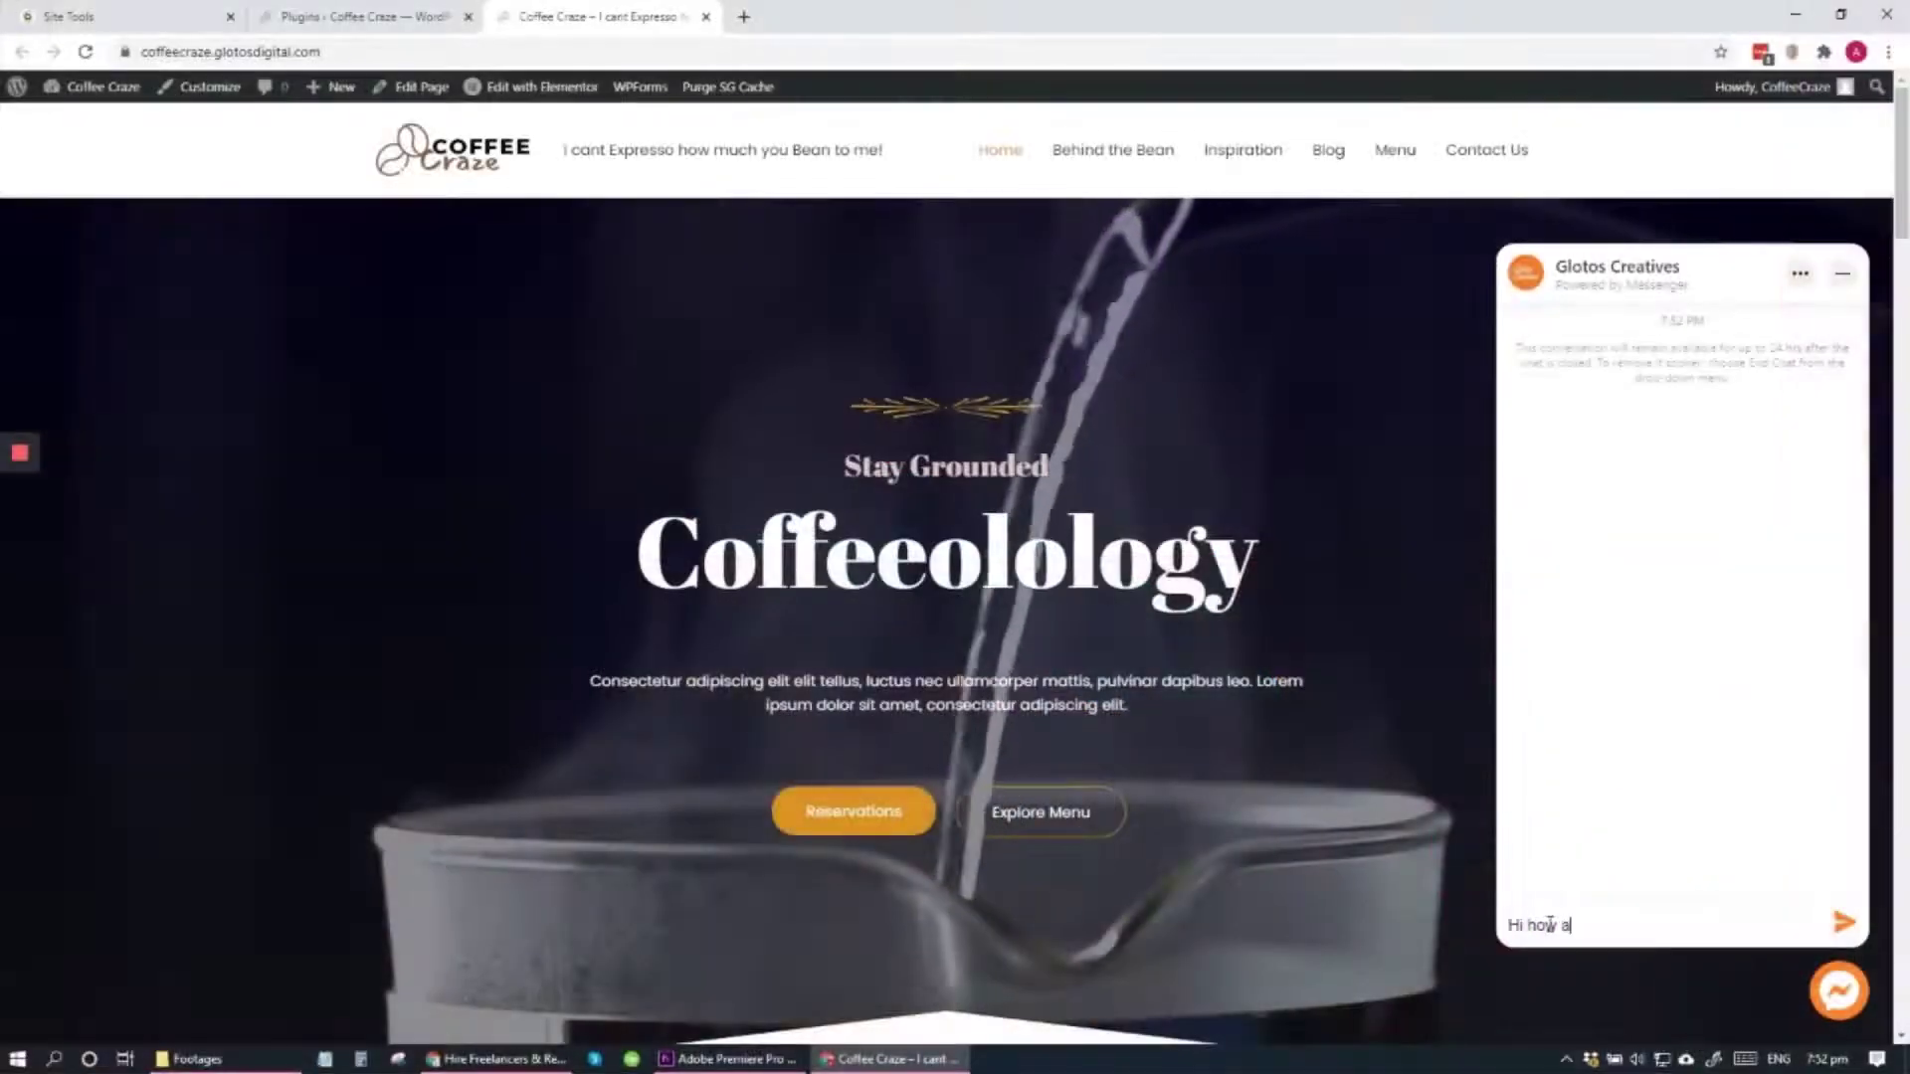
Finish typing 'Hi how are you?' in the site's Messenger chat and send it.
{"action": "type", "text": "w are "}
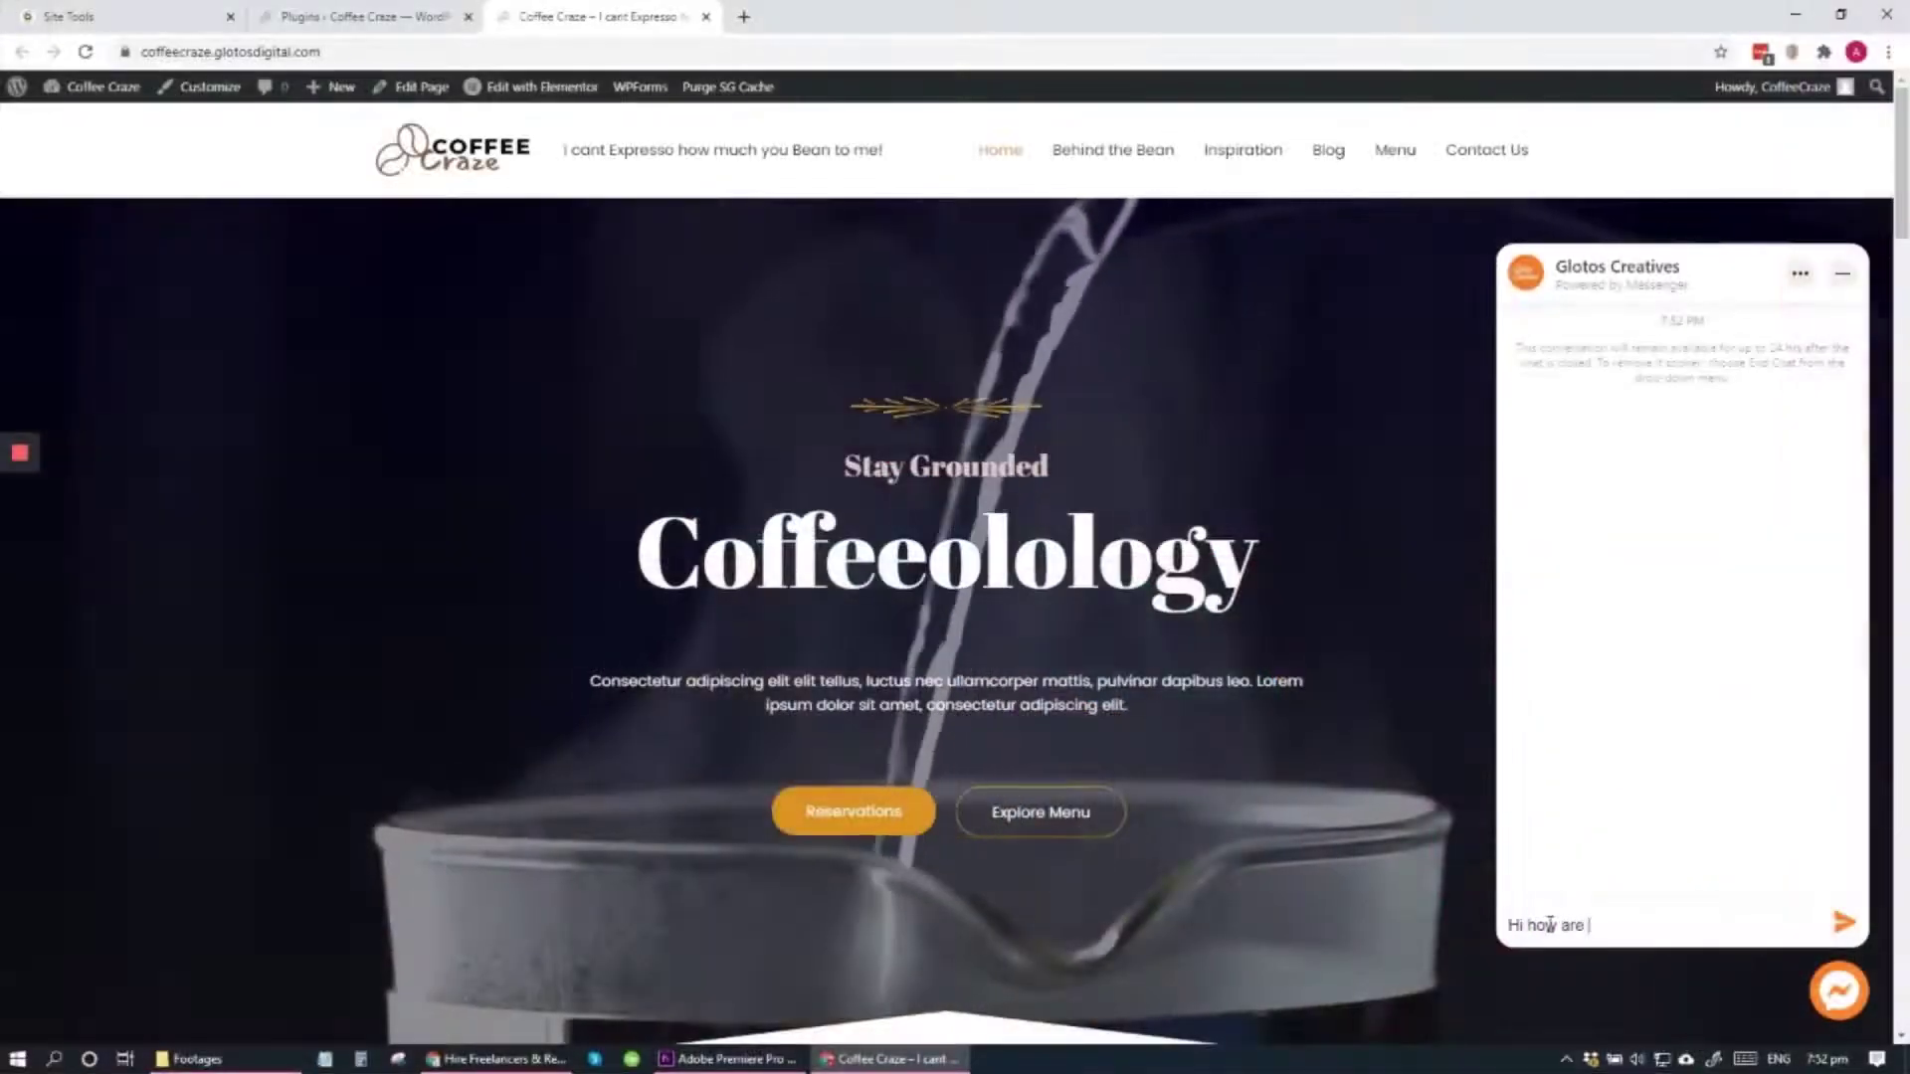
{"action": "type", "text": "you?"}
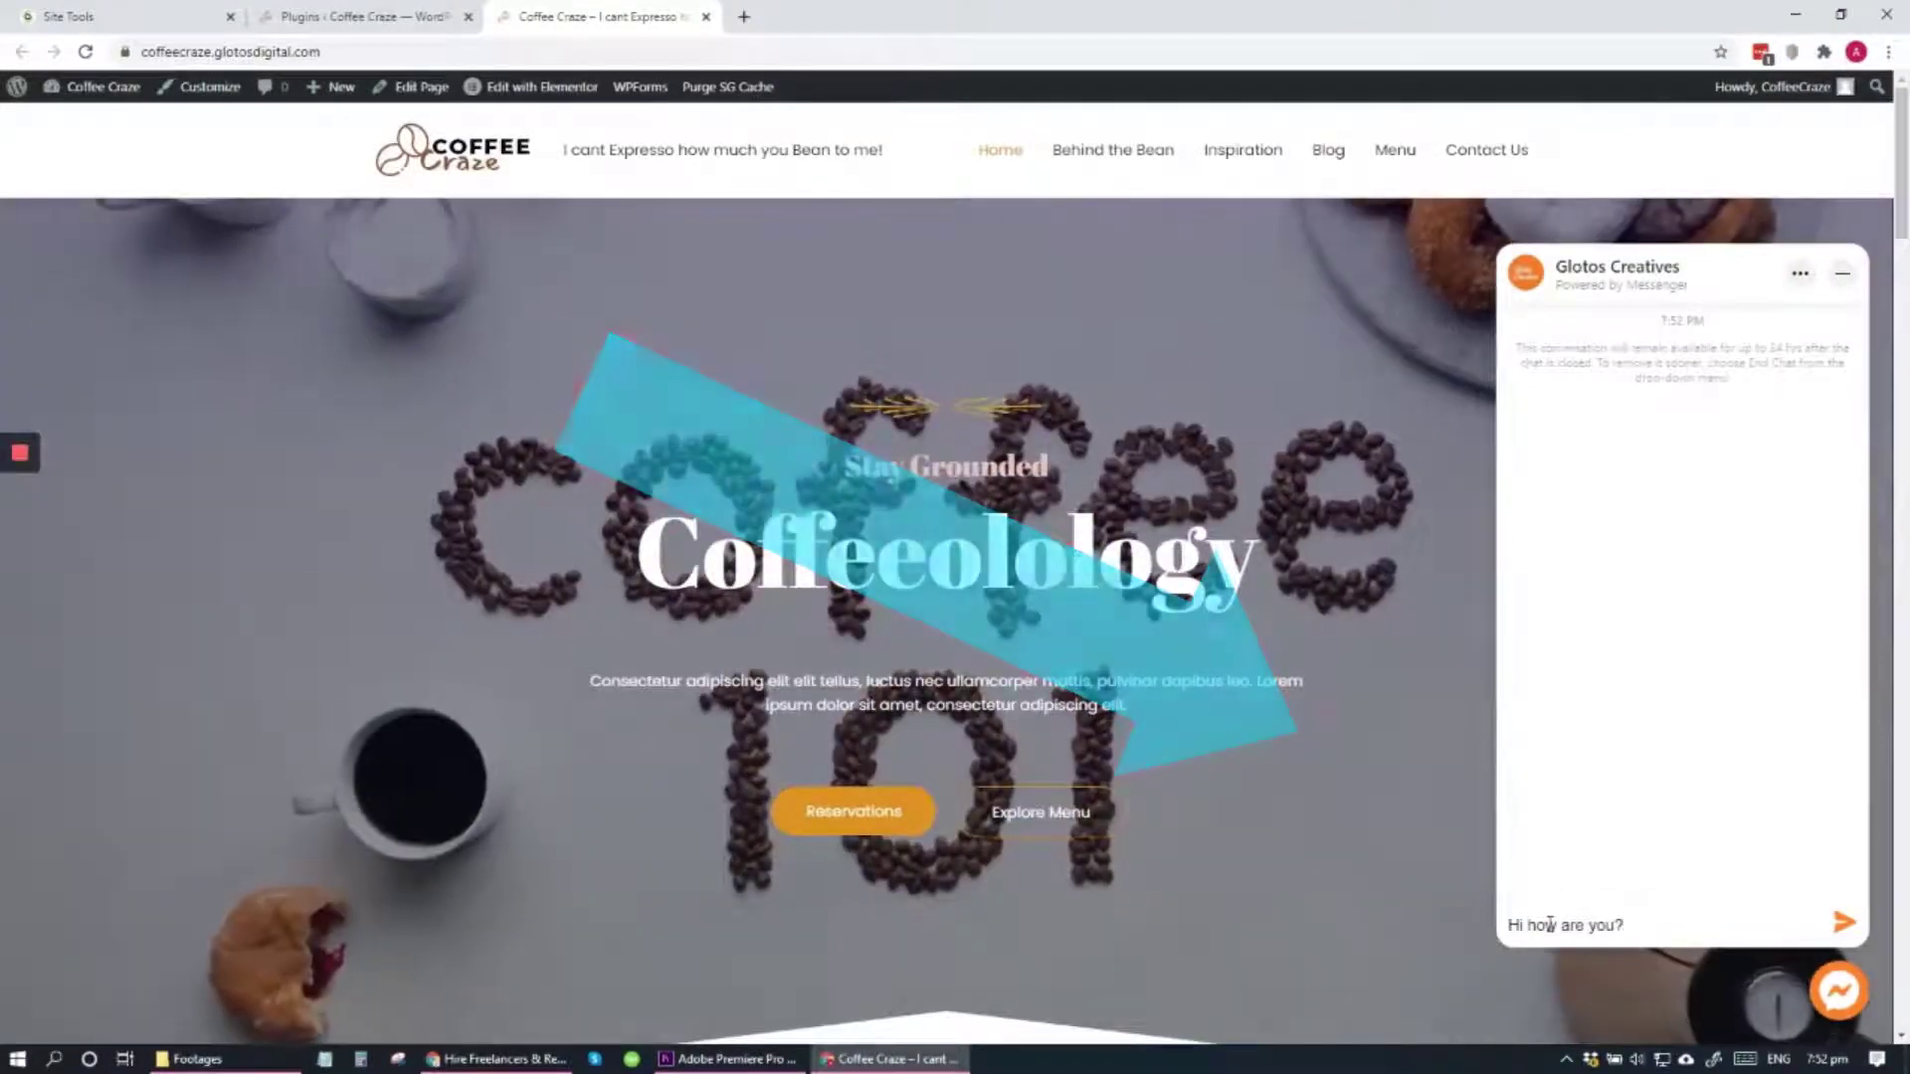
{"action": "key", "text": "Return"}
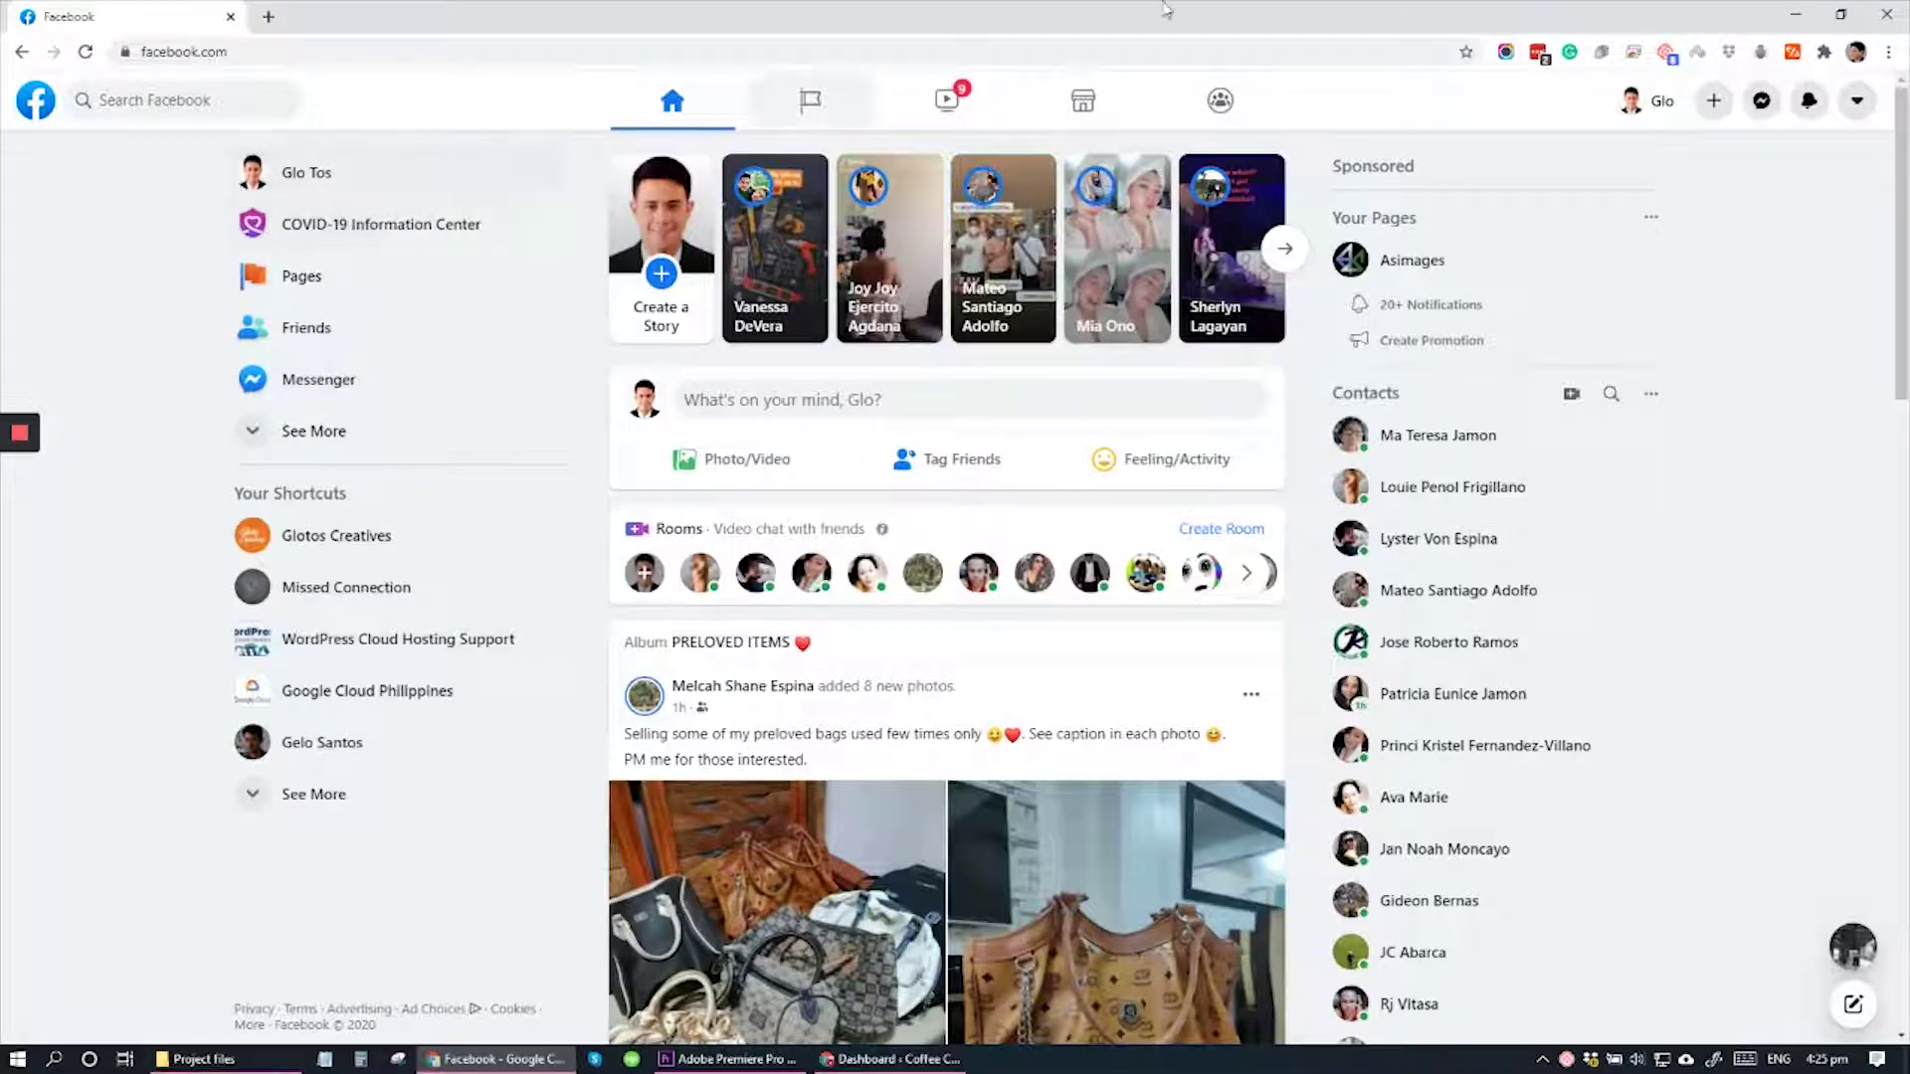
Go to the Glotos Creatives page's Messaging settings and scroll to Add Messenger to your website.
{"action": "left_click", "coordinate": [327, 282]}
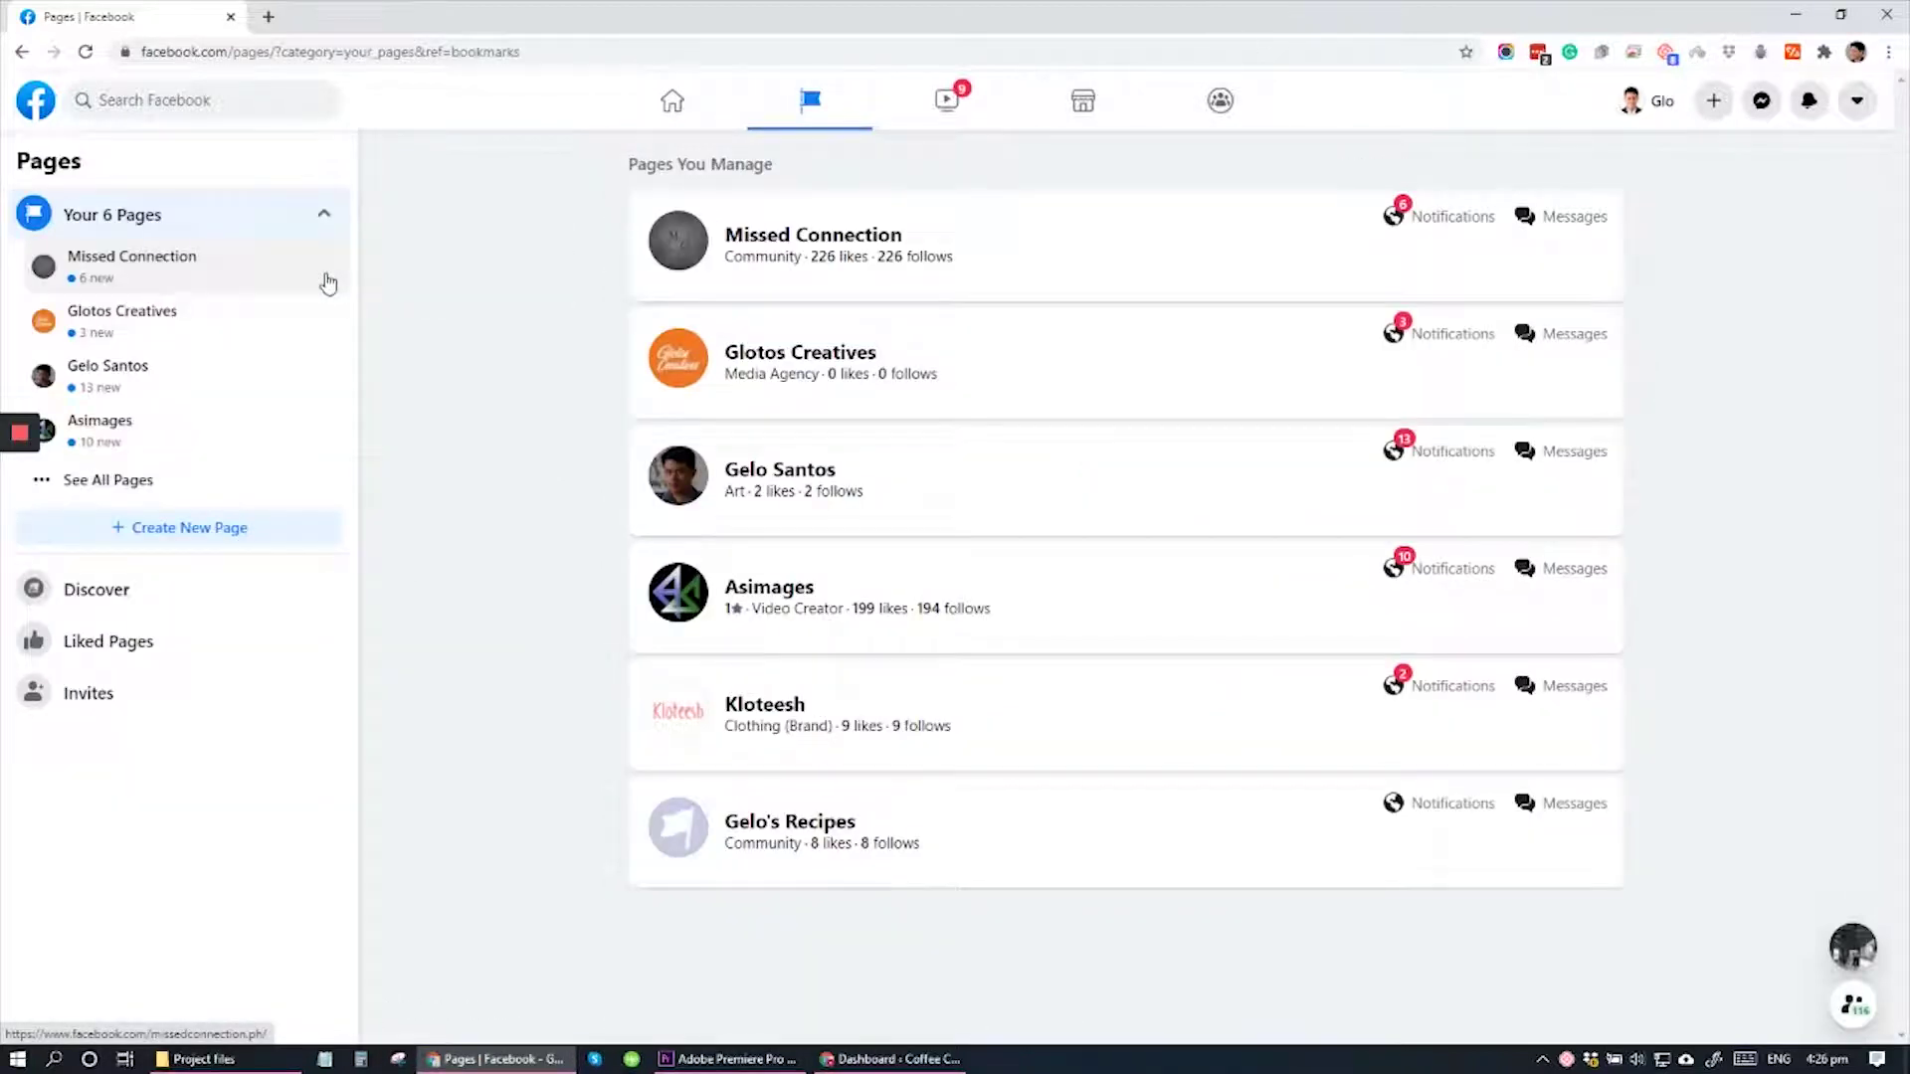
{"action": "left_click", "coordinate": [166, 319]}
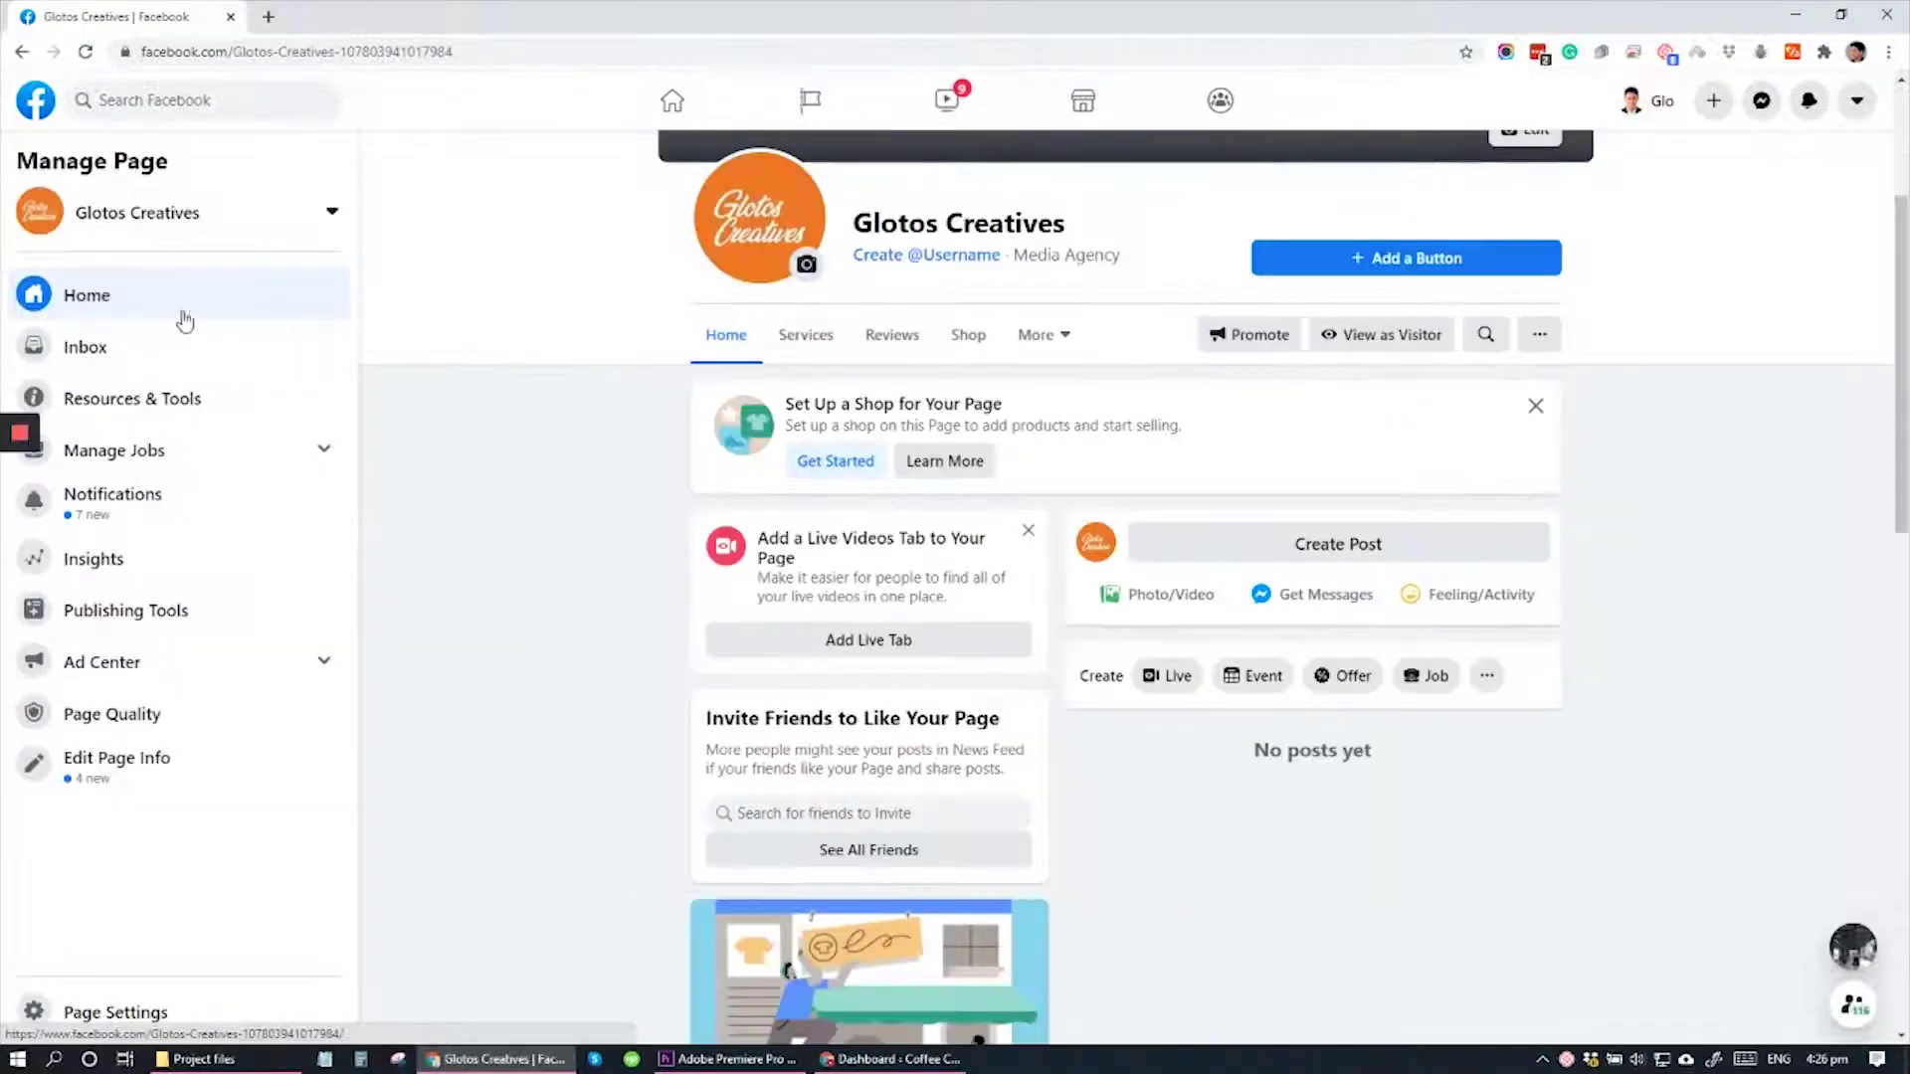
{"action": "left_click", "coordinate": [111, 1013]}
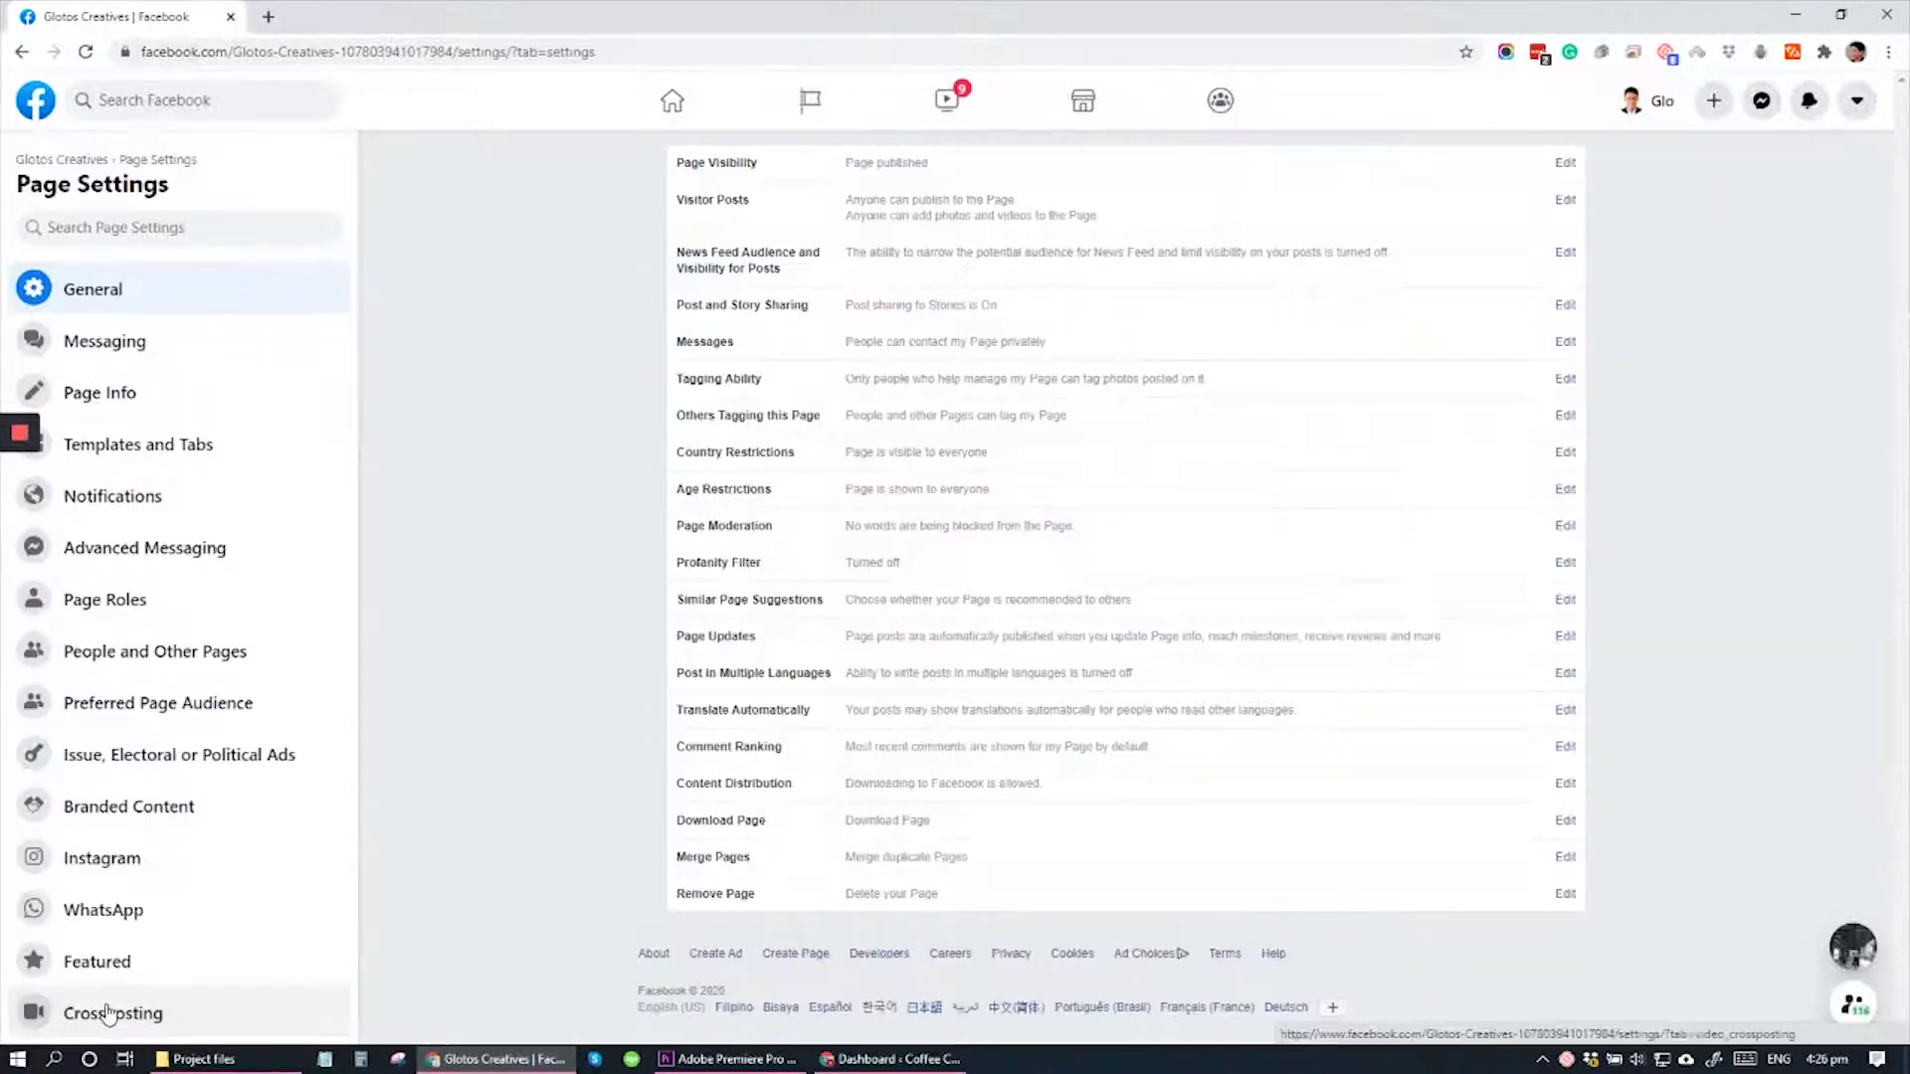
{"action": "left_click", "coordinate": [157, 367]}
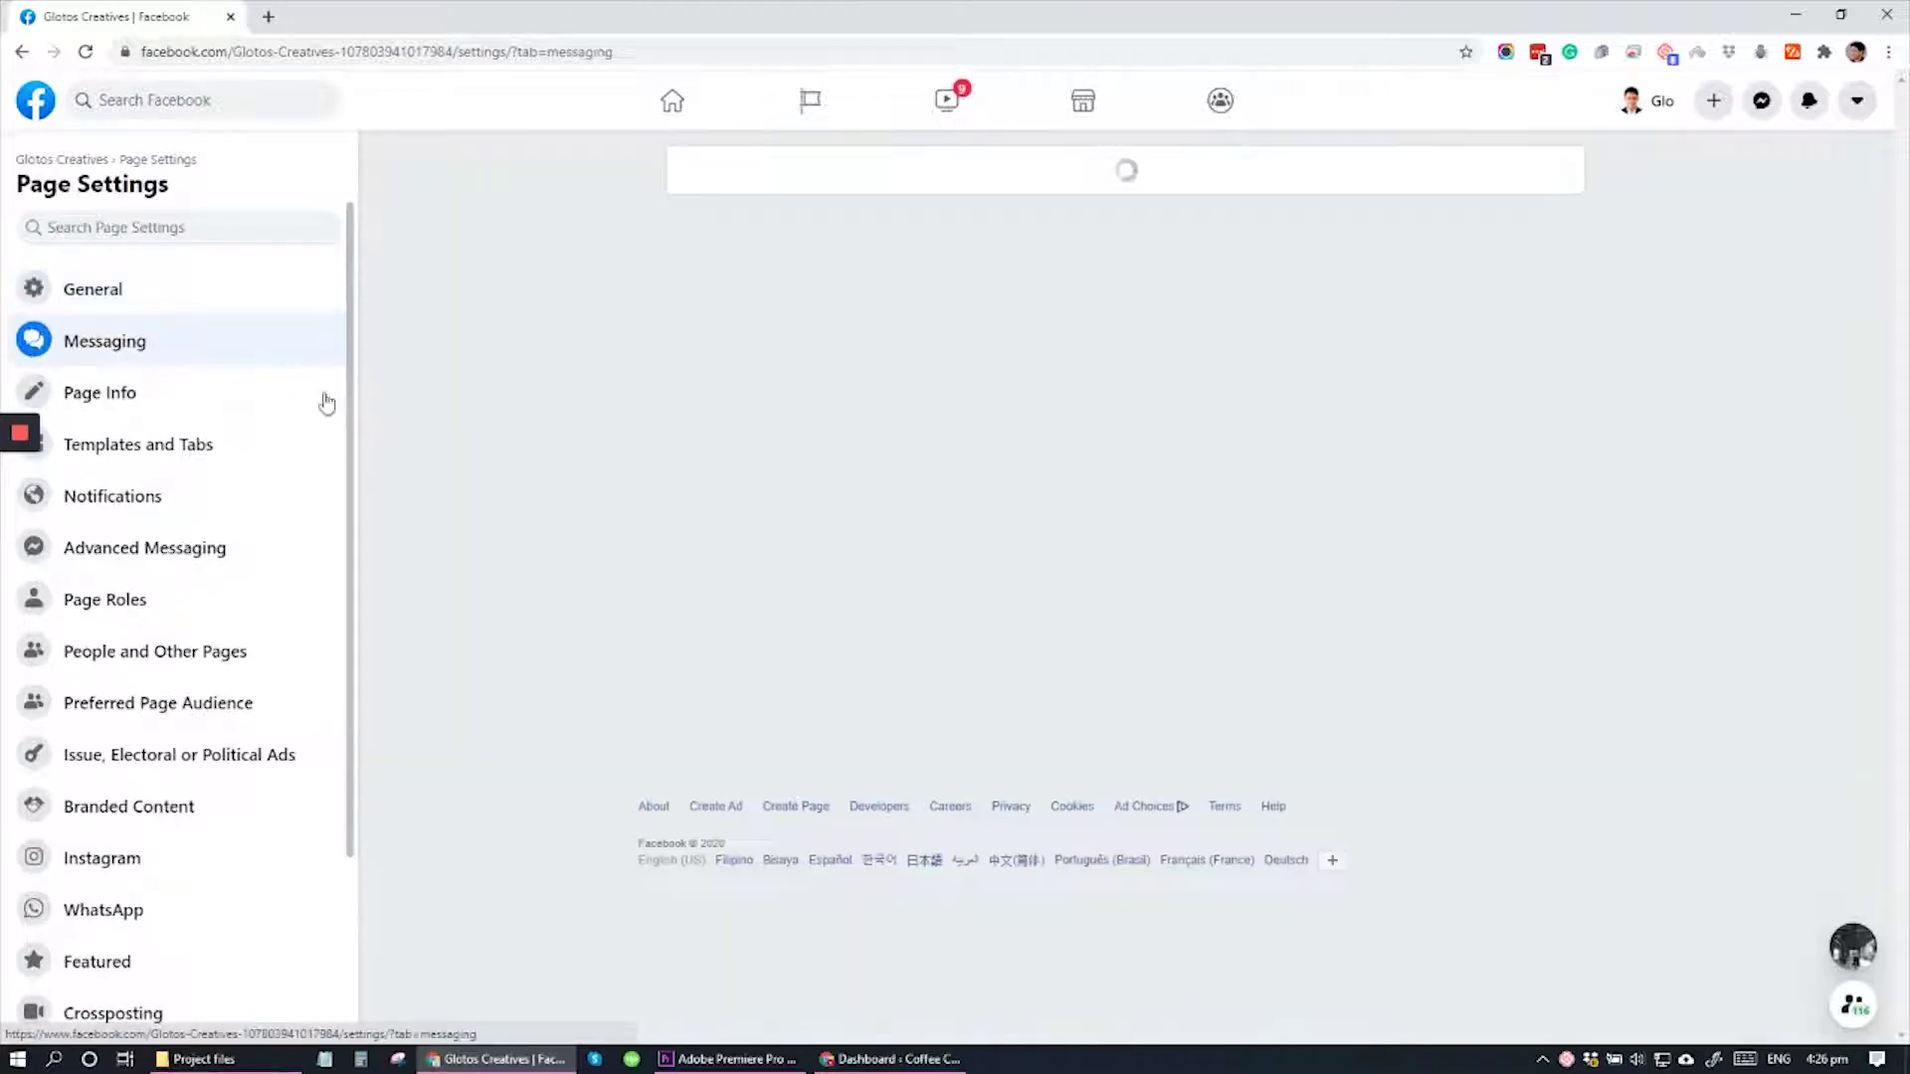
{"action": "scroll", "coordinate": [485, 481], "scroll_direction": "down", "scroll_amount": 5}
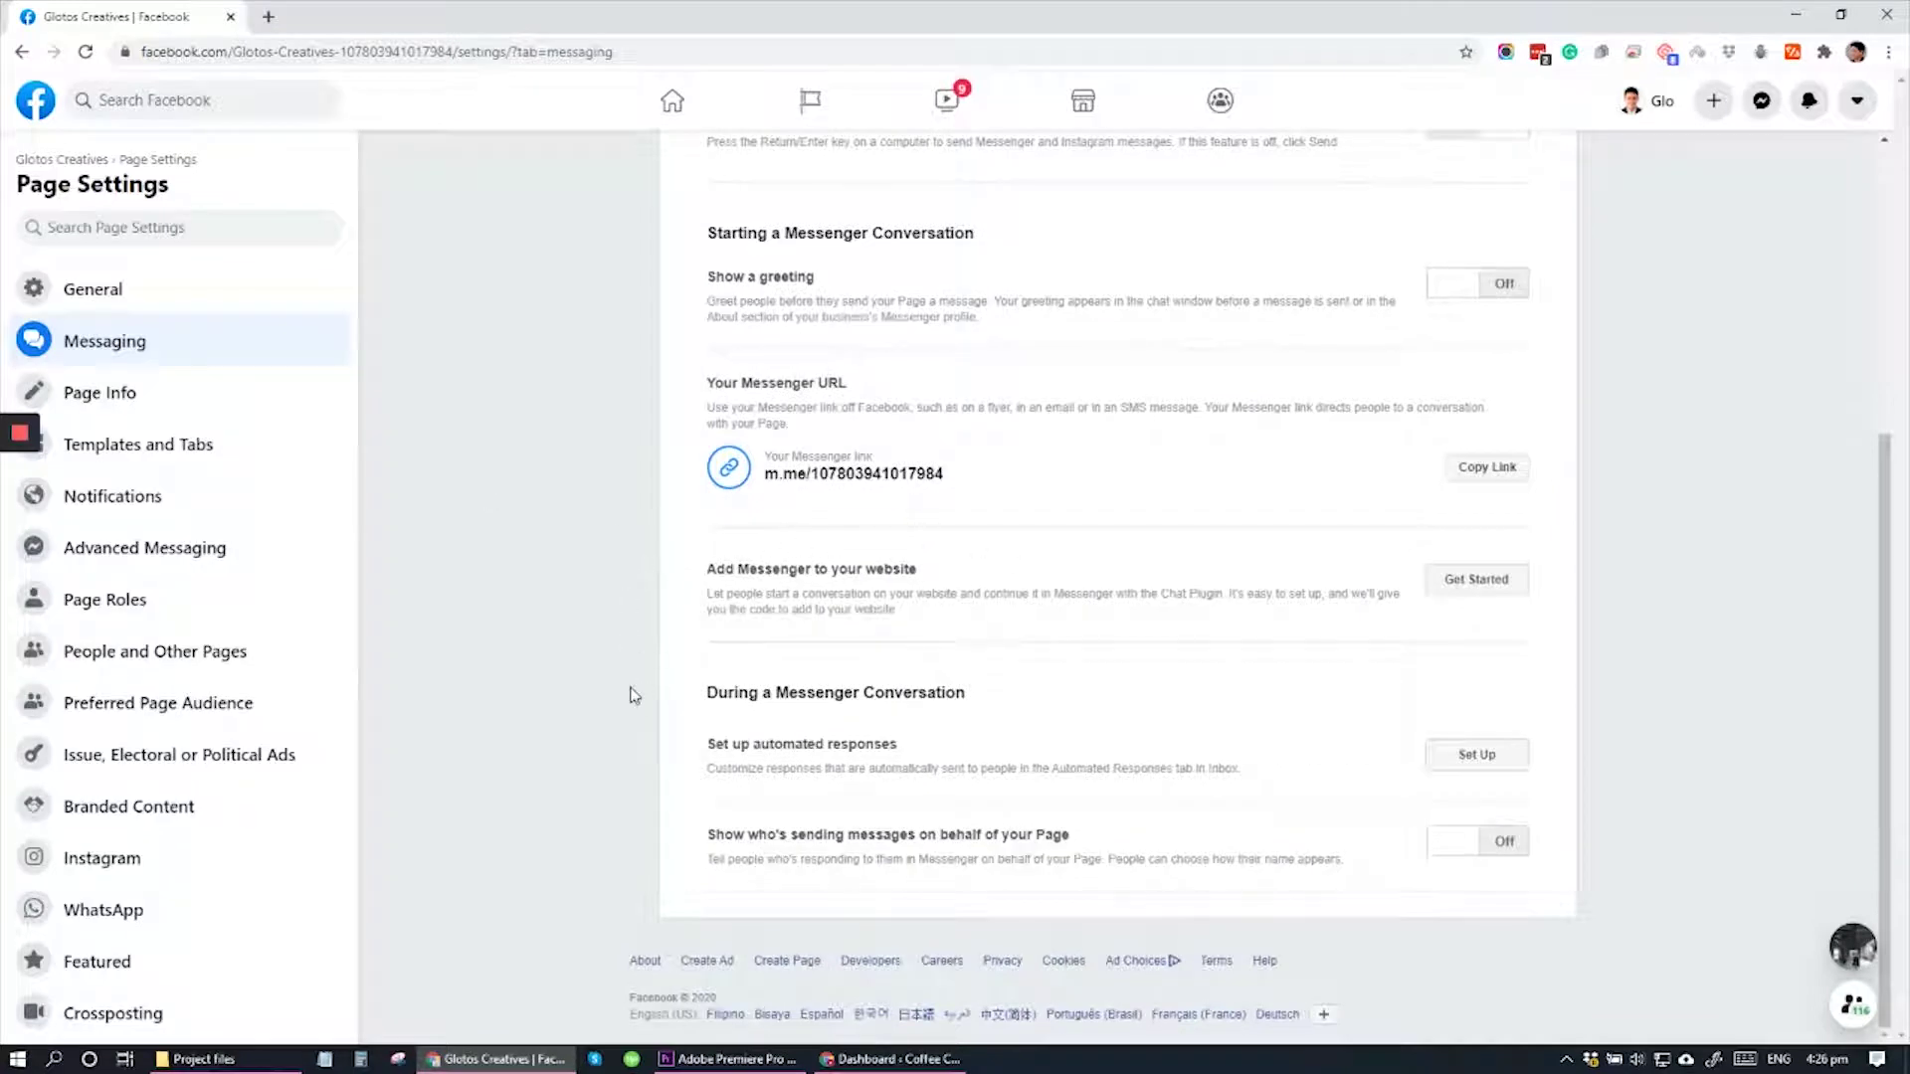
Start the chat plugin setup, keeping English (US) as language and the original greeting.
{"action": "left_click", "coordinate": [1492, 591]}
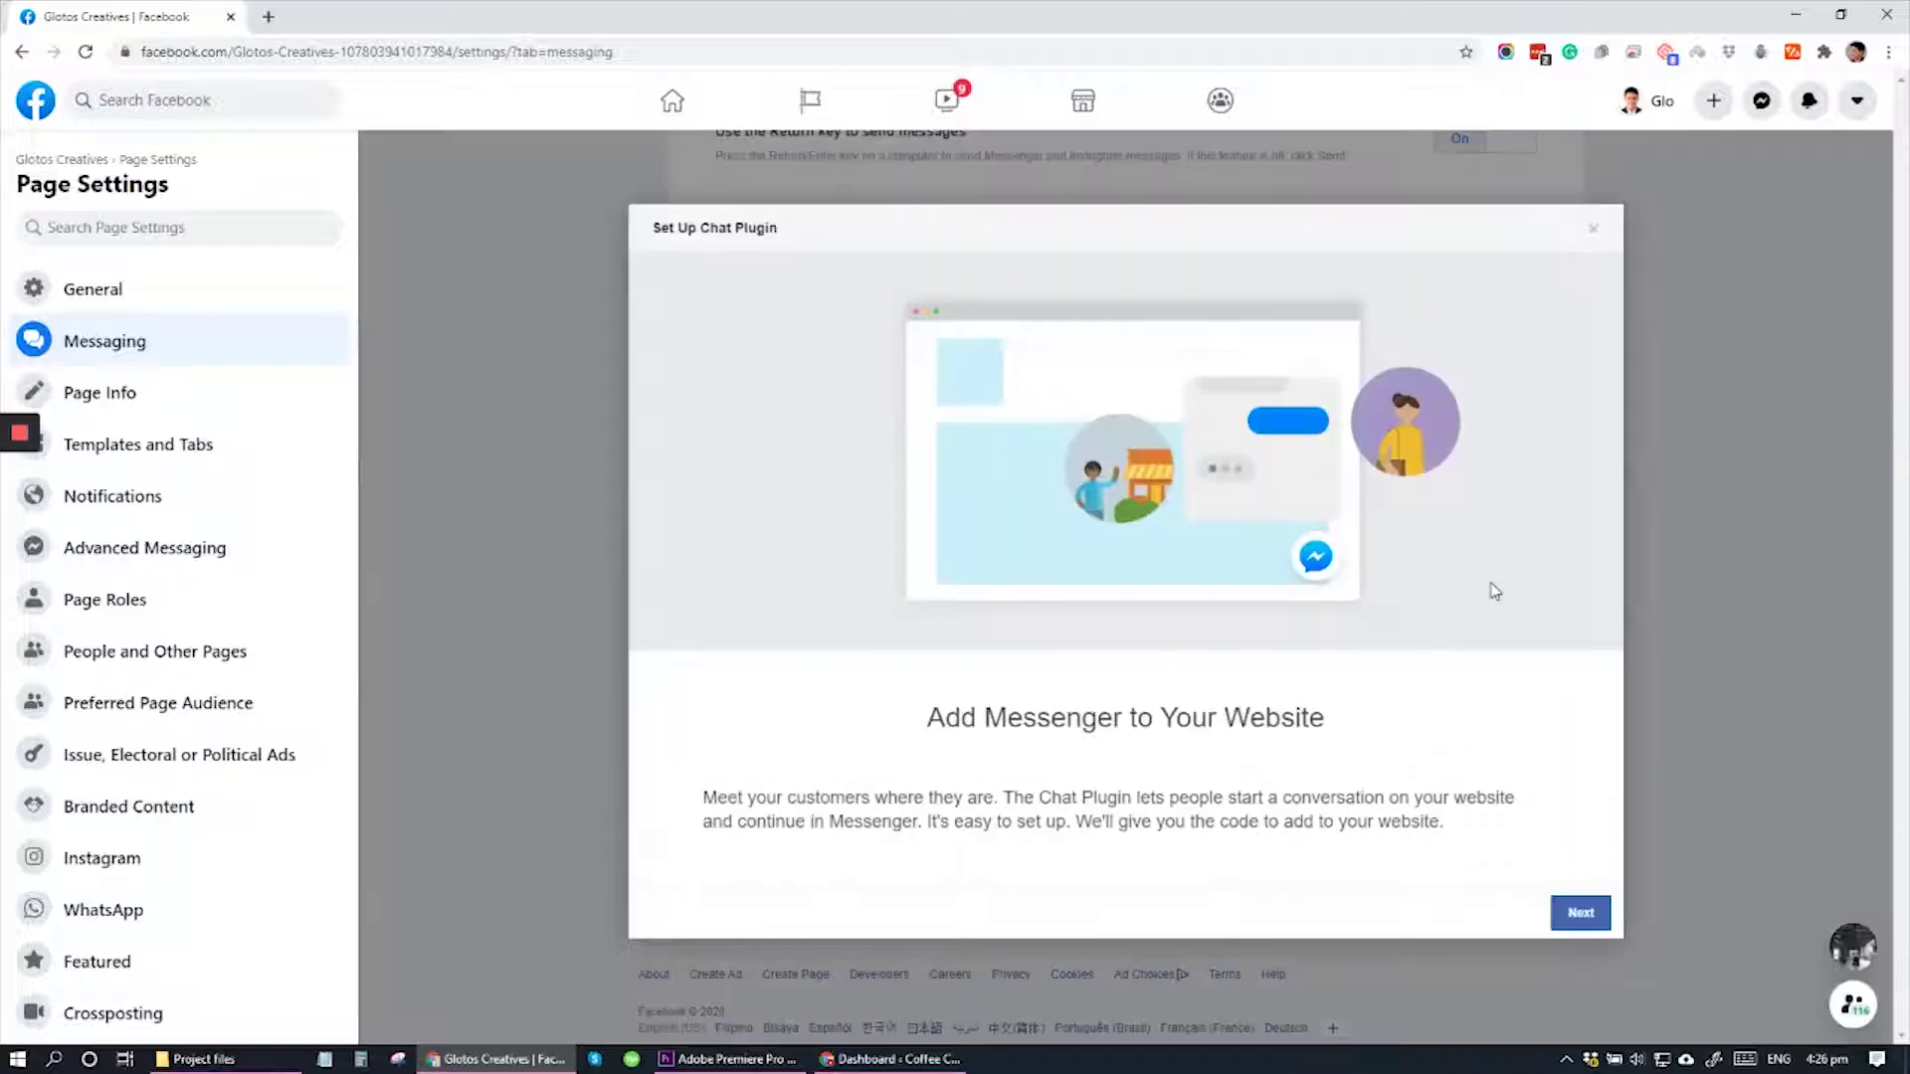
{"action": "left_click", "coordinate": [1582, 913]}
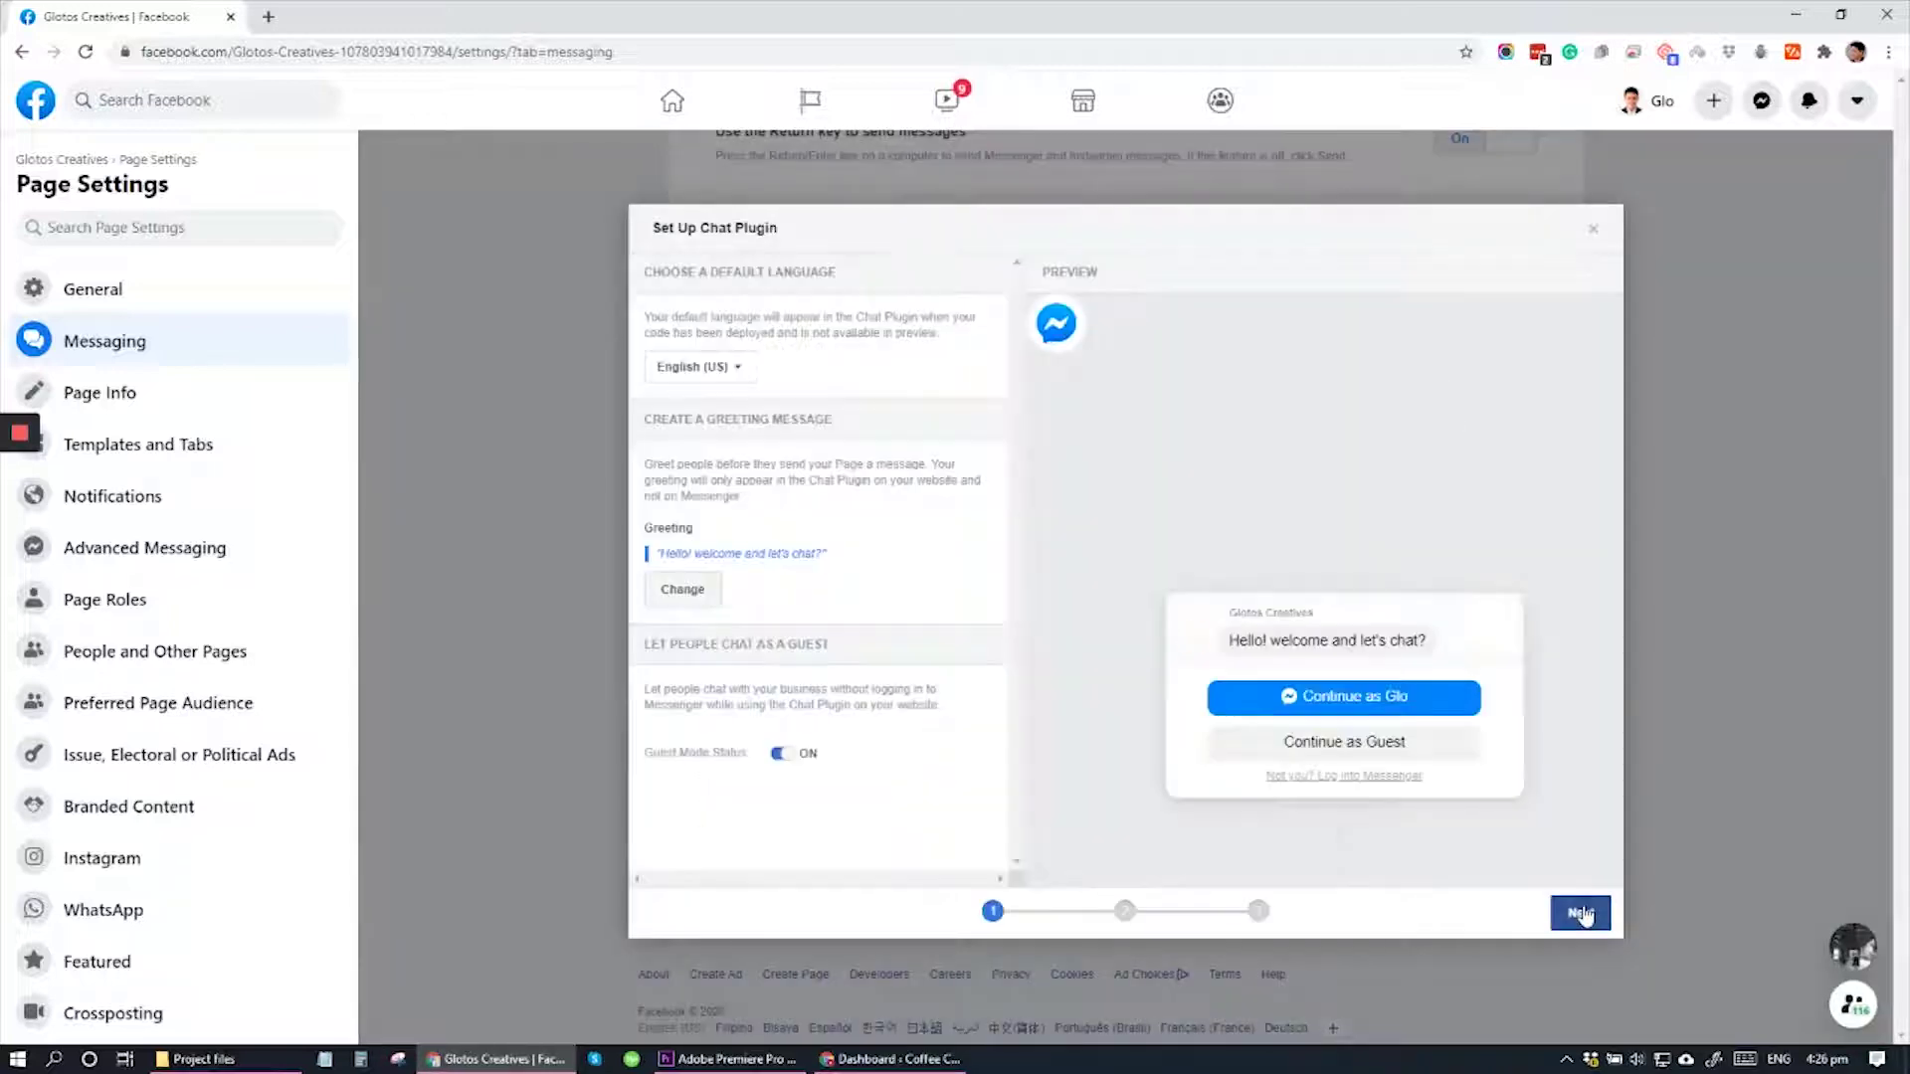
{"action": "left_click", "coordinate": [726, 368]}
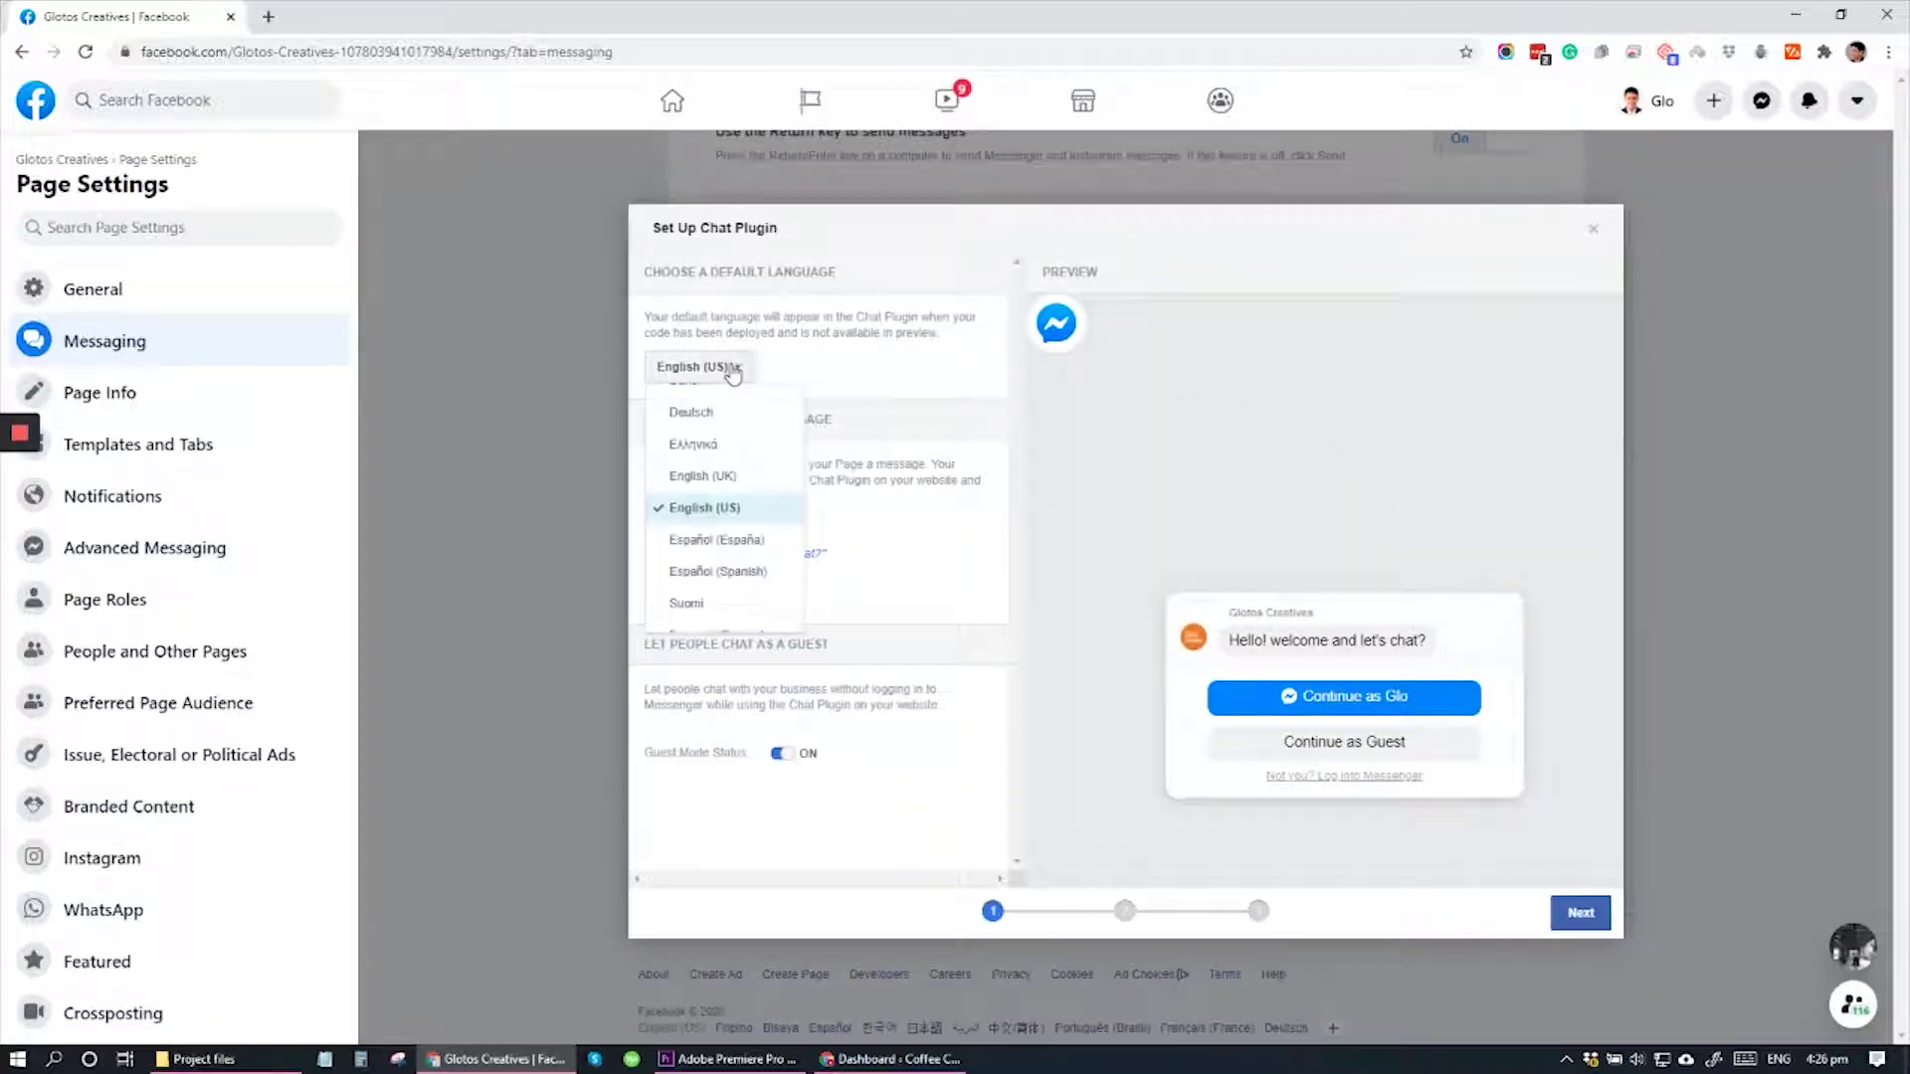
{"action": "left_click", "coordinate": [702, 511]}
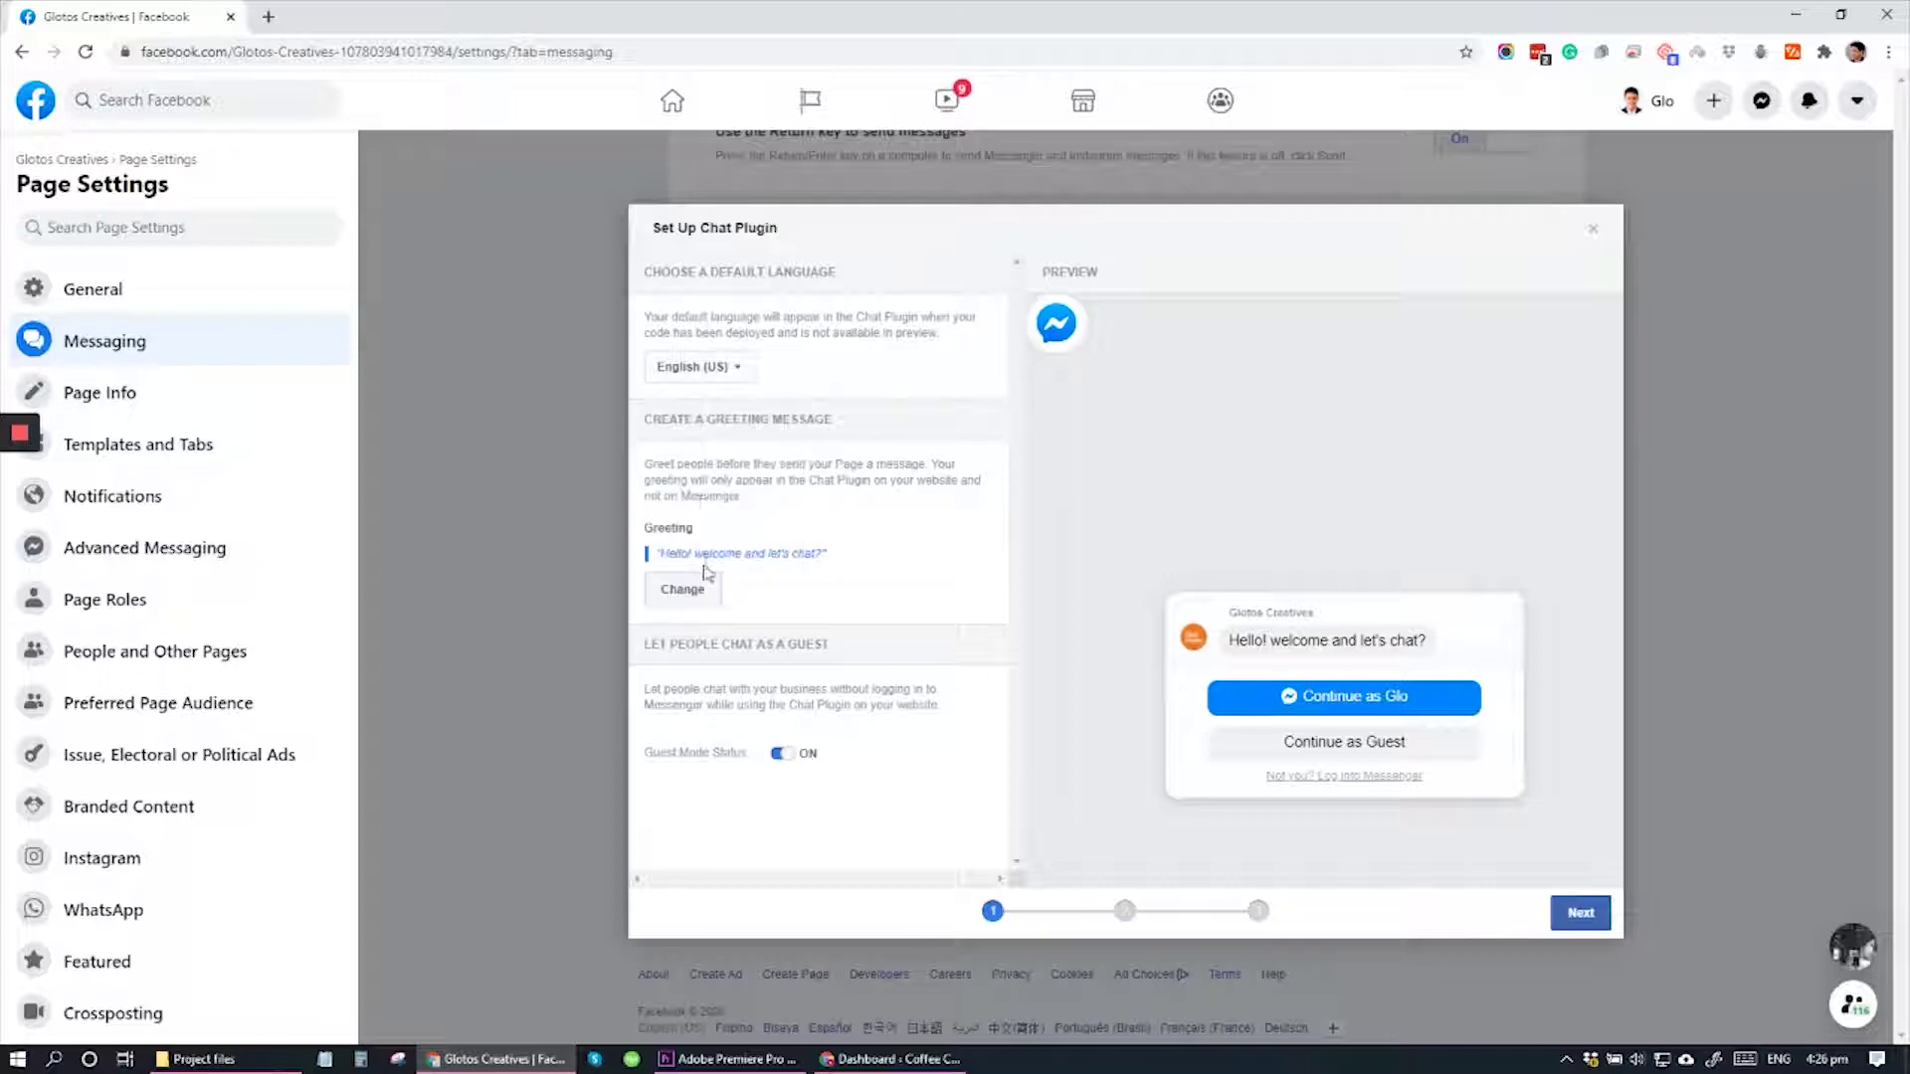
{"action": "left_click", "coordinate": [686, 590]}
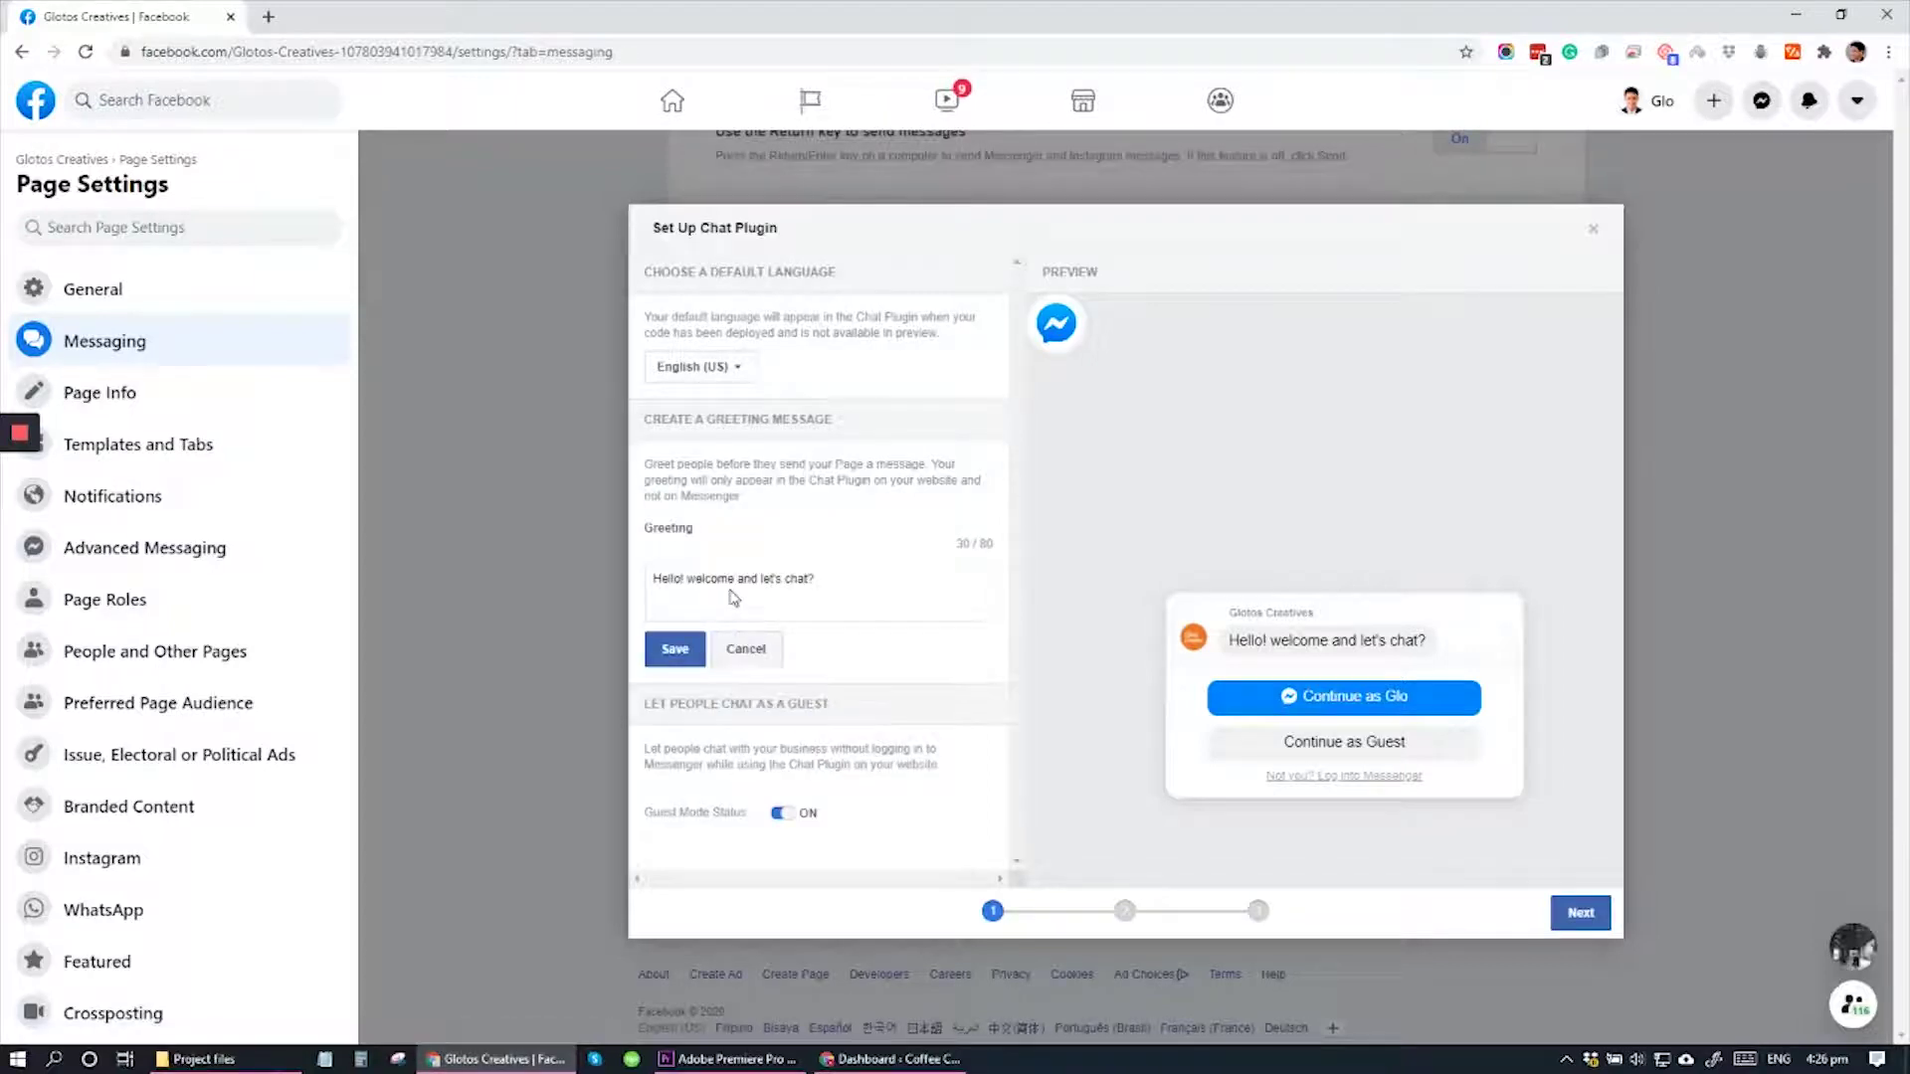
{"action": "left_click_drag", "start_coordinate": [881, 573], "coordinate": [599, 577]}
{"action": "triple_click", "coordinate": [875, 597]}
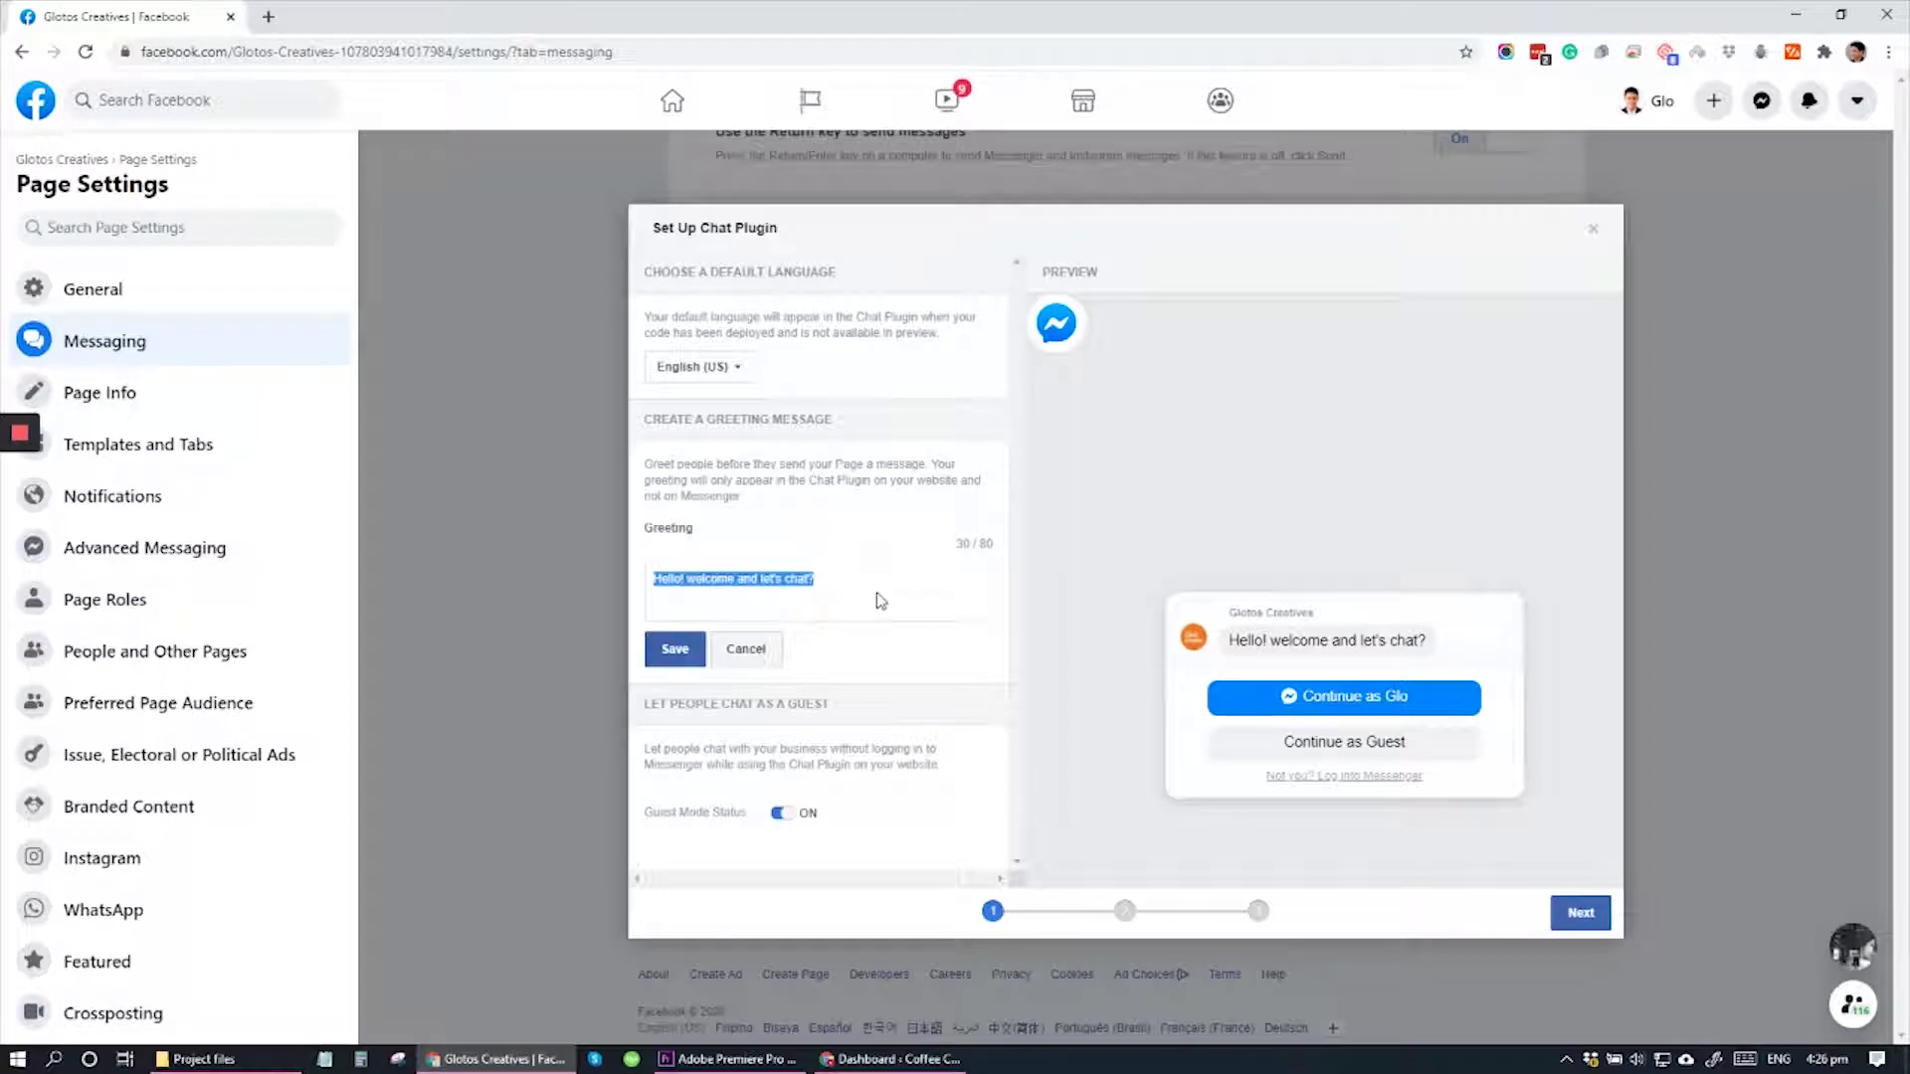
{"action": "triple_click", "coordinate": [881, 601]}
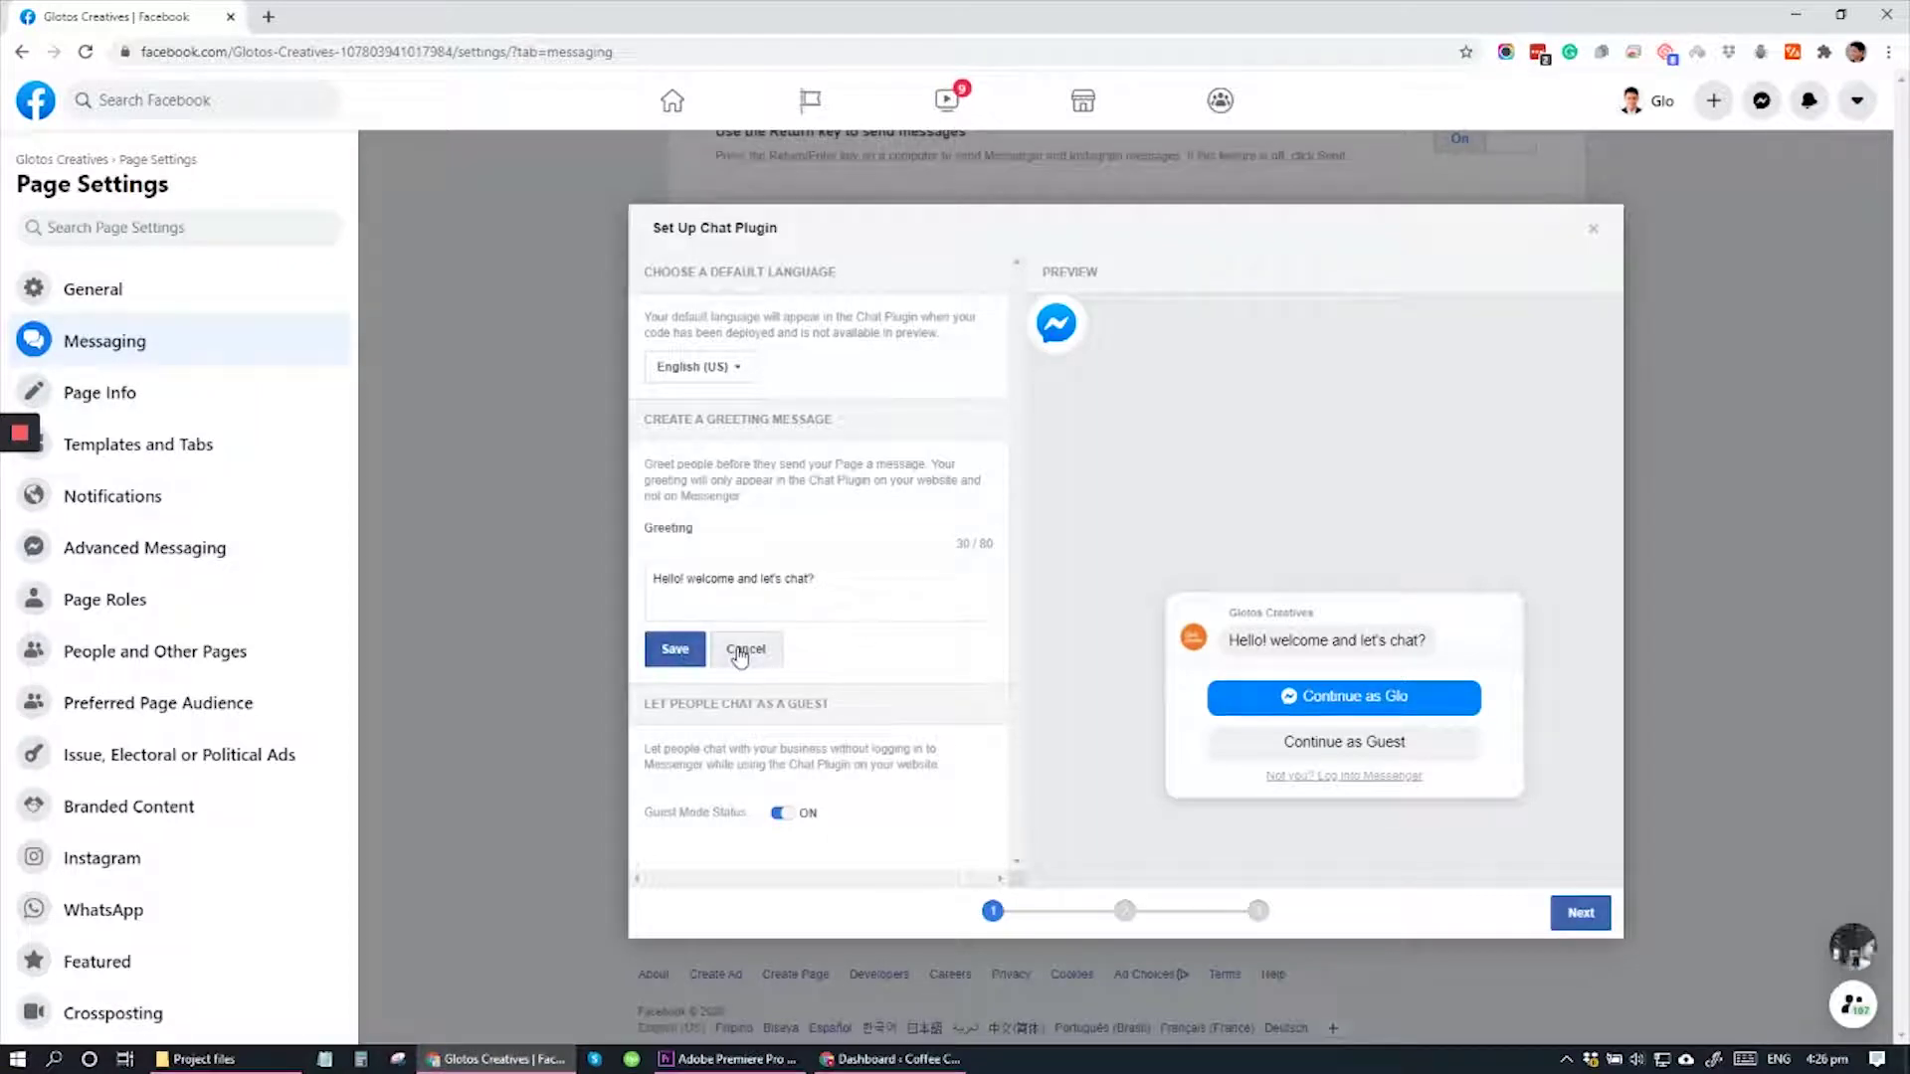
{"action": "left_click", "coordinate": [667, 649]}
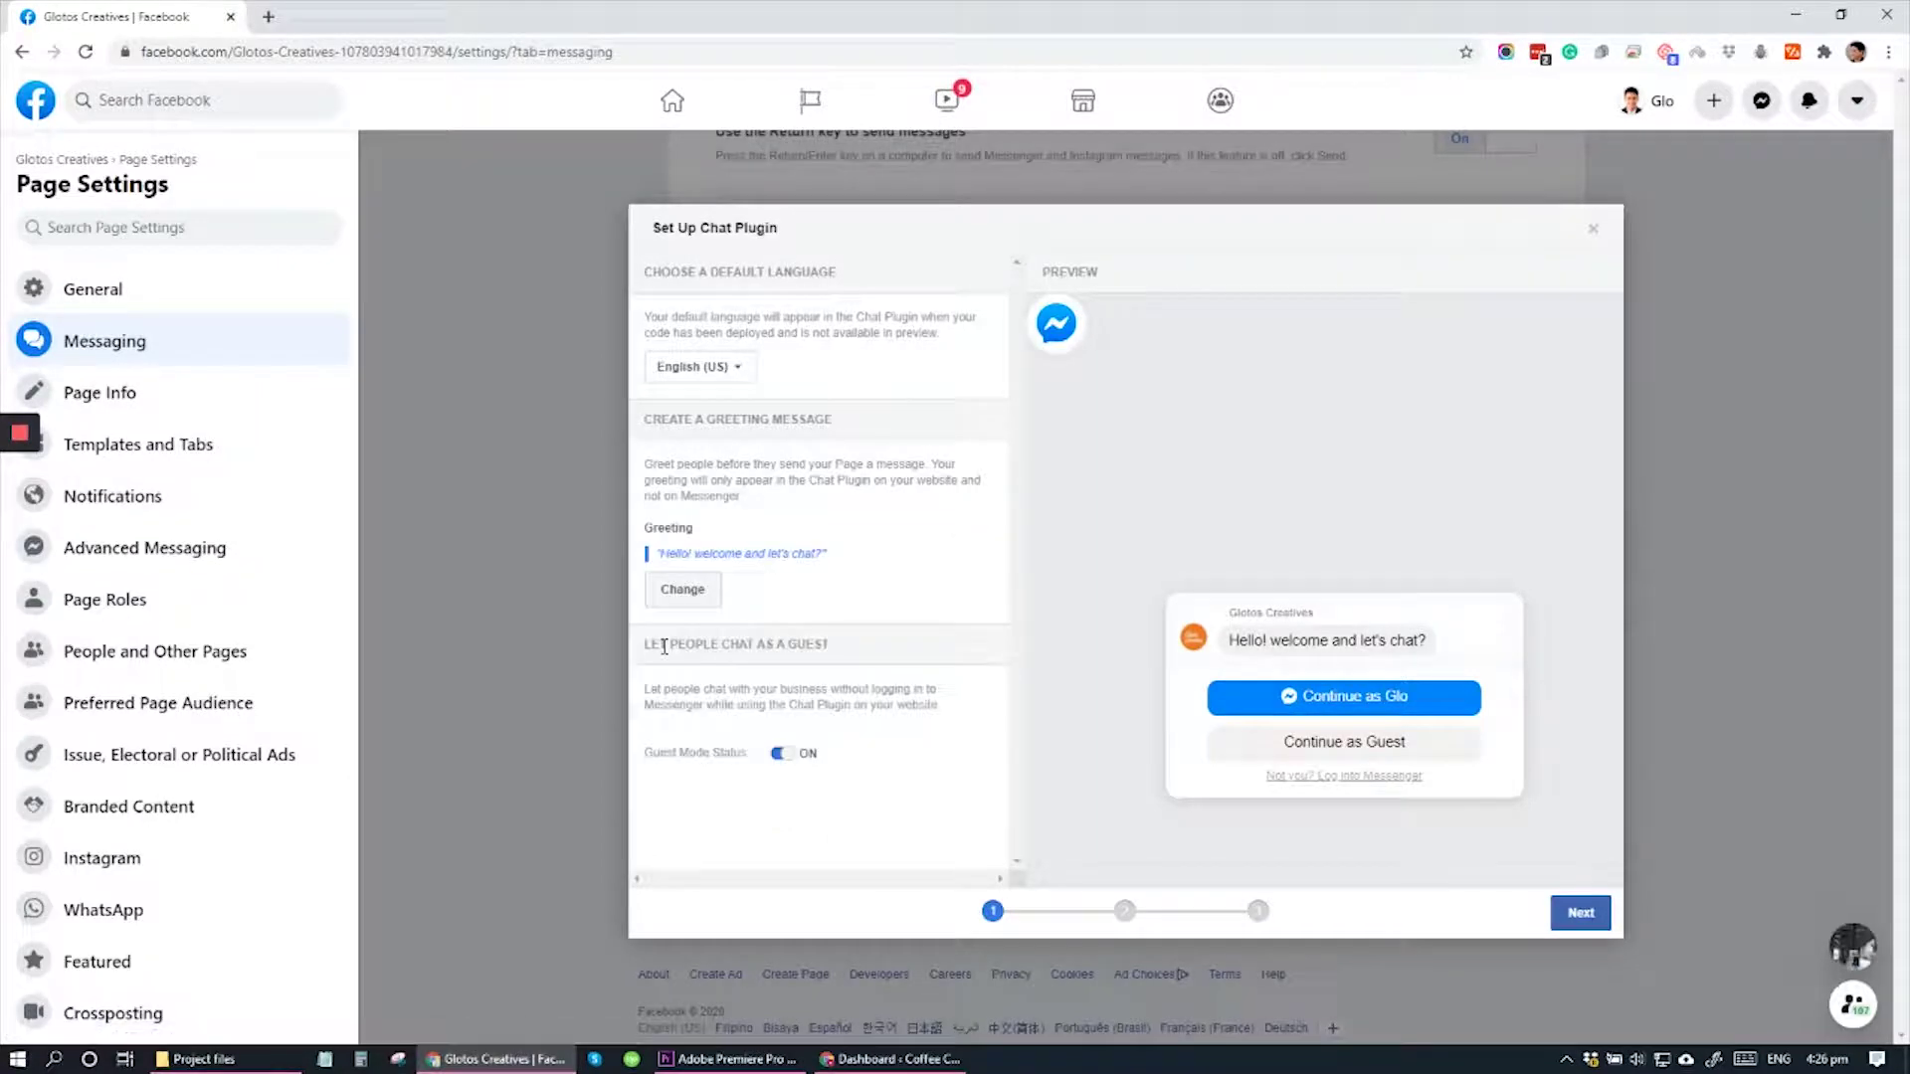
{"action": "left_click", "coordinate": [1581, 914]}
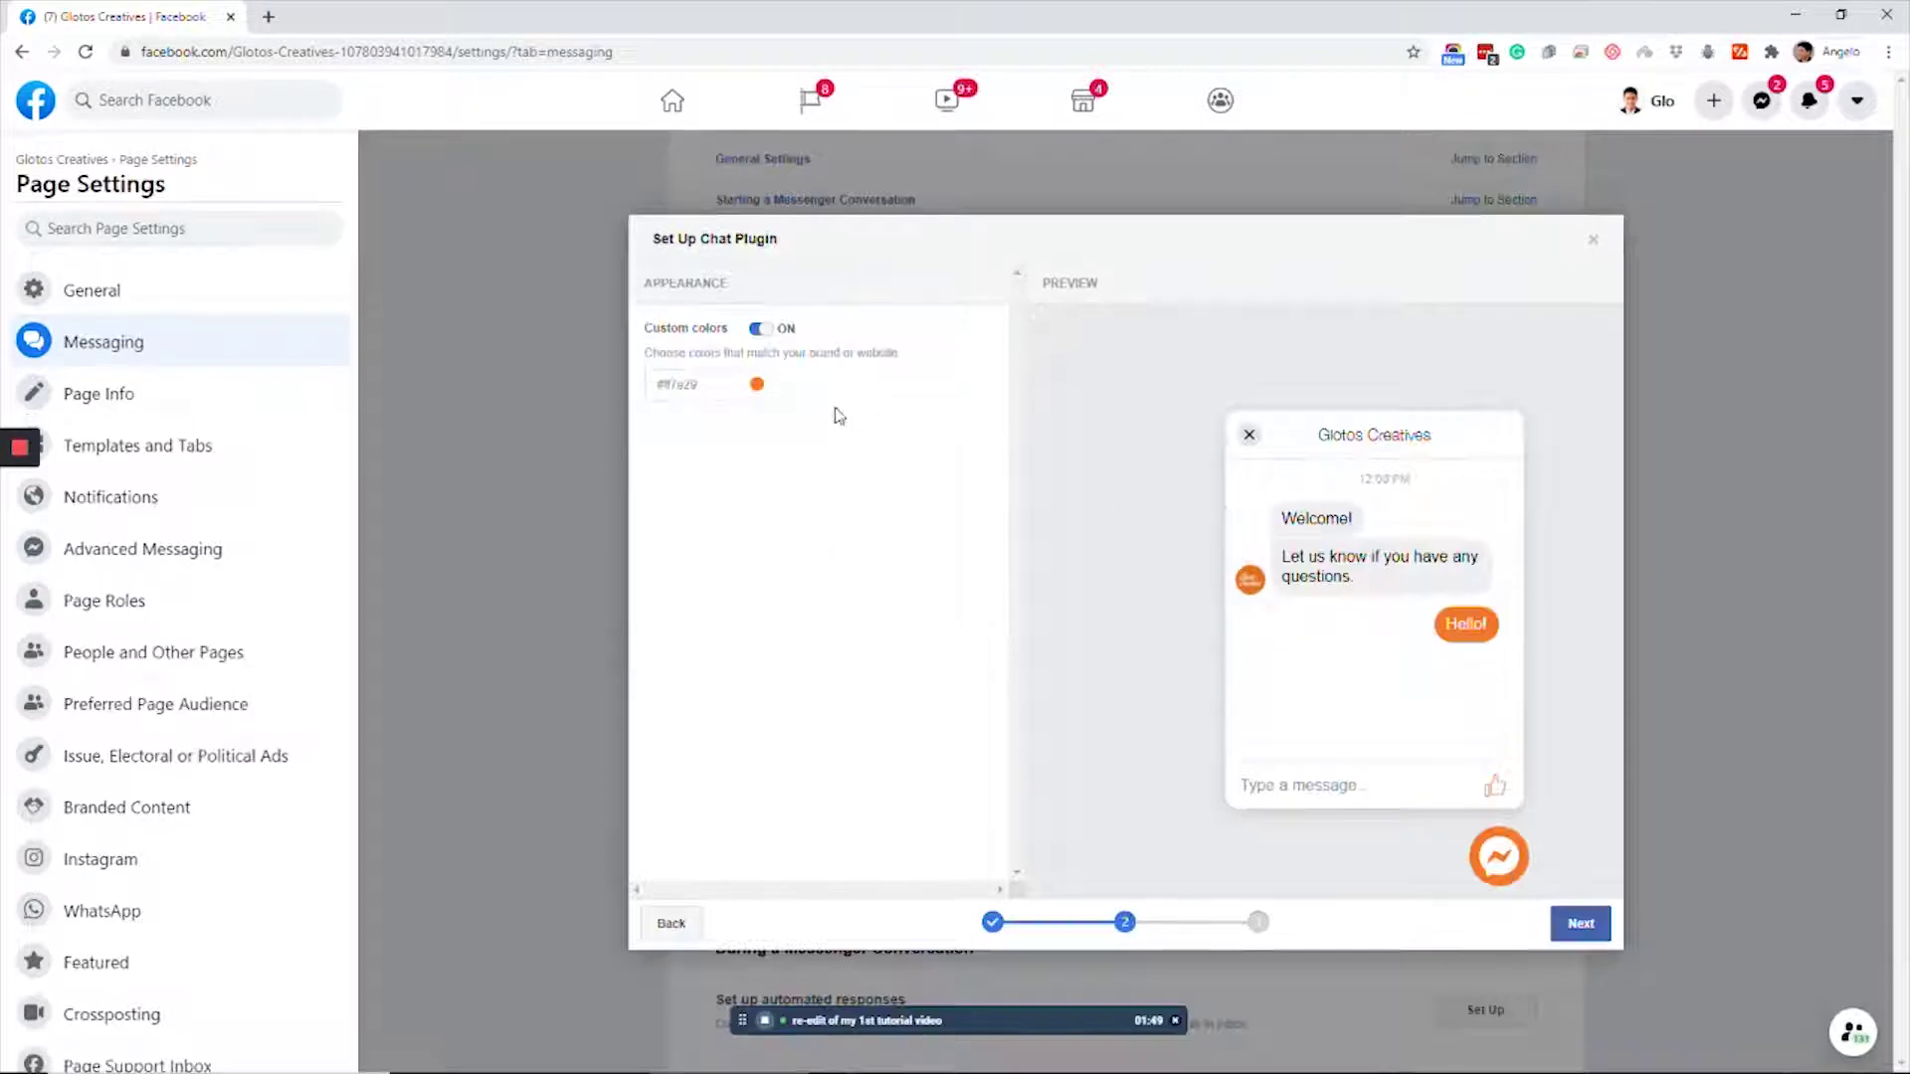
Try several chat colour swatches, then set the chat colour to orange #ff7e29.
{"action": "left_click", "coordinate": [739, 386]}
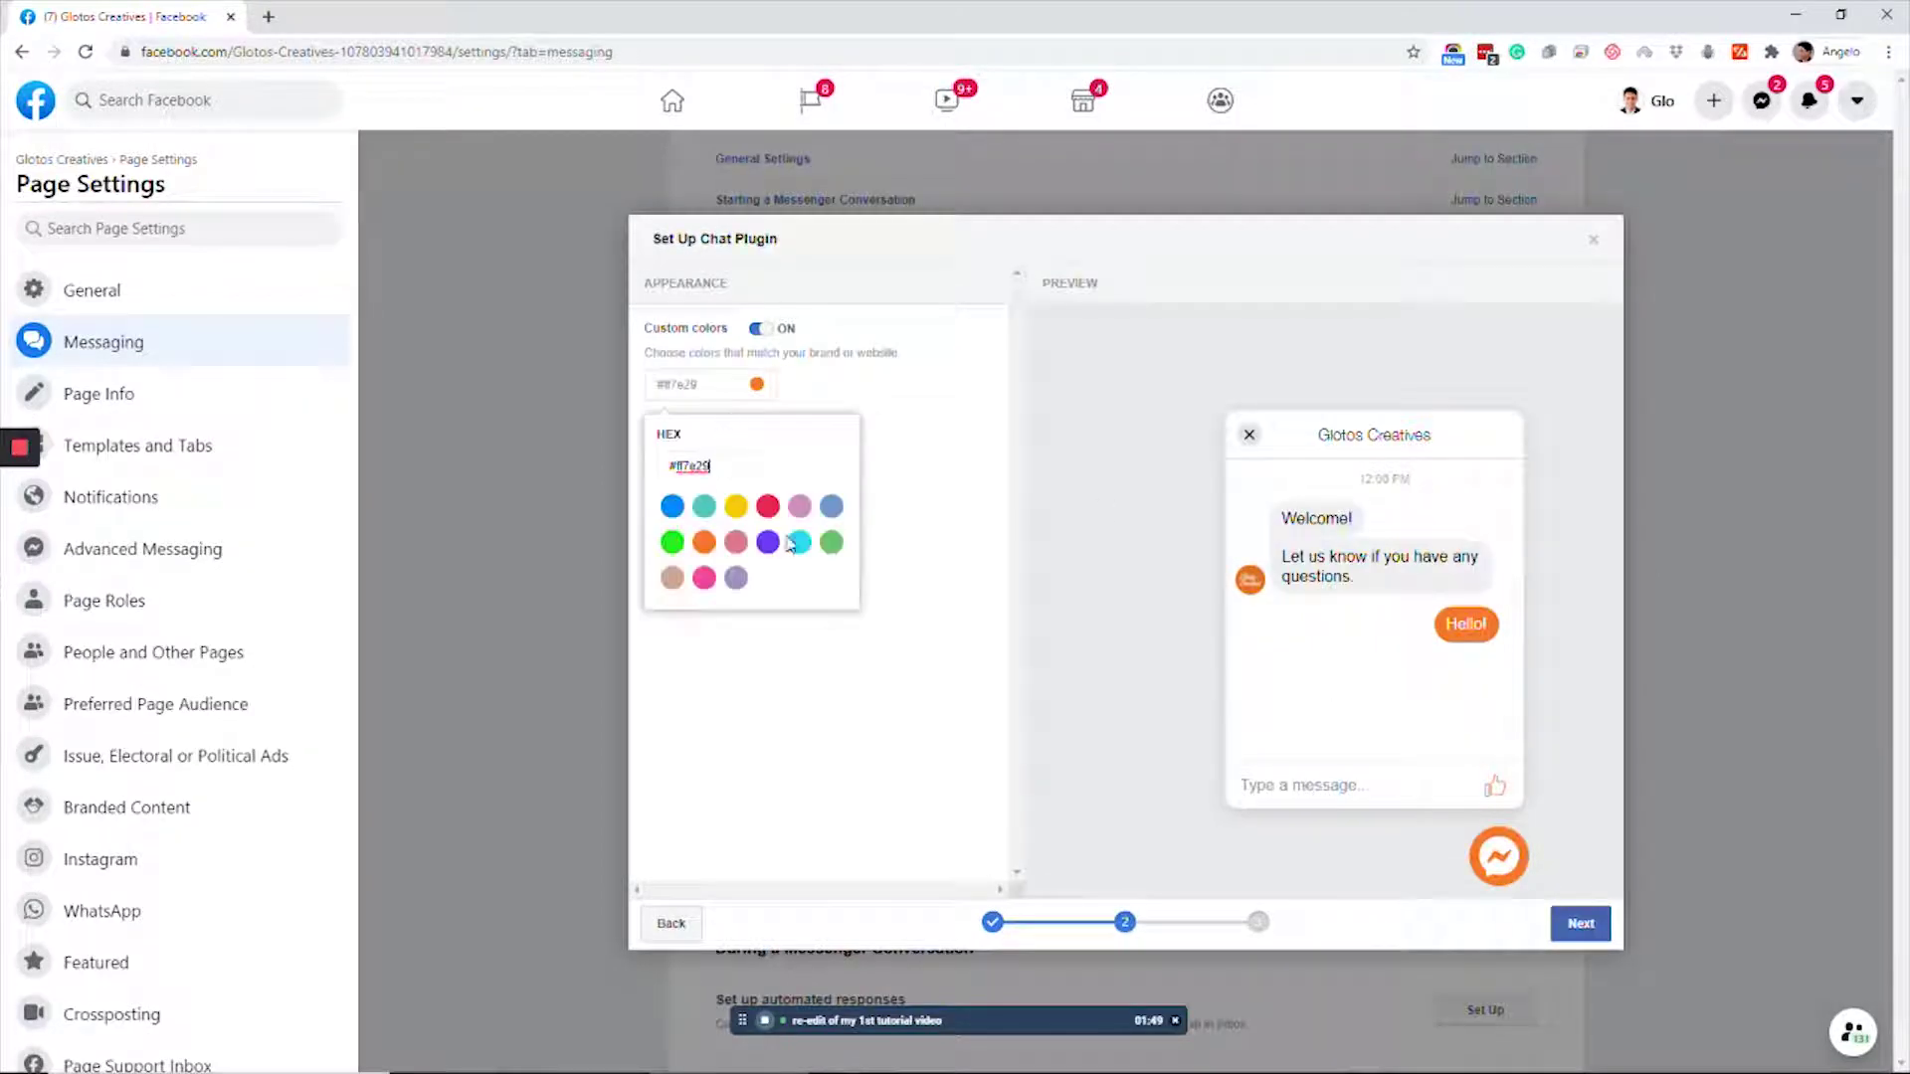
{"action": "left_click", "coordinate": [768, 509]}
{"action": "left_click", "coordinate": [800, 508]}
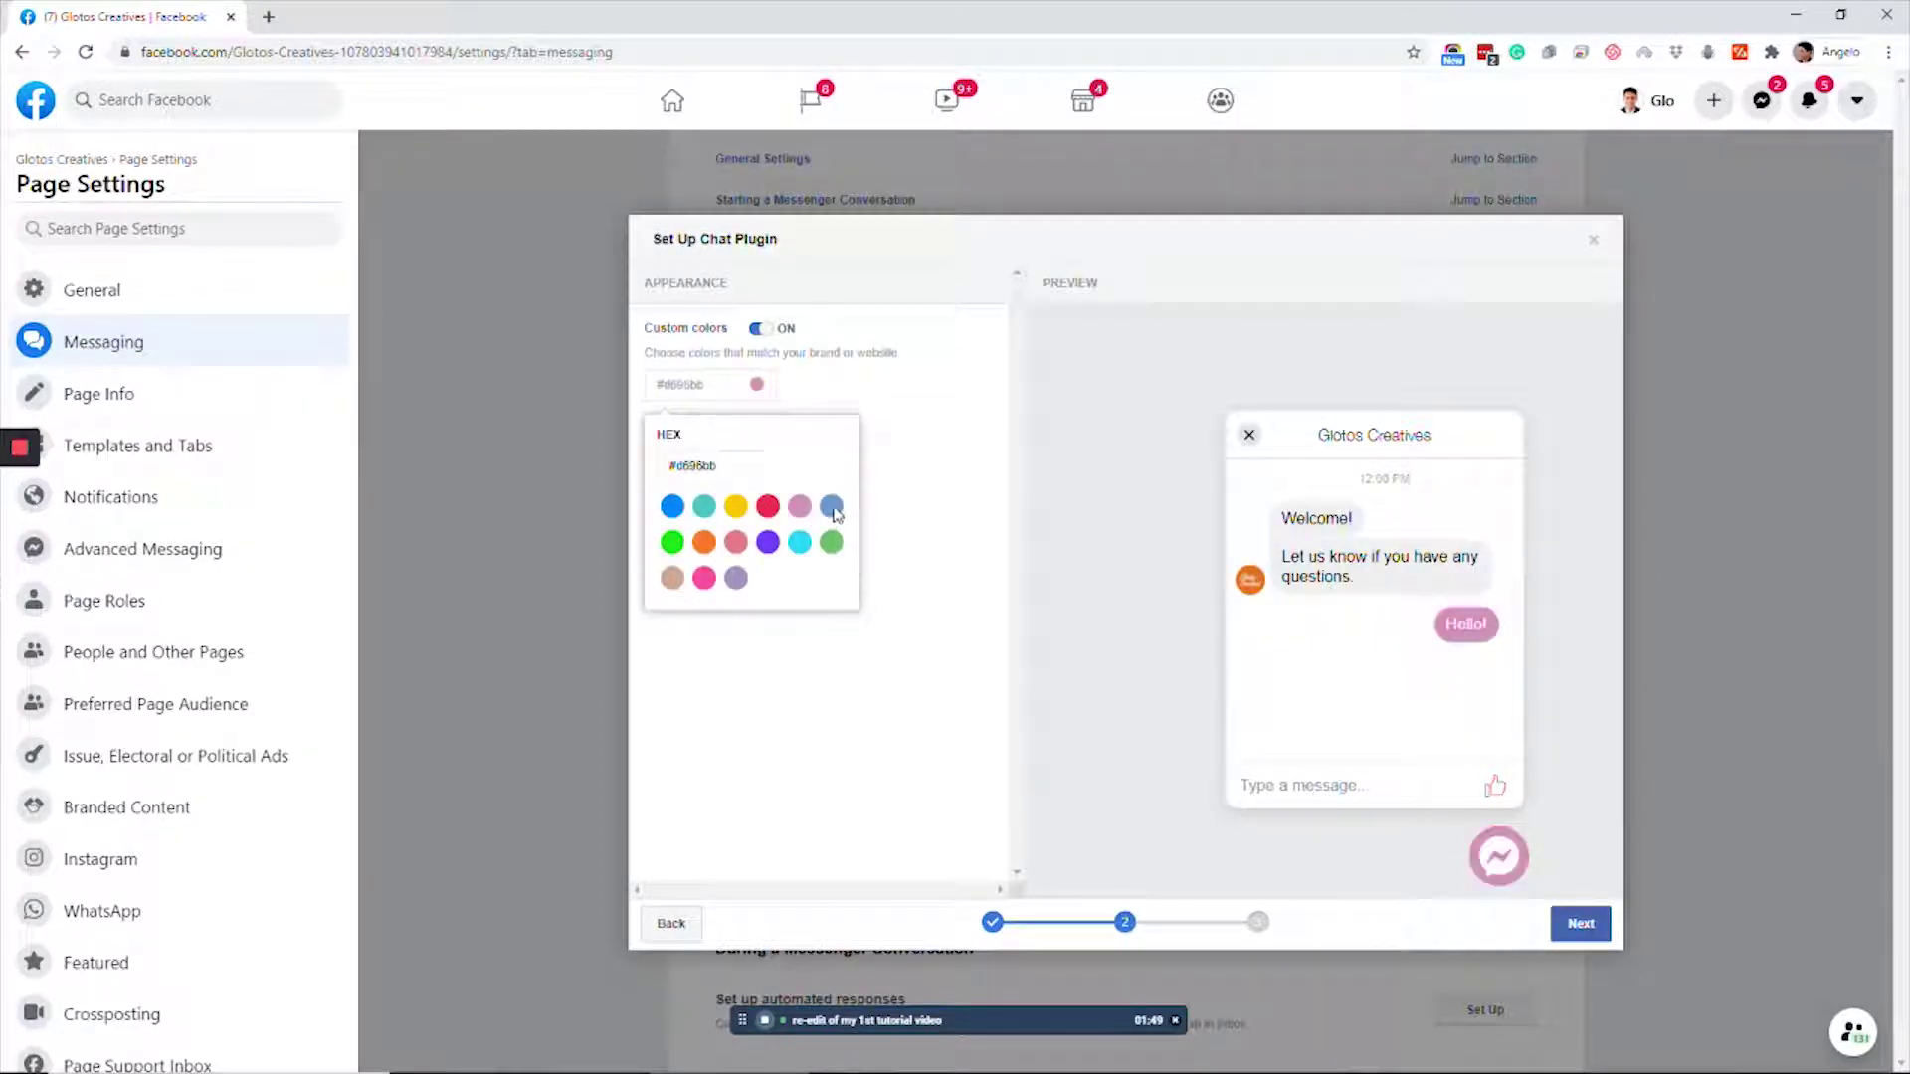
{"action": "left_click", "coordinate": [832, 509]}
{"action": "left_click", "coordinate": [832, 544]}
{"action": "left_click", "coordinate": [800, 544]}
{"action": "left_click", "coordinate": [766, 544]}
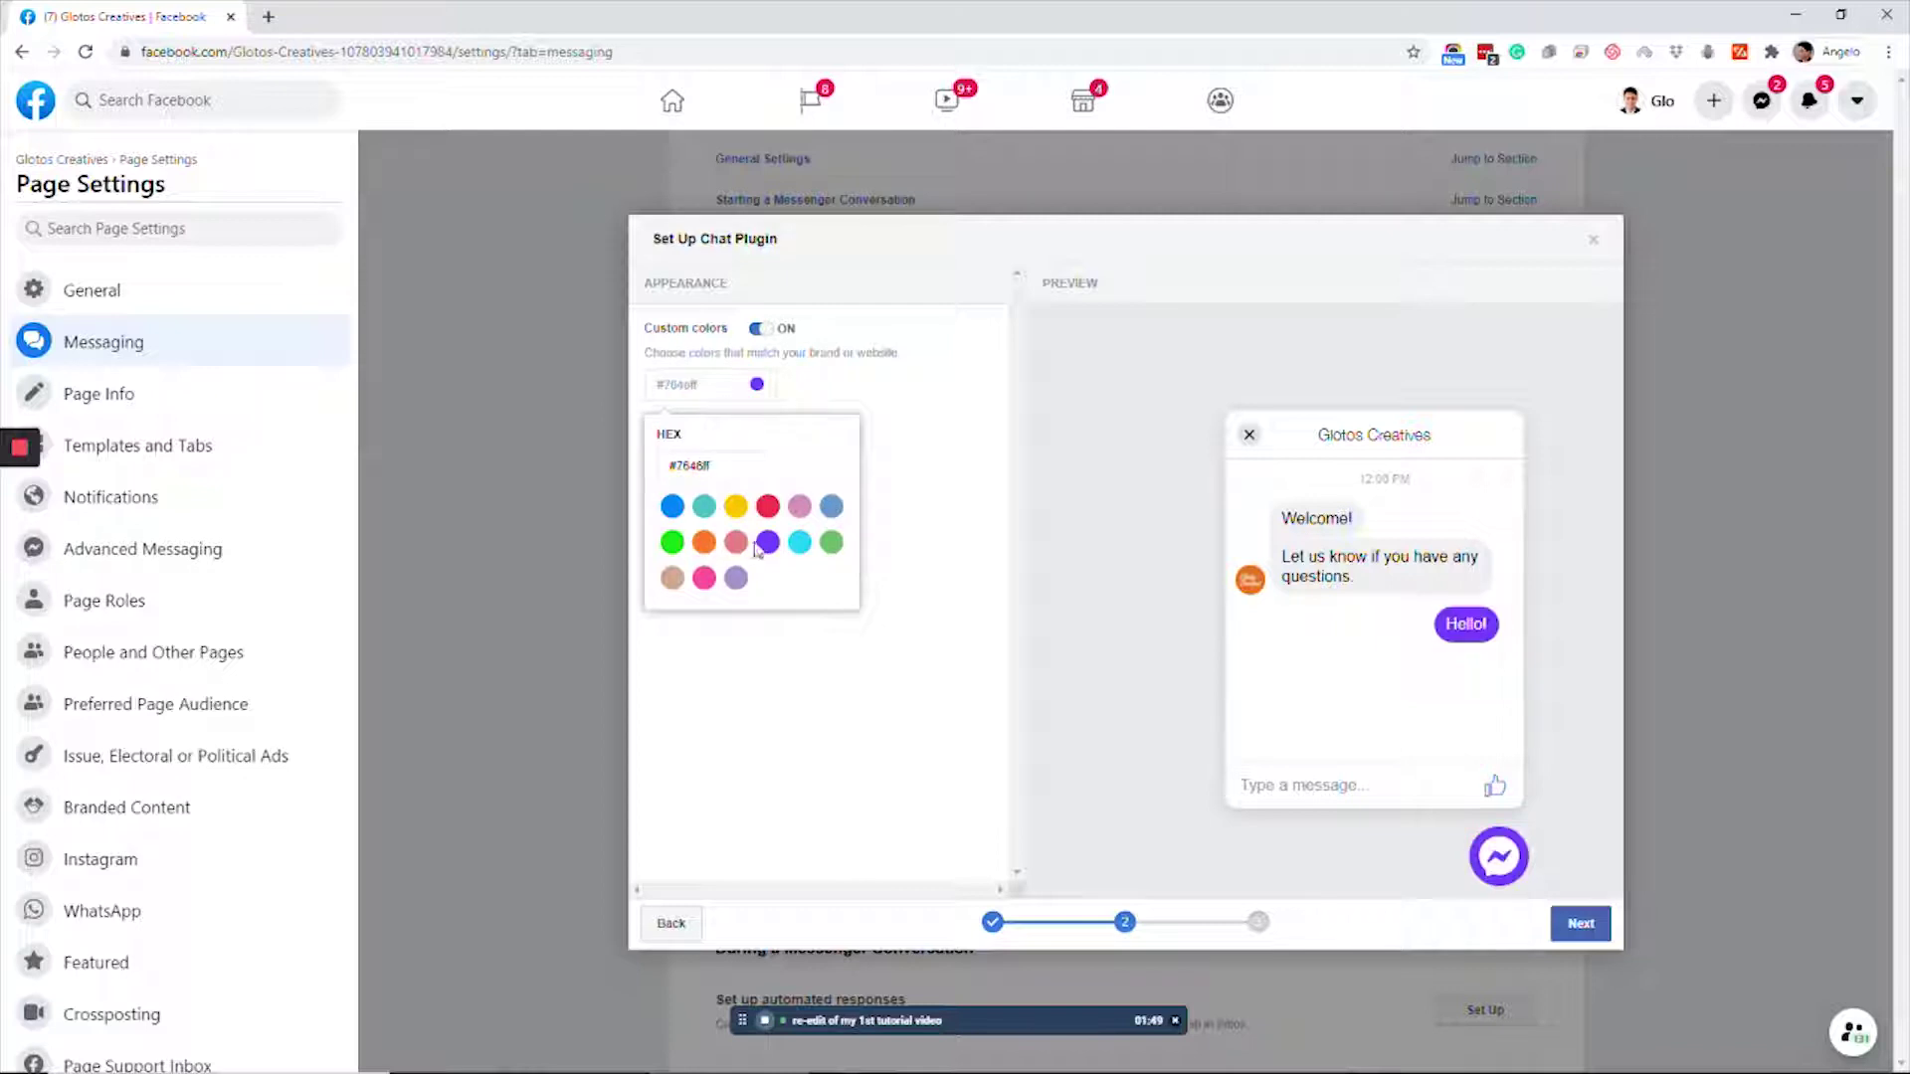
{"action": "left_click", "coordinate": [704, 542]}
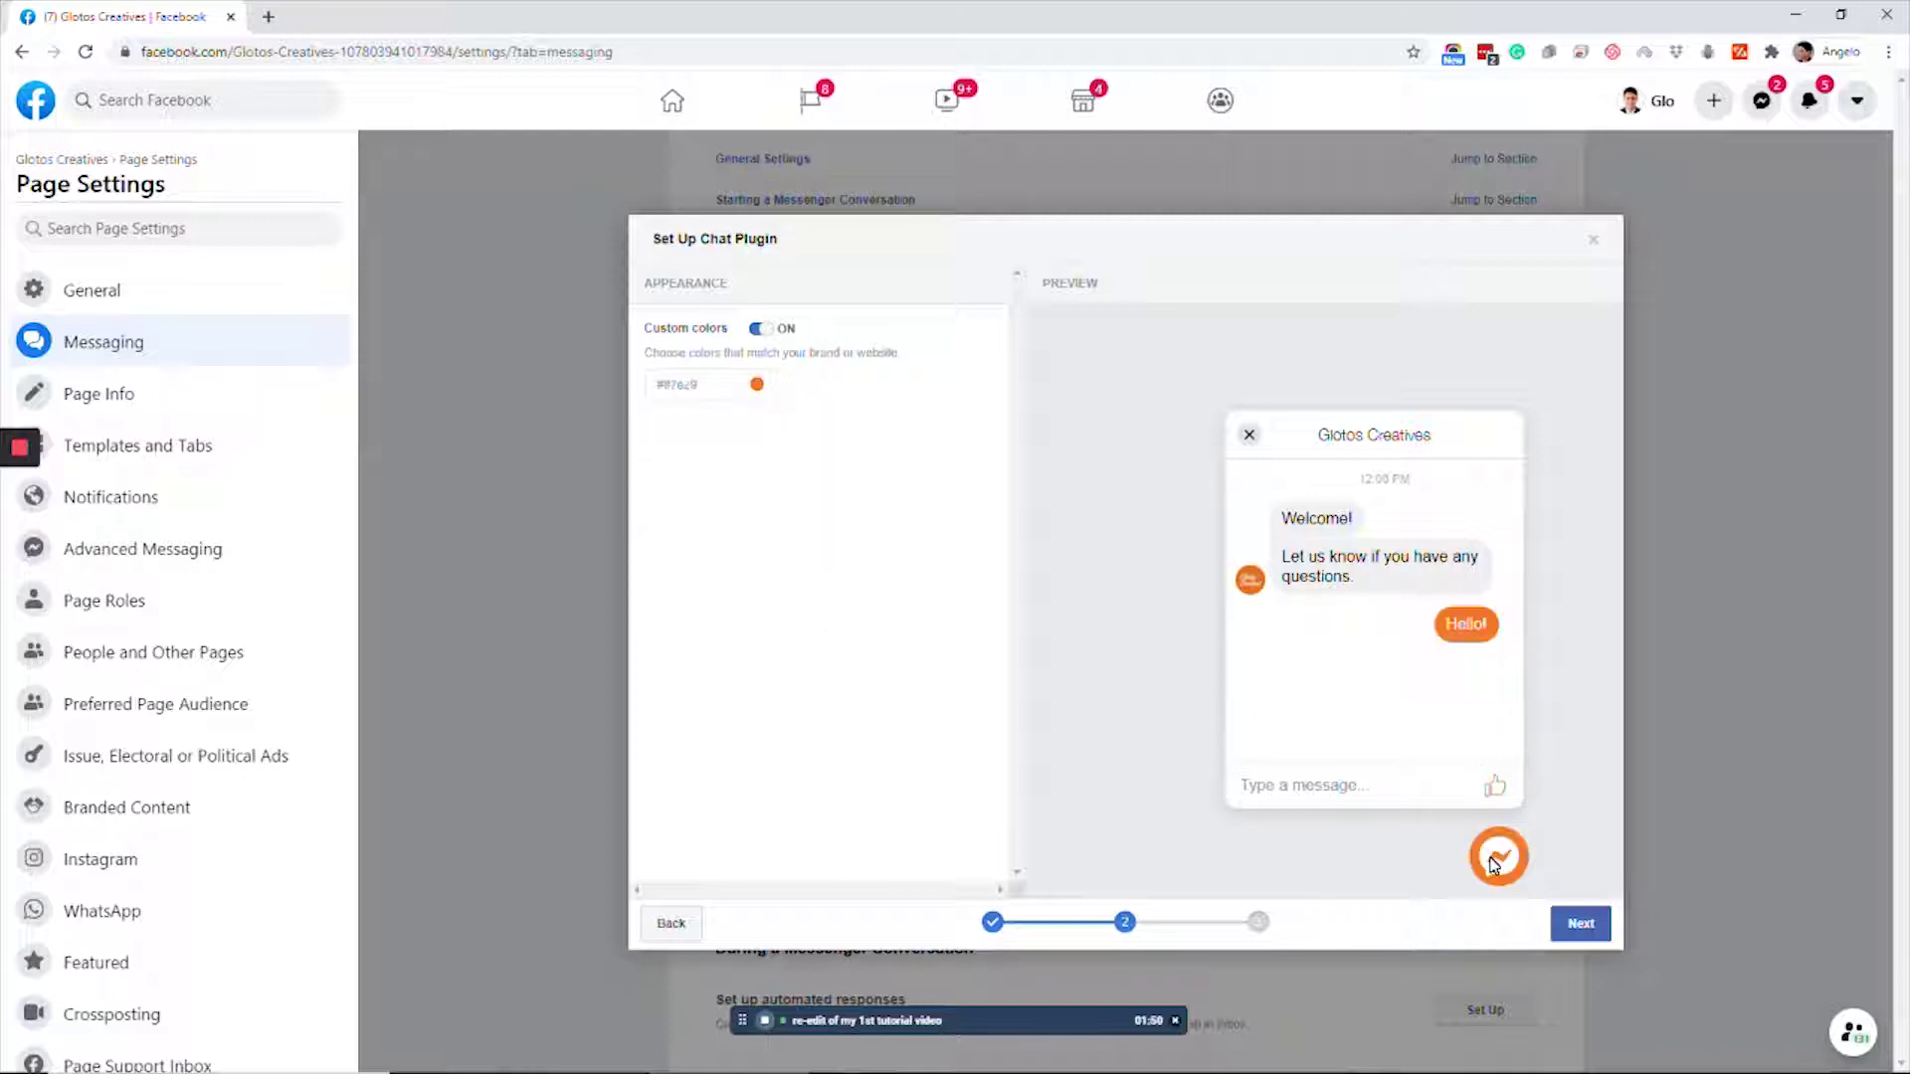
{"action": "left_click", "coordinate": [1573, 927]}
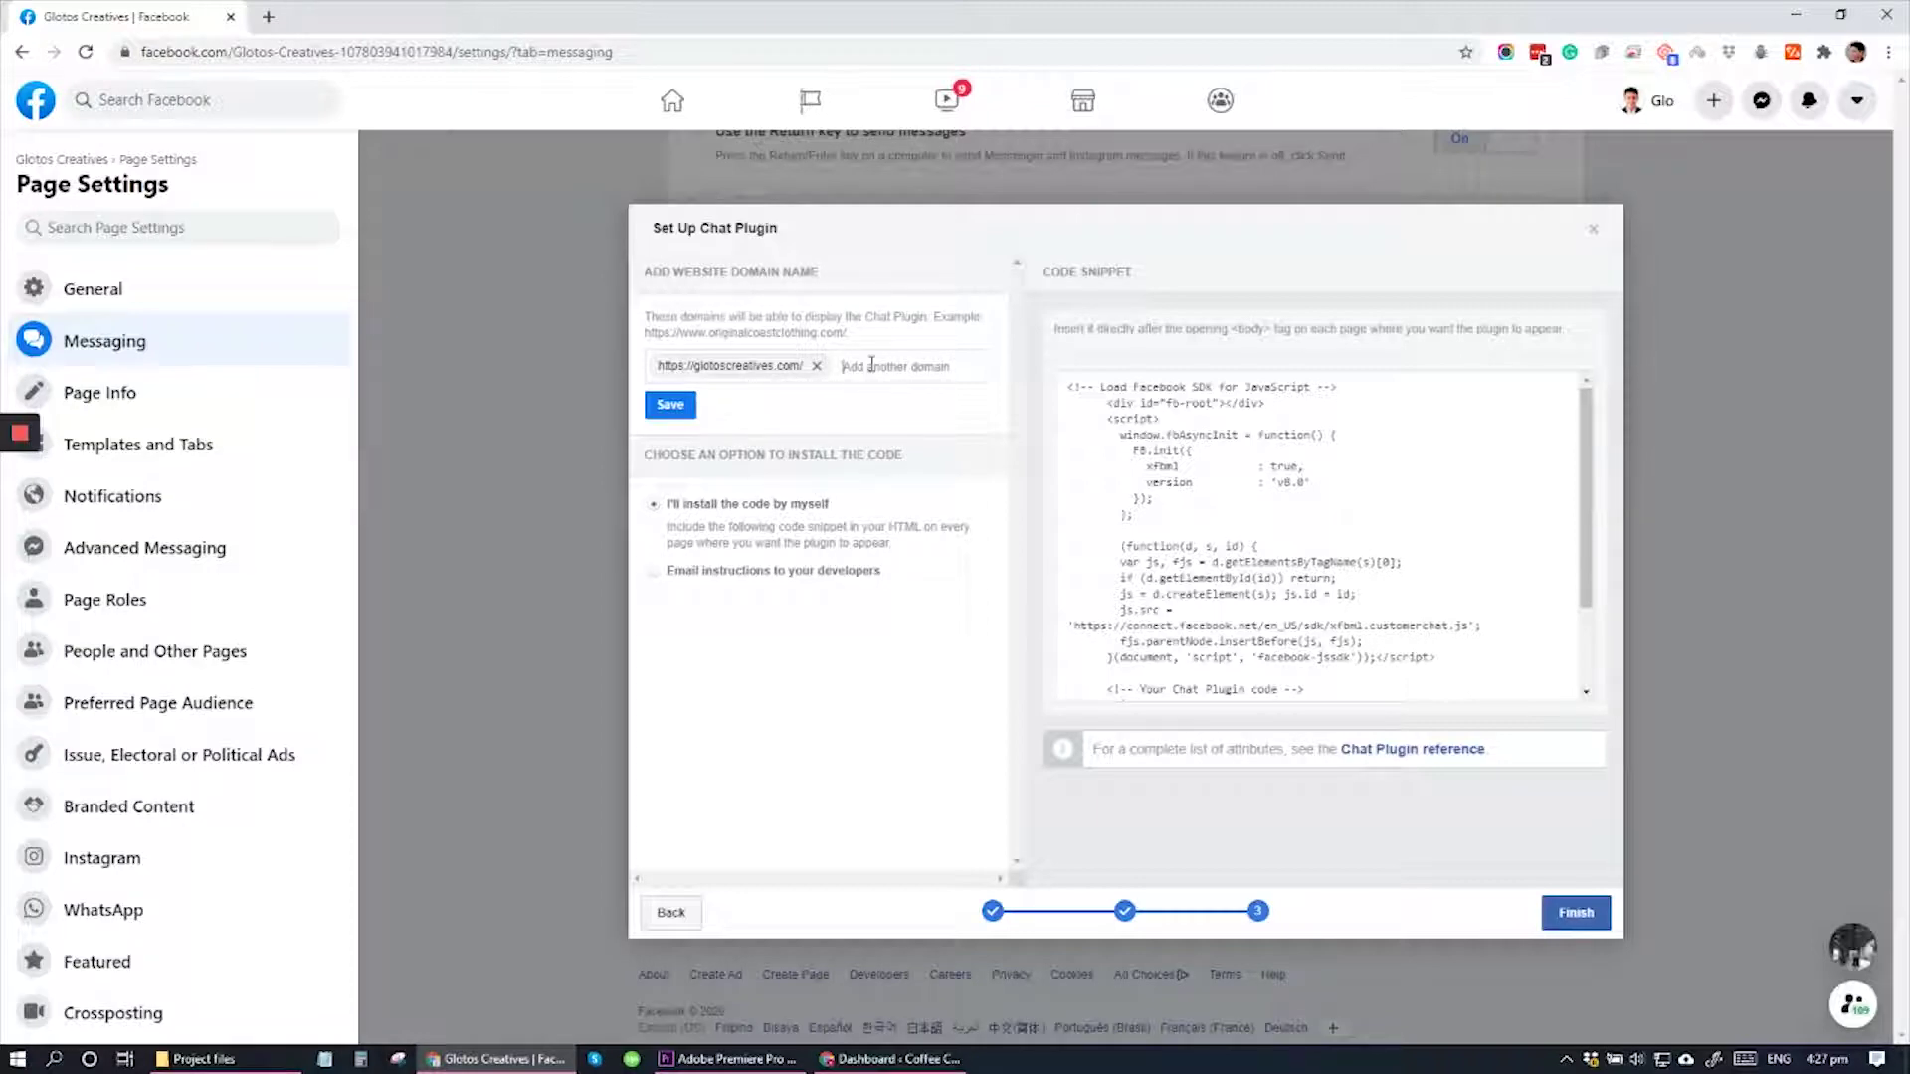
{"action": "left_click", "coordinate": [891, 1059]}
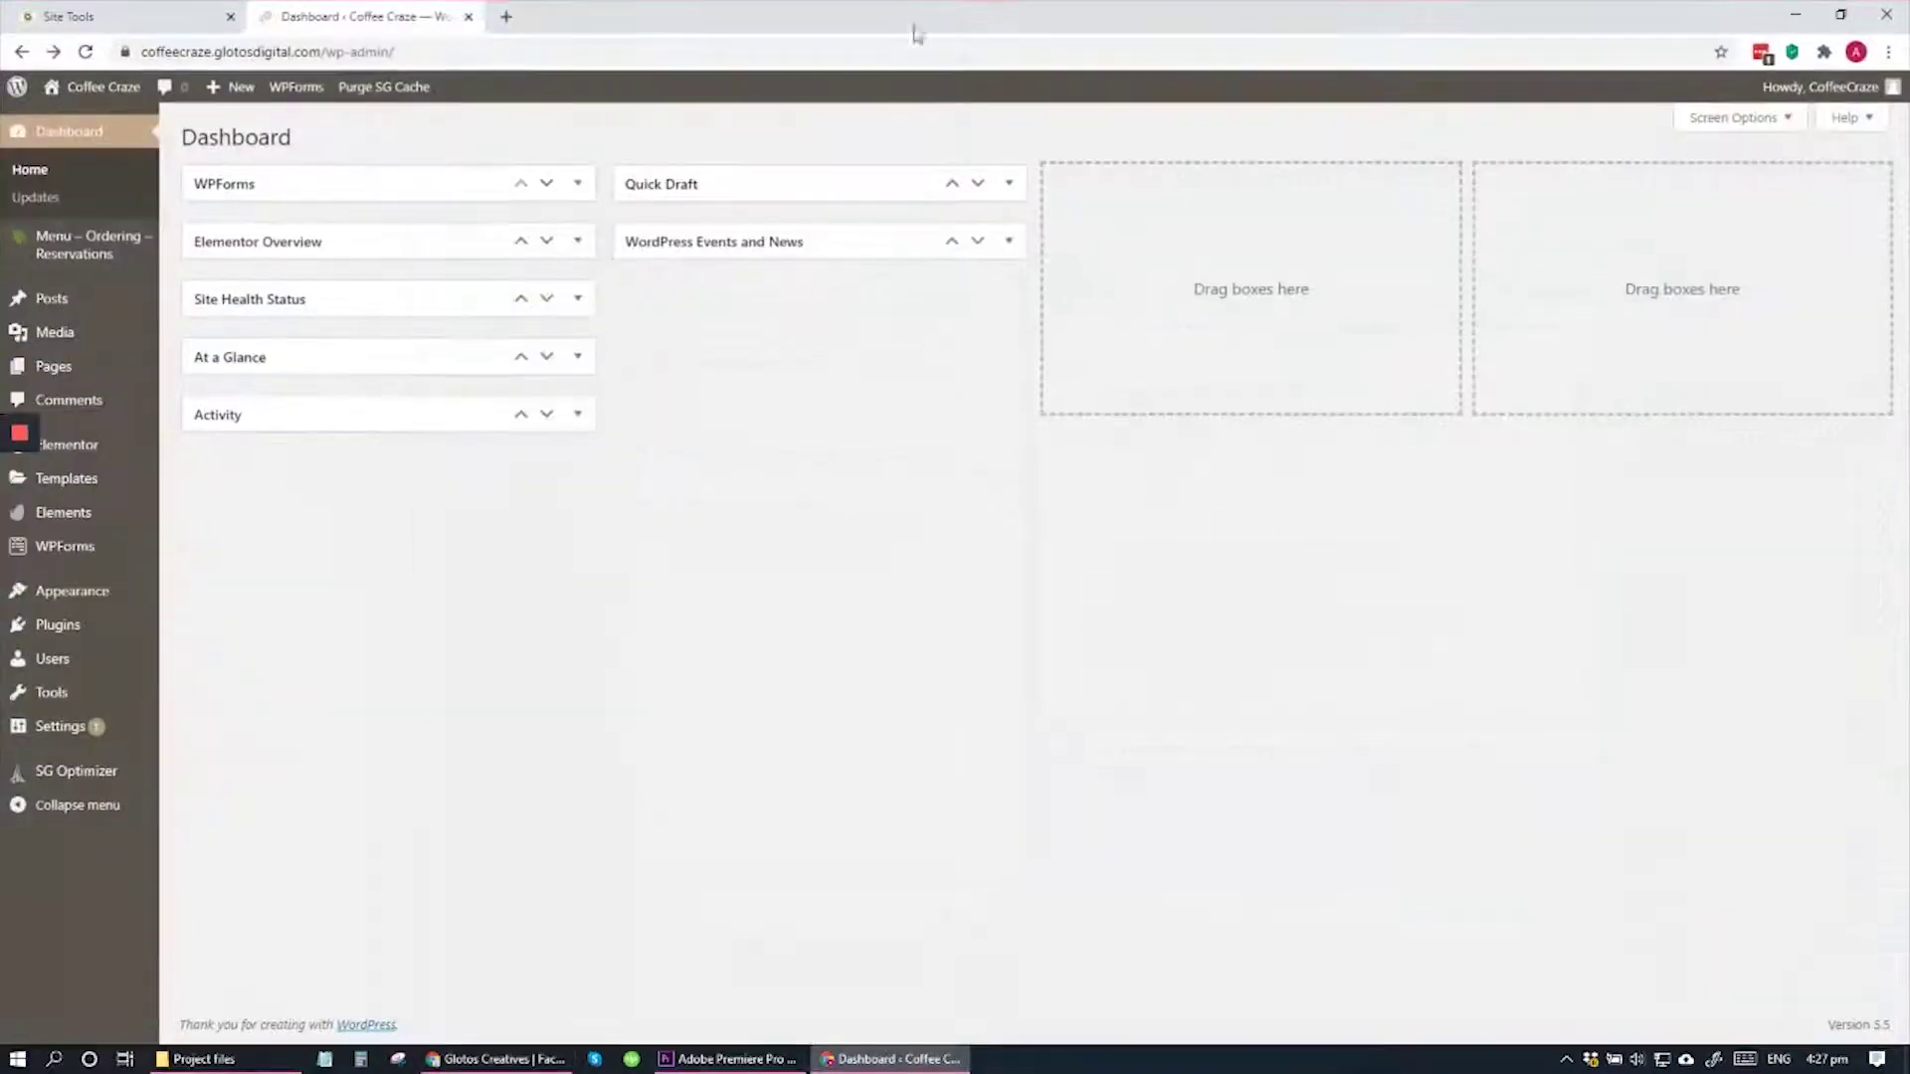
{"action": "left_click", "coordinate": [298, 52]}
{"action": "left_click_drag", "start_coordinate": [367, 52], "coordinate": [142, 52]}
{"action": "key", "text": "ctrl+c"}
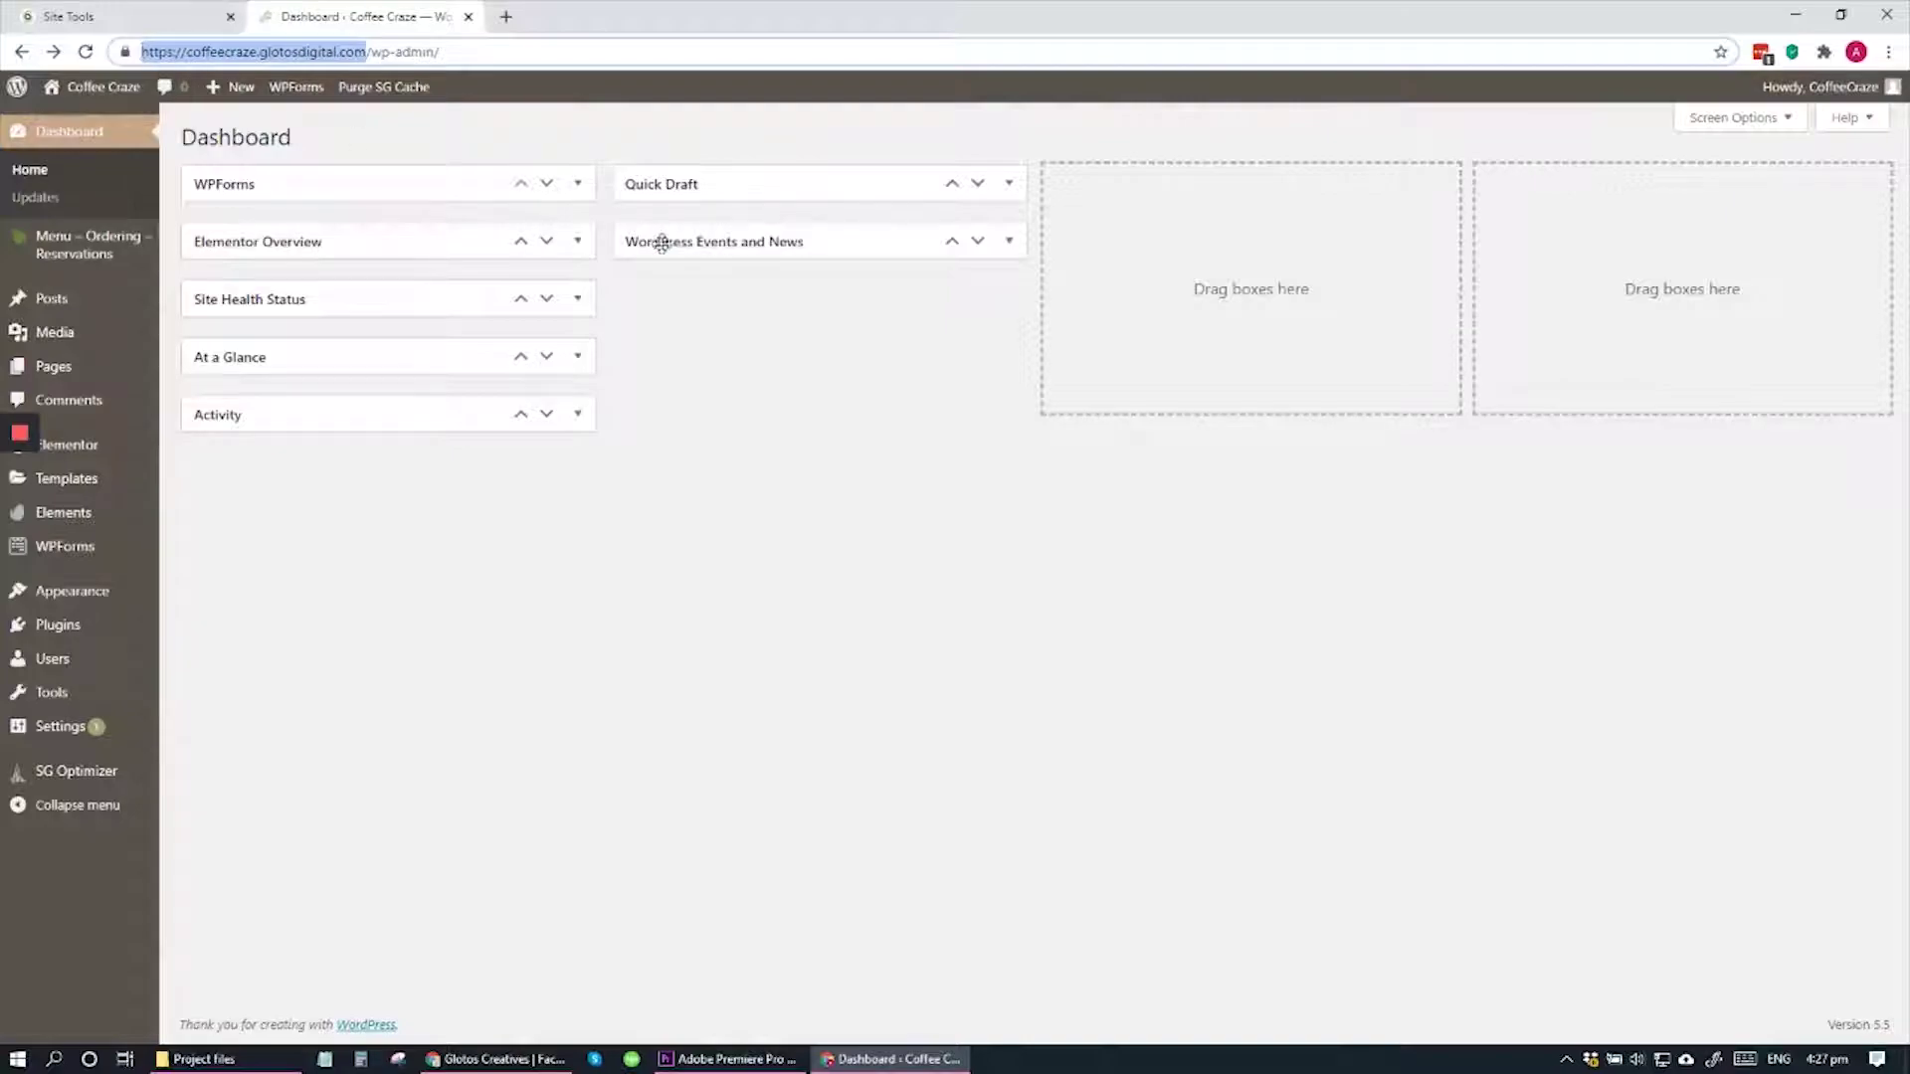
{"action": "key", "text": "alt+Tab"}
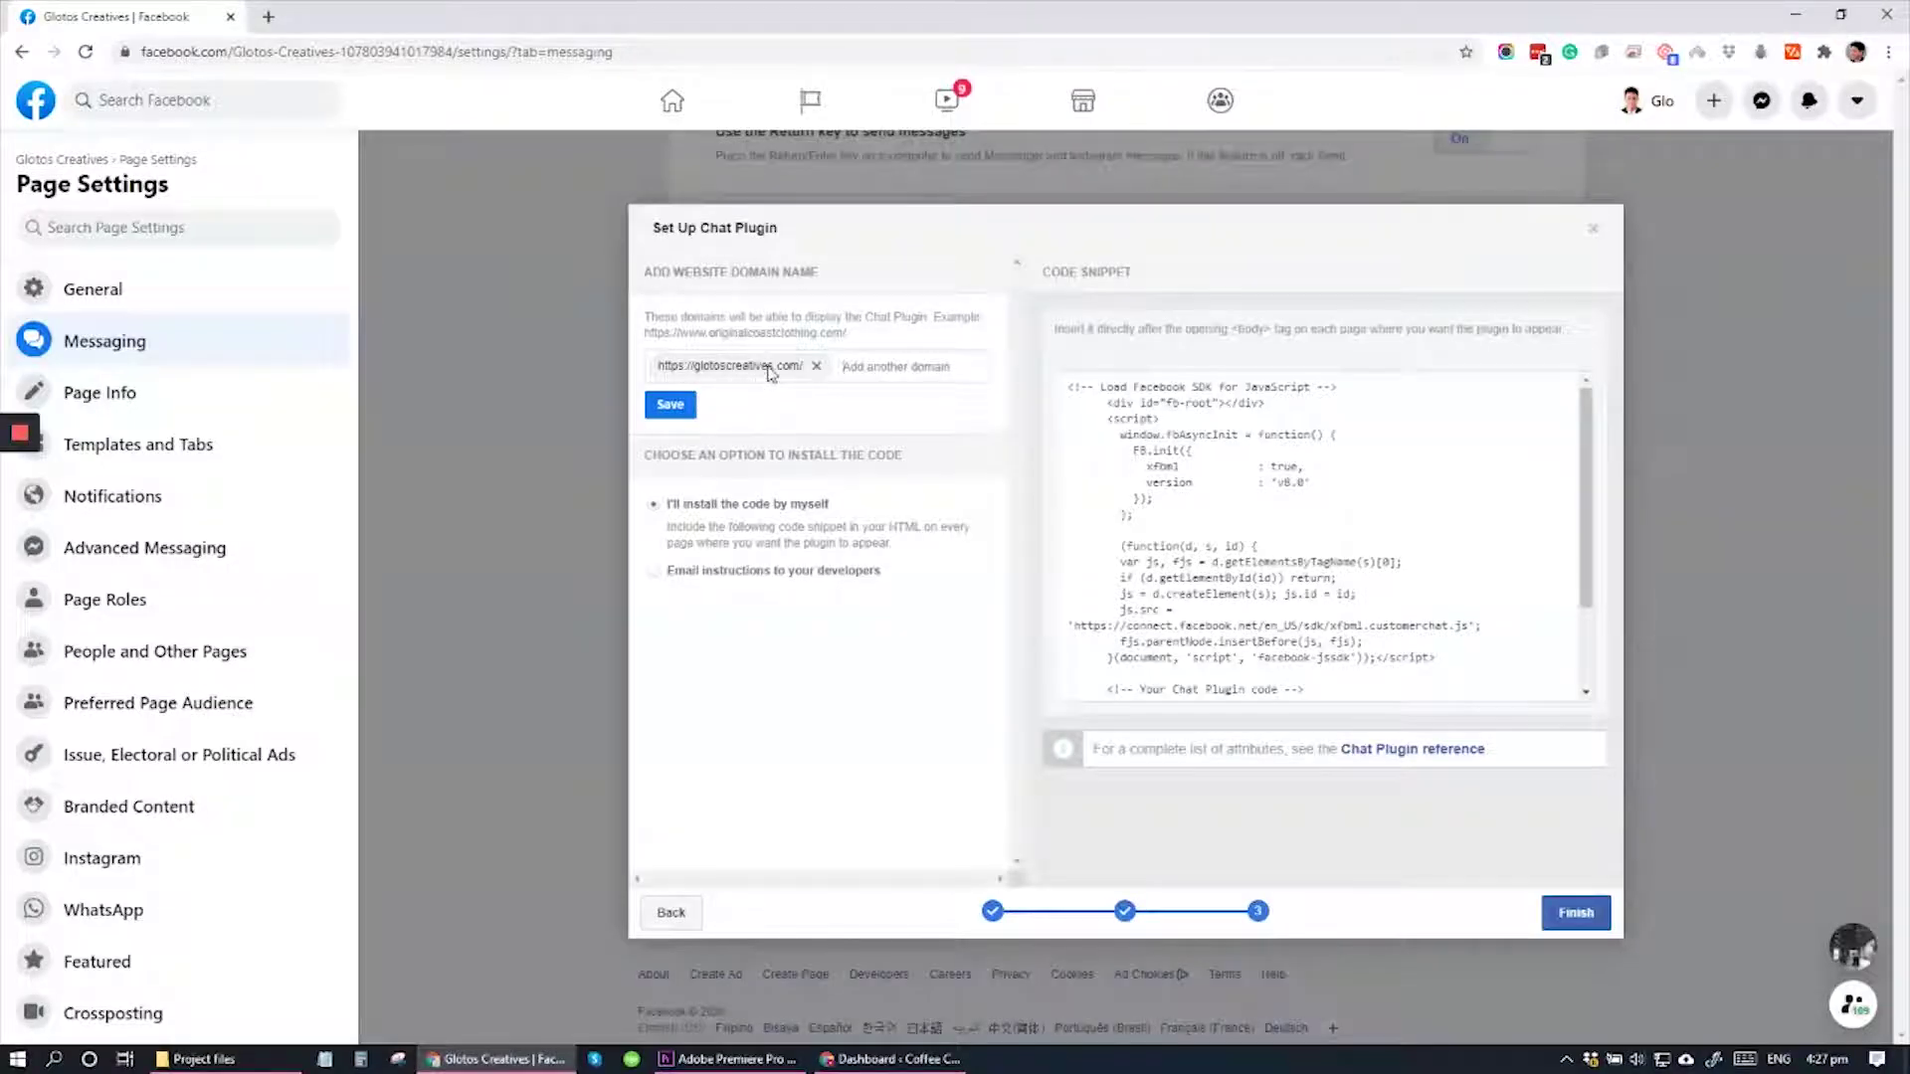
{"action": "left_click", "coordinate": [868, 364]}
{"action": "key", "text": "ctrl+v"}
{"action": "key", "text": "Return"}
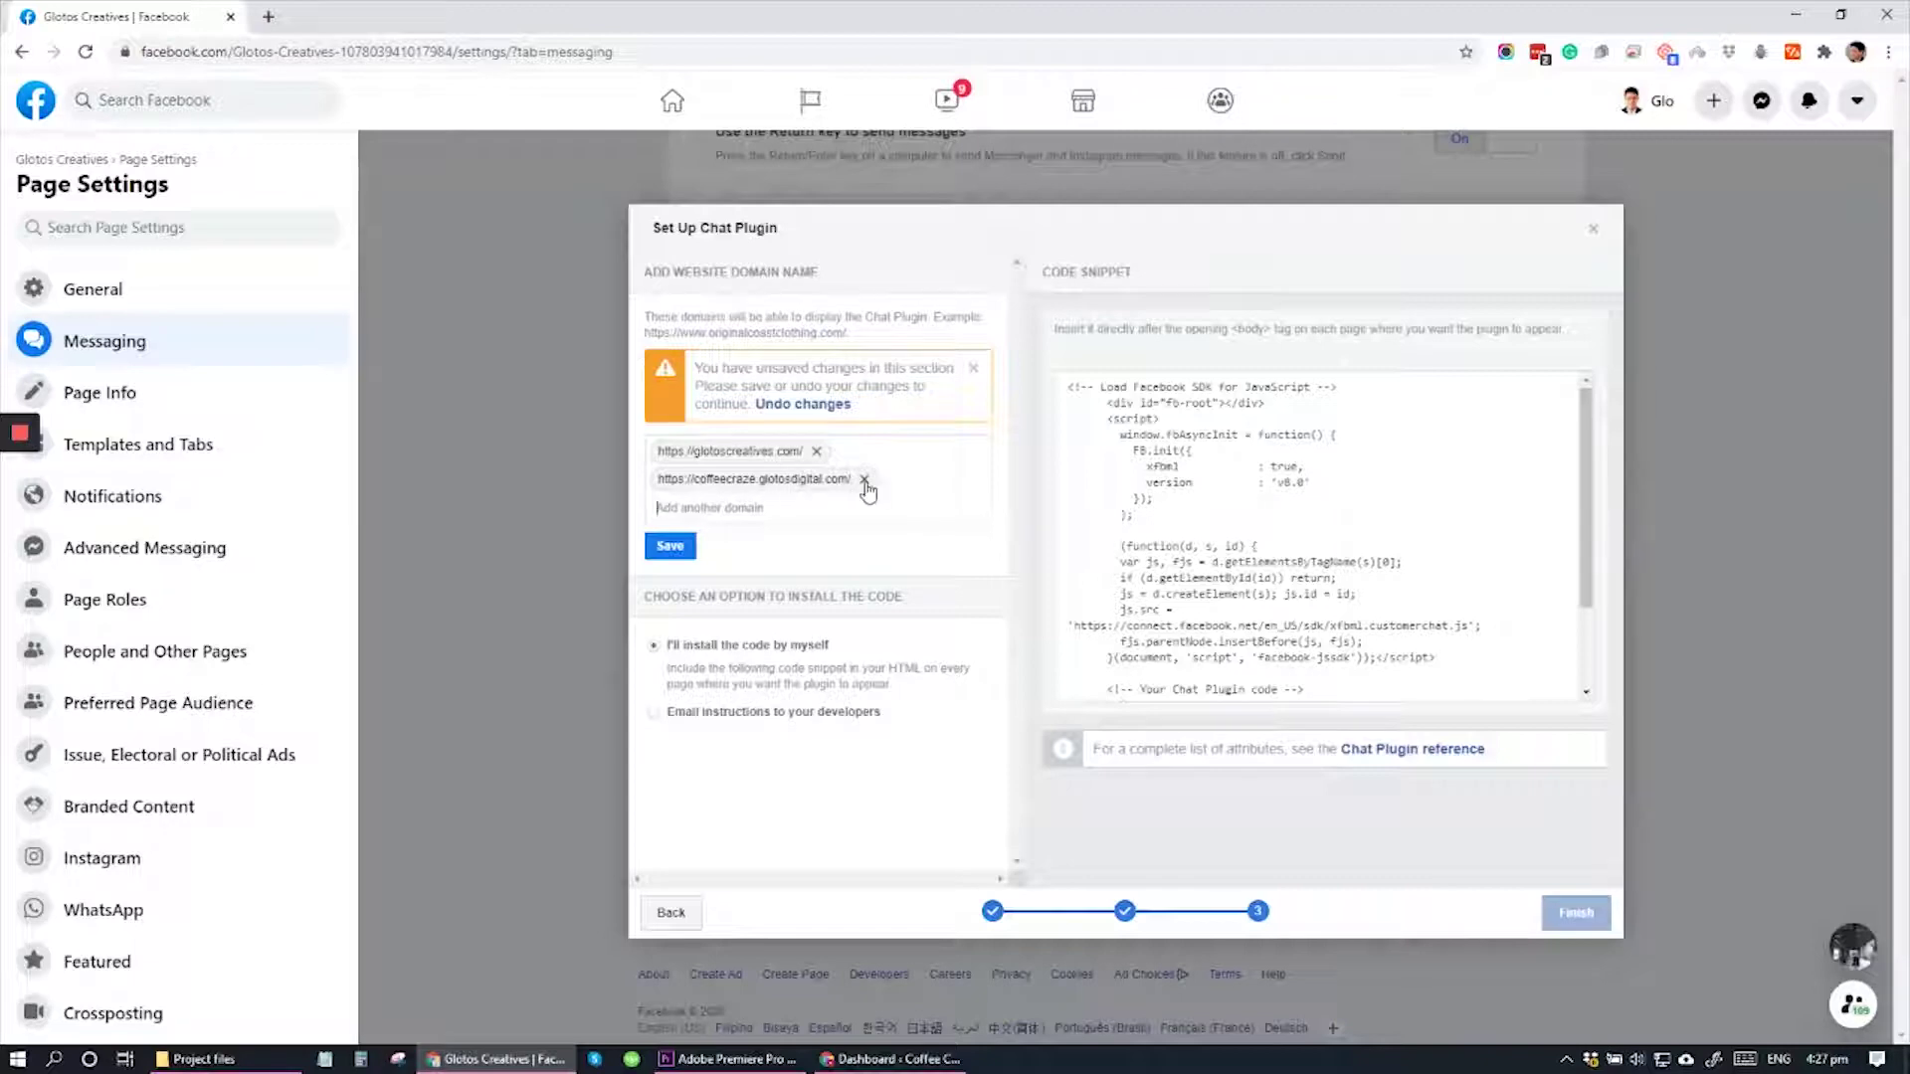
{"action": "left_click", "coordinate": [690, 538]}
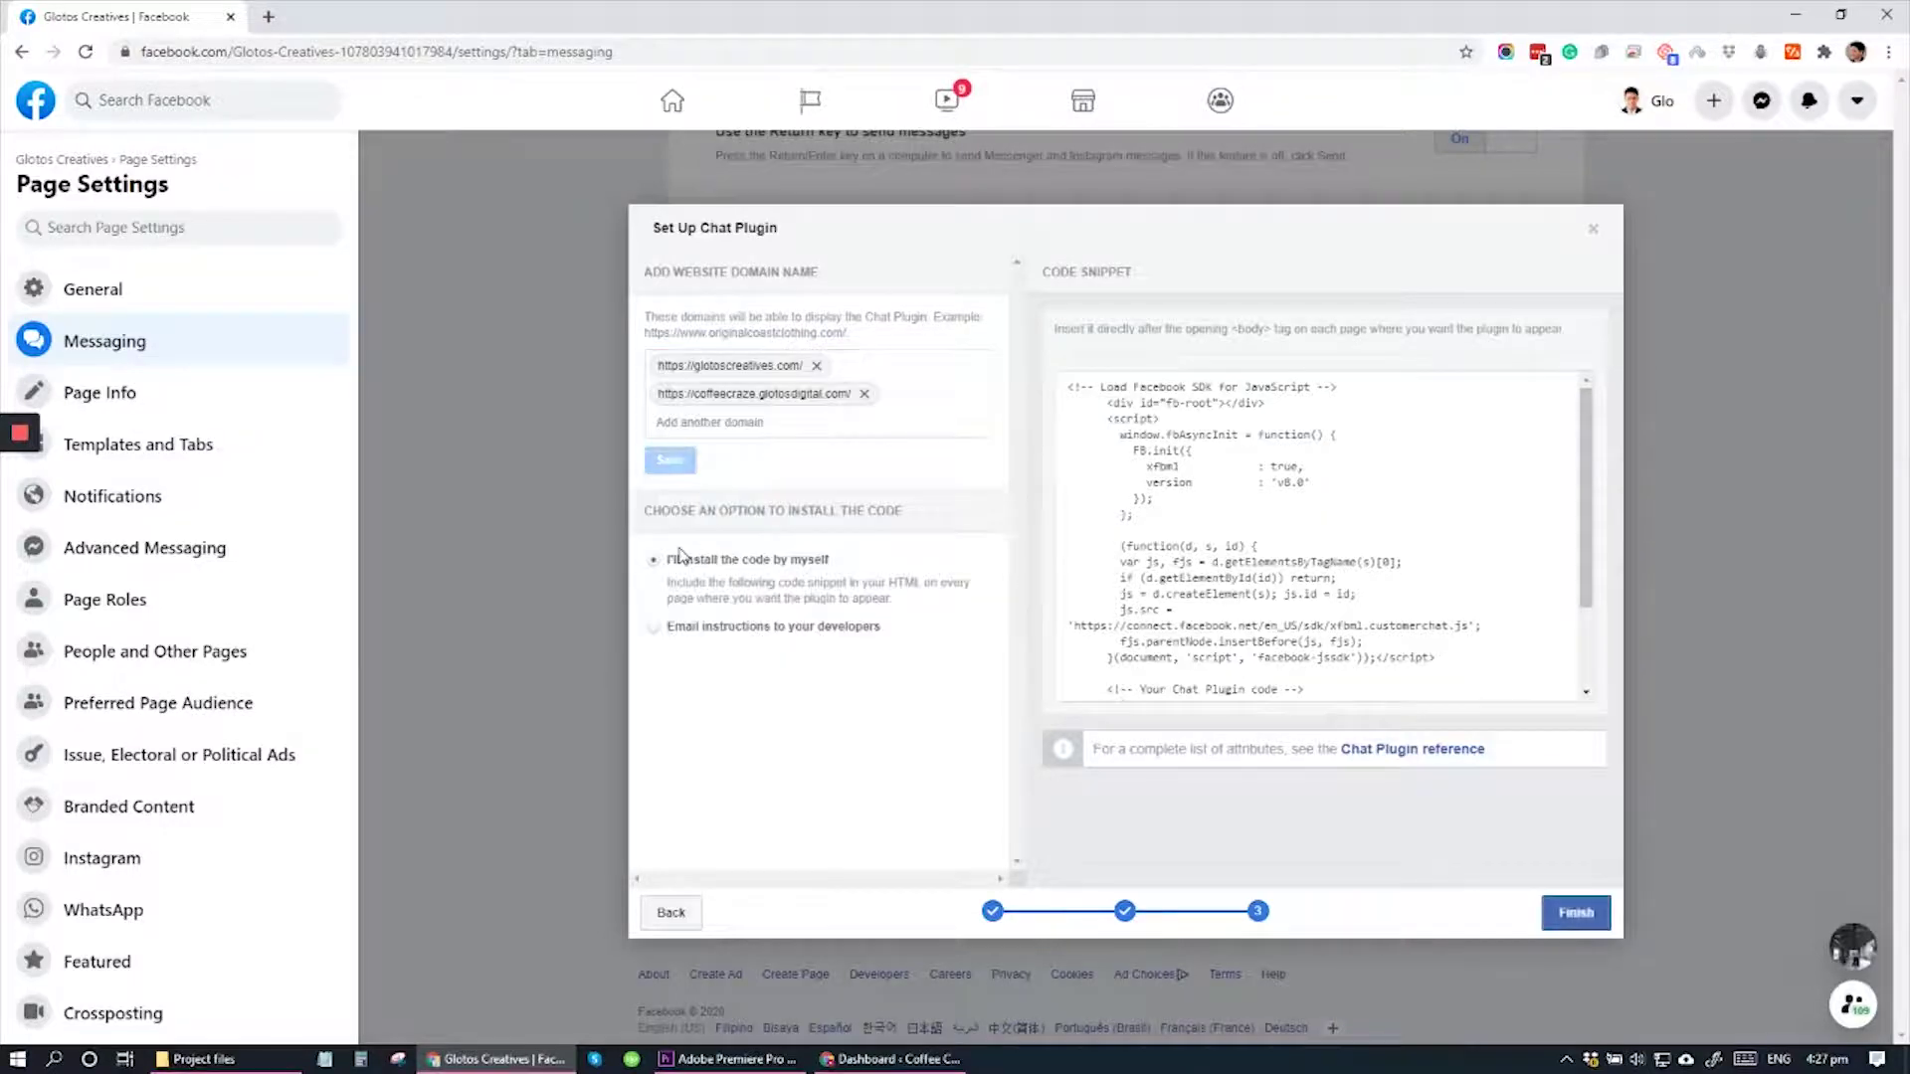
Copy the chat plugin code snippet and close the completed chat plugin setup.
{"action": "left_click", "coordinate": [1314, 528]}
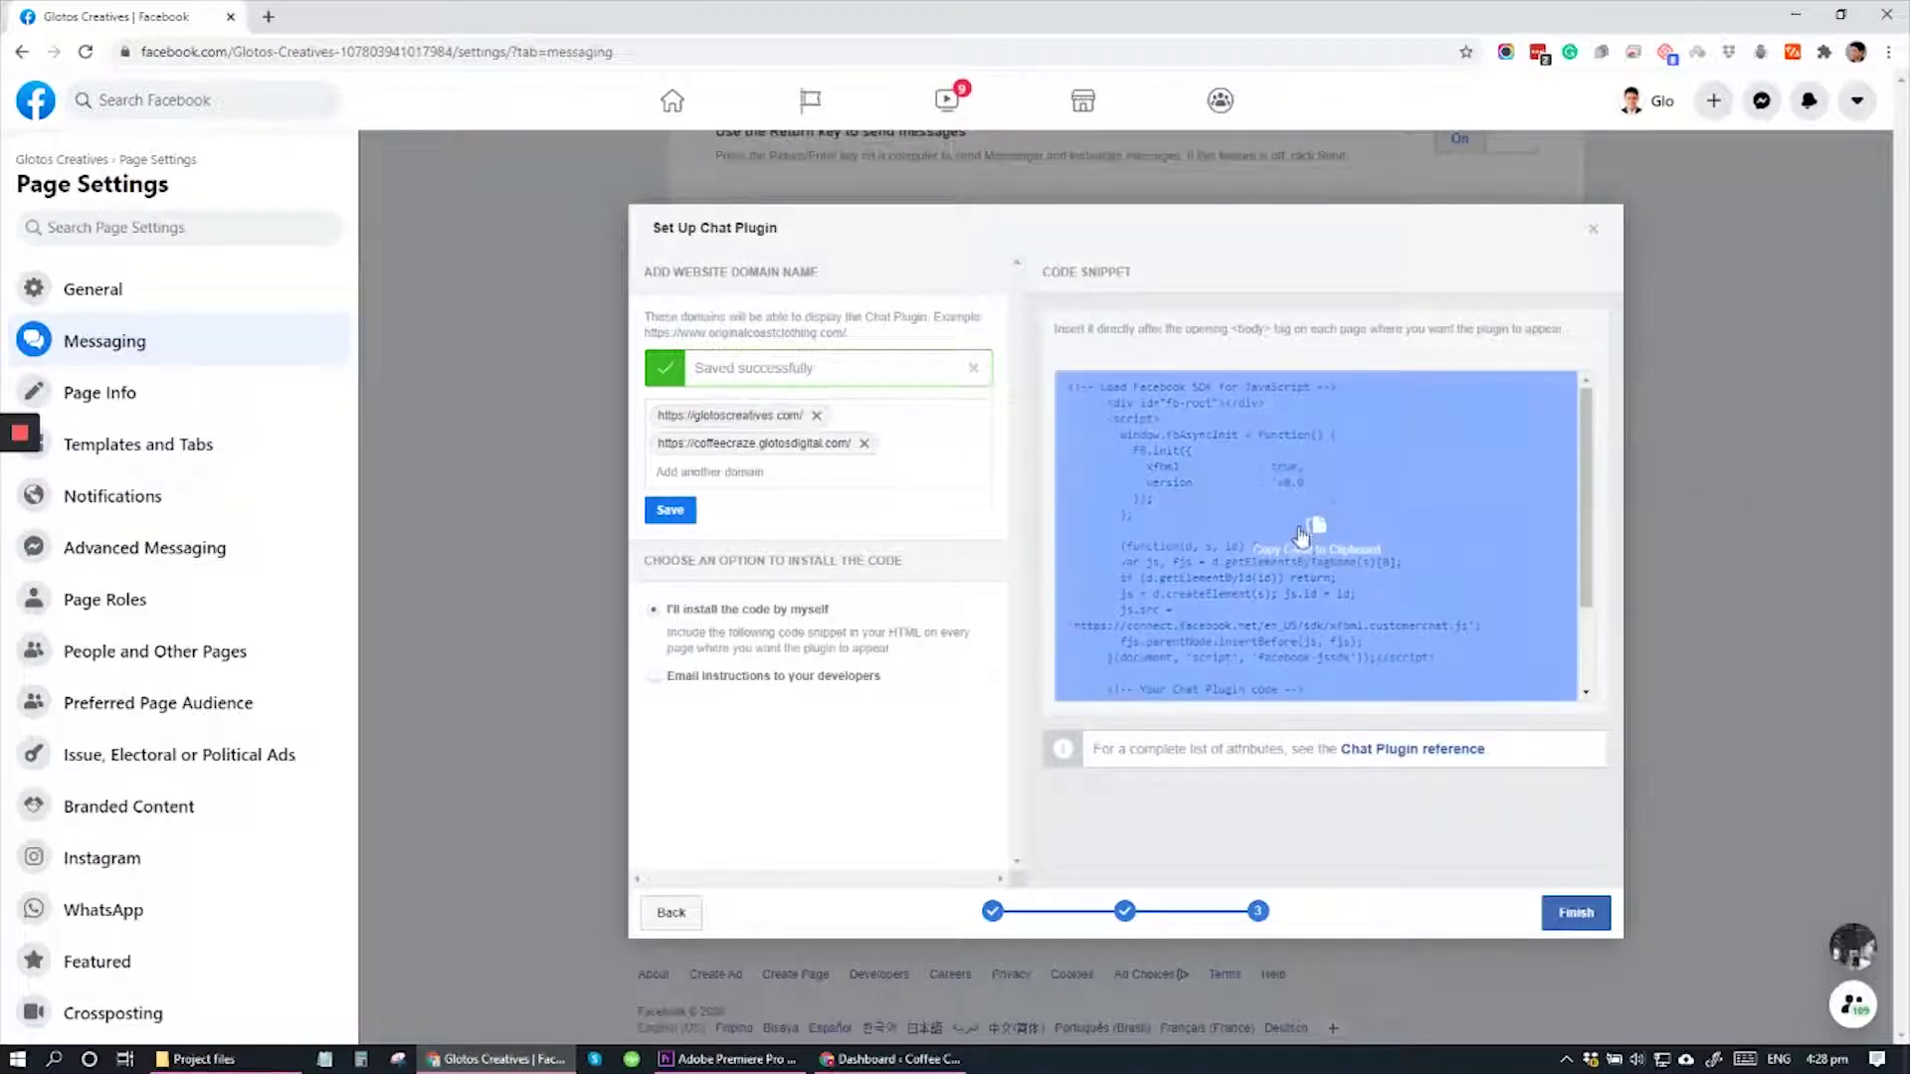
{"action": "left_click", "coordinate": [1301, 537]}
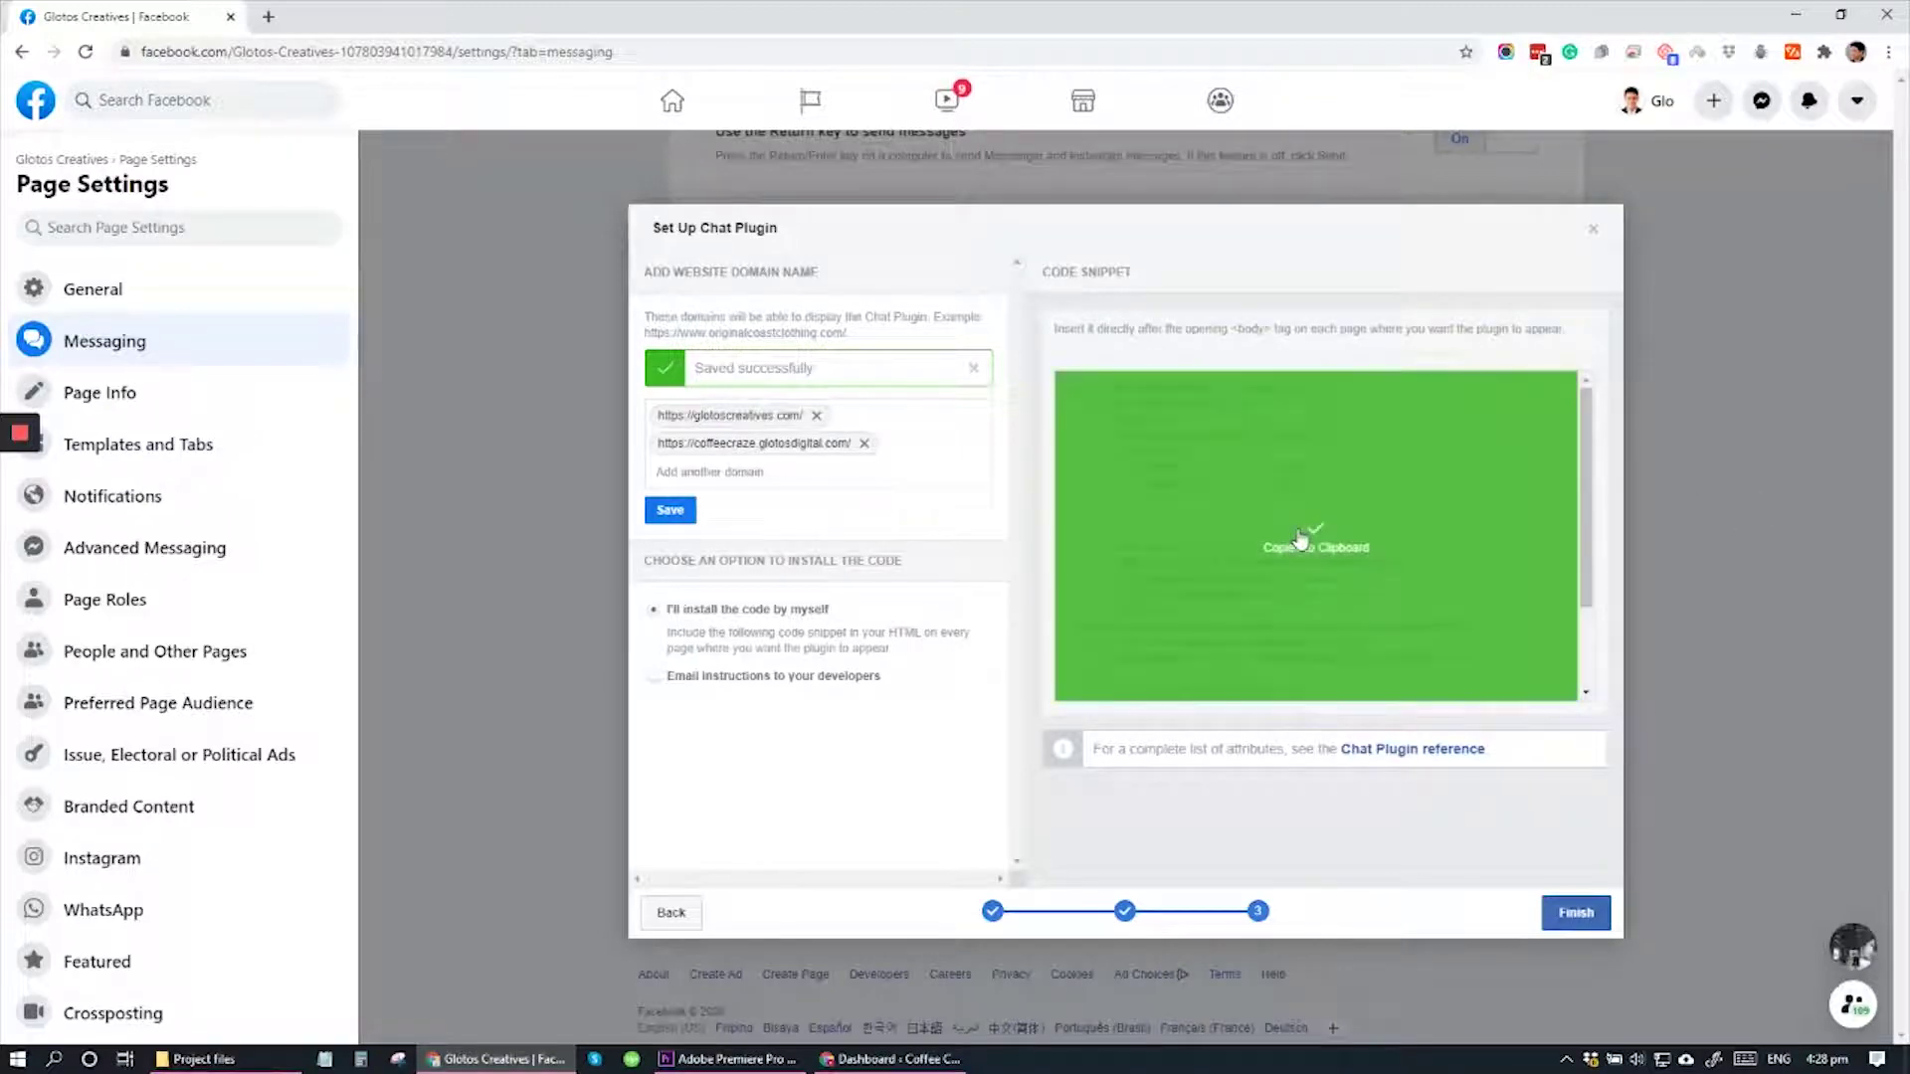
{"action": "left_click", "coordinate": [1572, 913]}
{"action": "left_click", "coordinate": [1576, 912]}
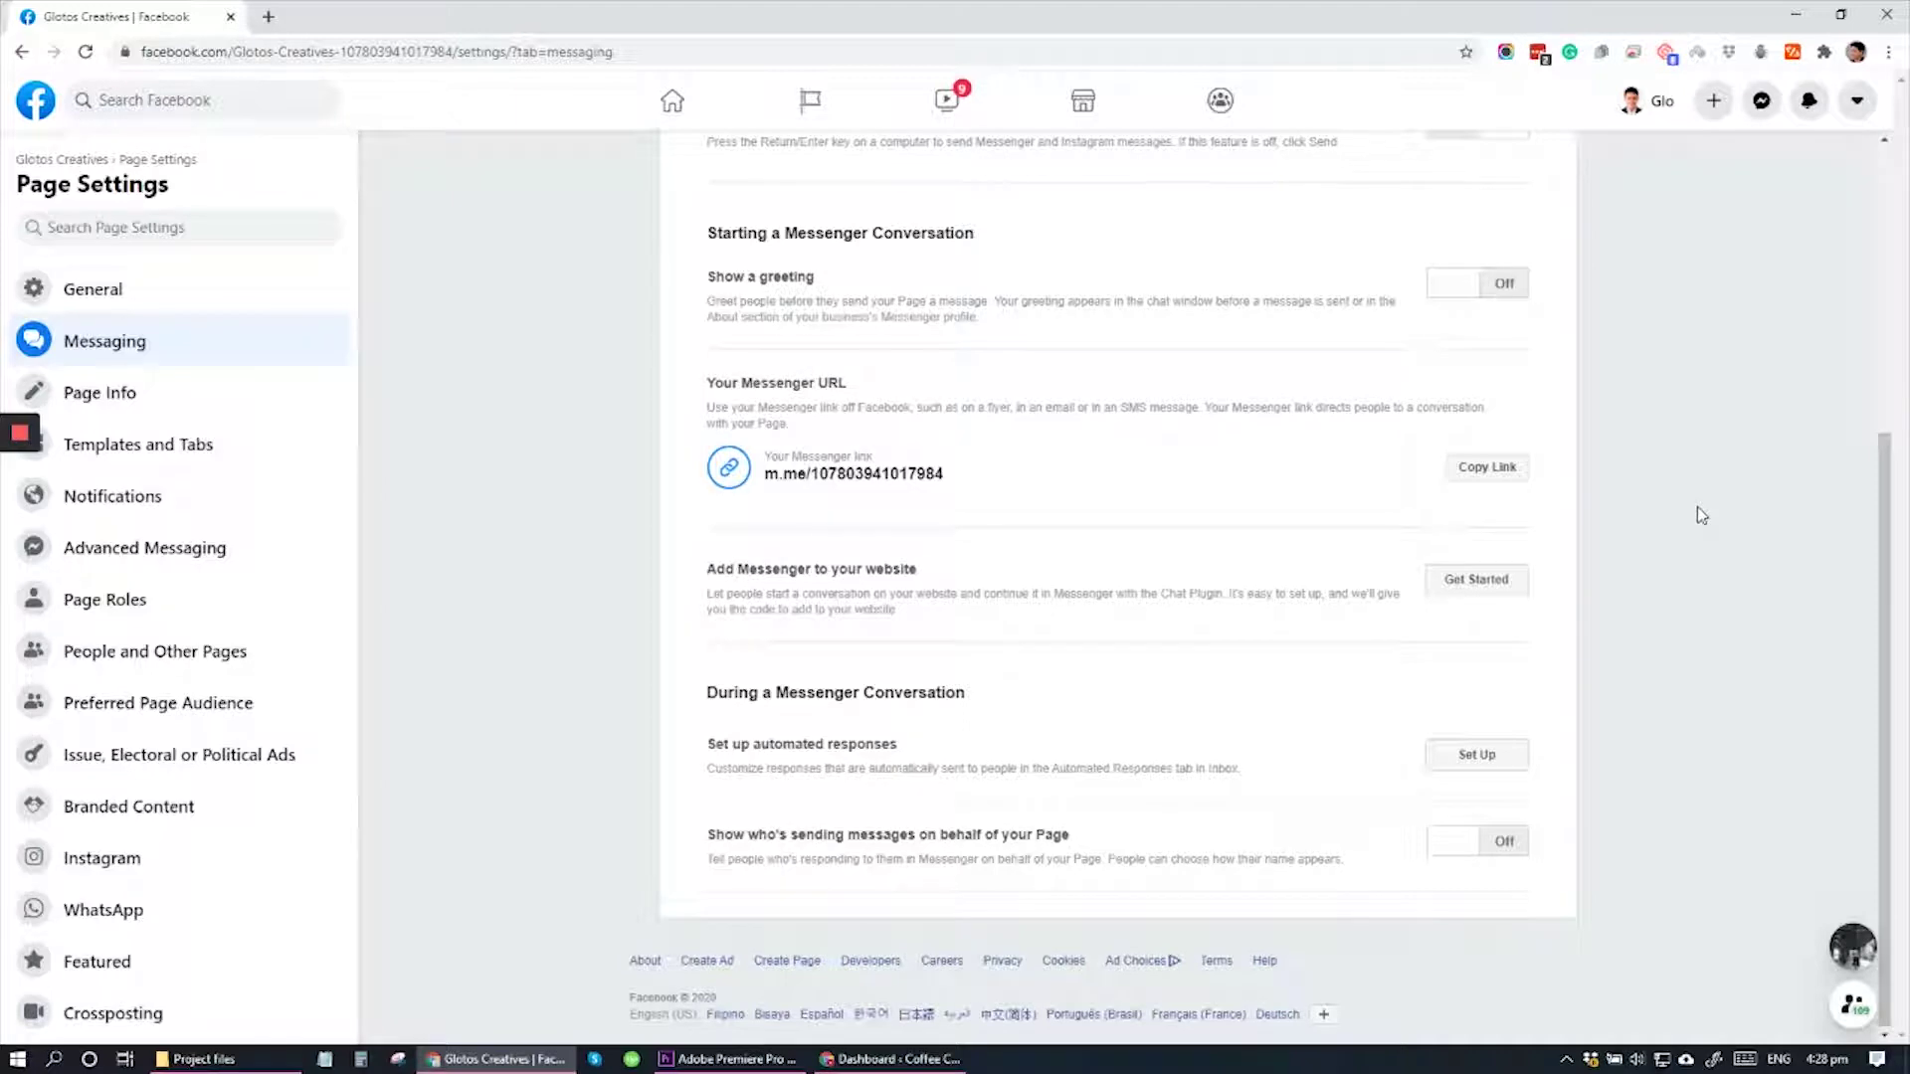
{"action": "left_click", "coordinate": [930, 1056]}
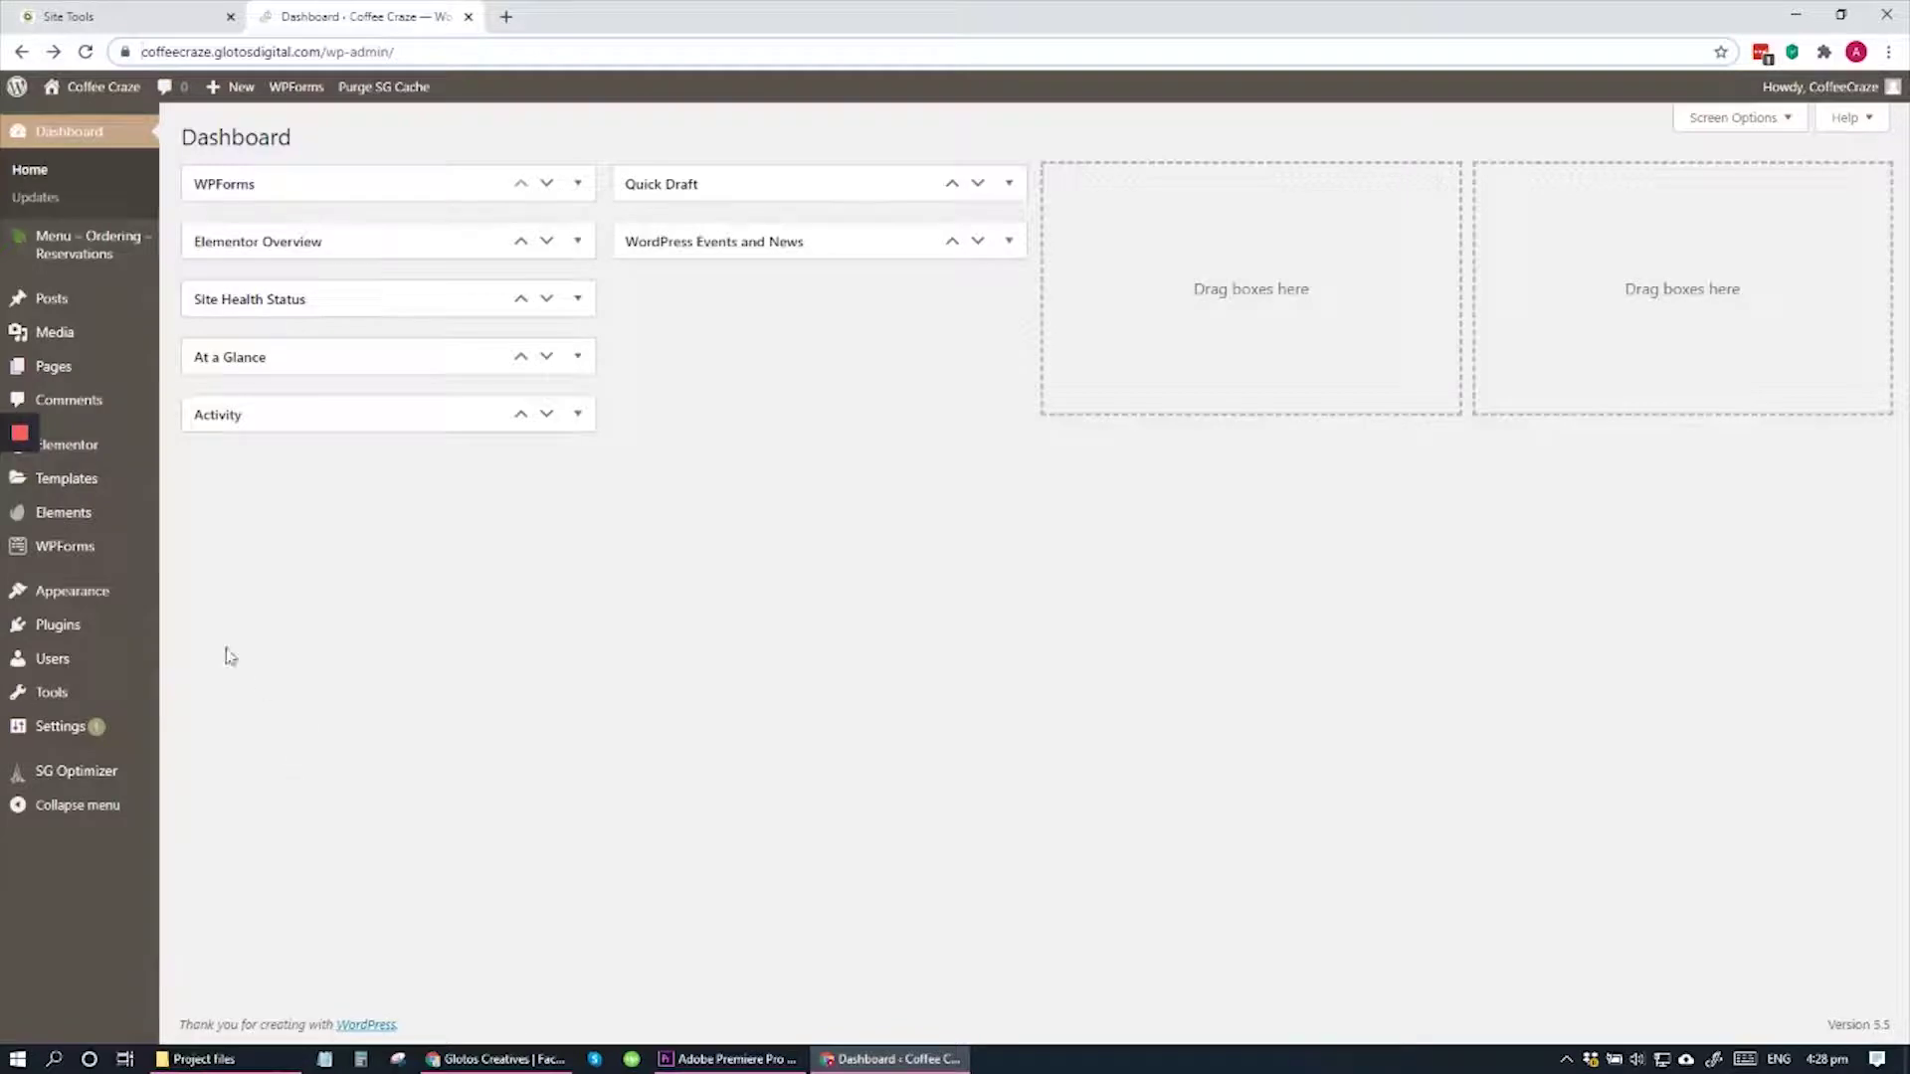
Search new plugins for 'header', then install and activate Insert Headers and Footers.
{"action": "mouse_move", "coordinate": [94, 626]}
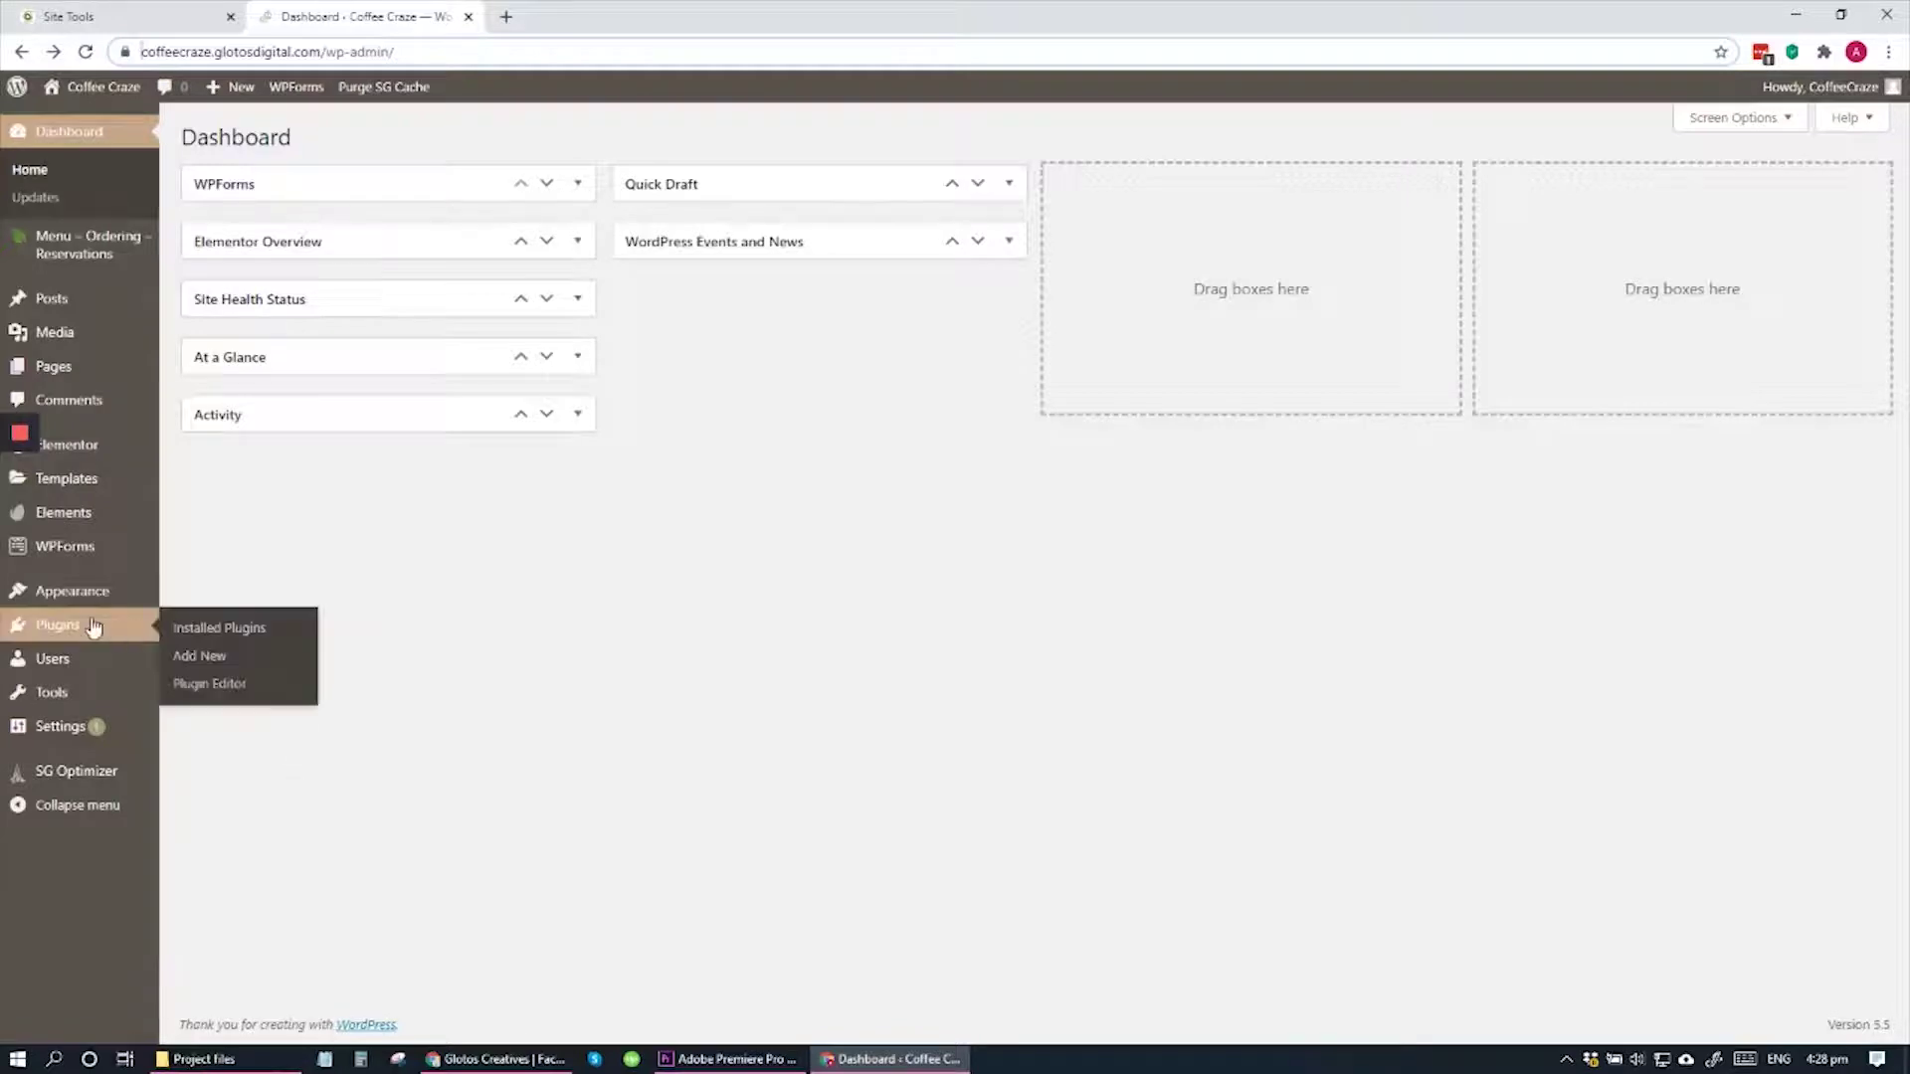
{"action": "left_click", "coordinate": [213, 659]}
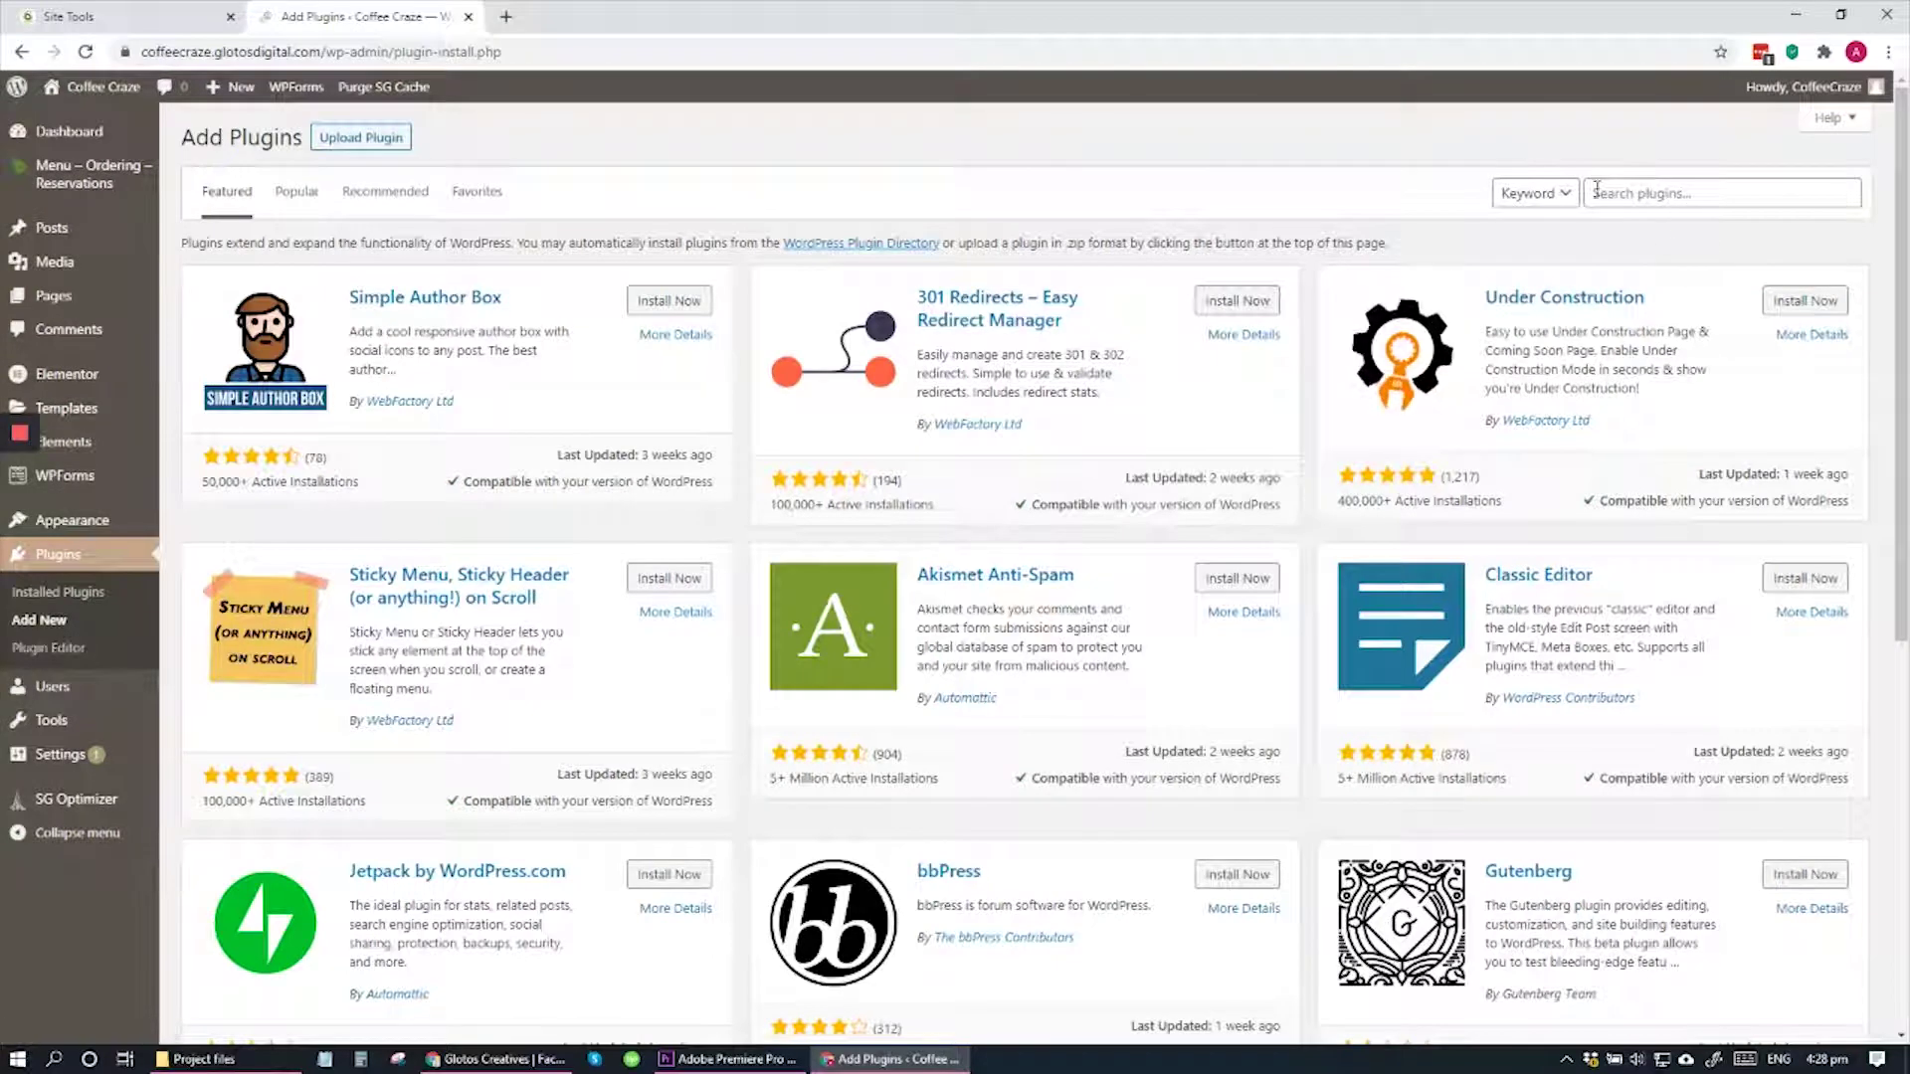
{"action": "left_click", "coordinate": [1653, 190]}
{"action": "type", "text": "headers and footers"}
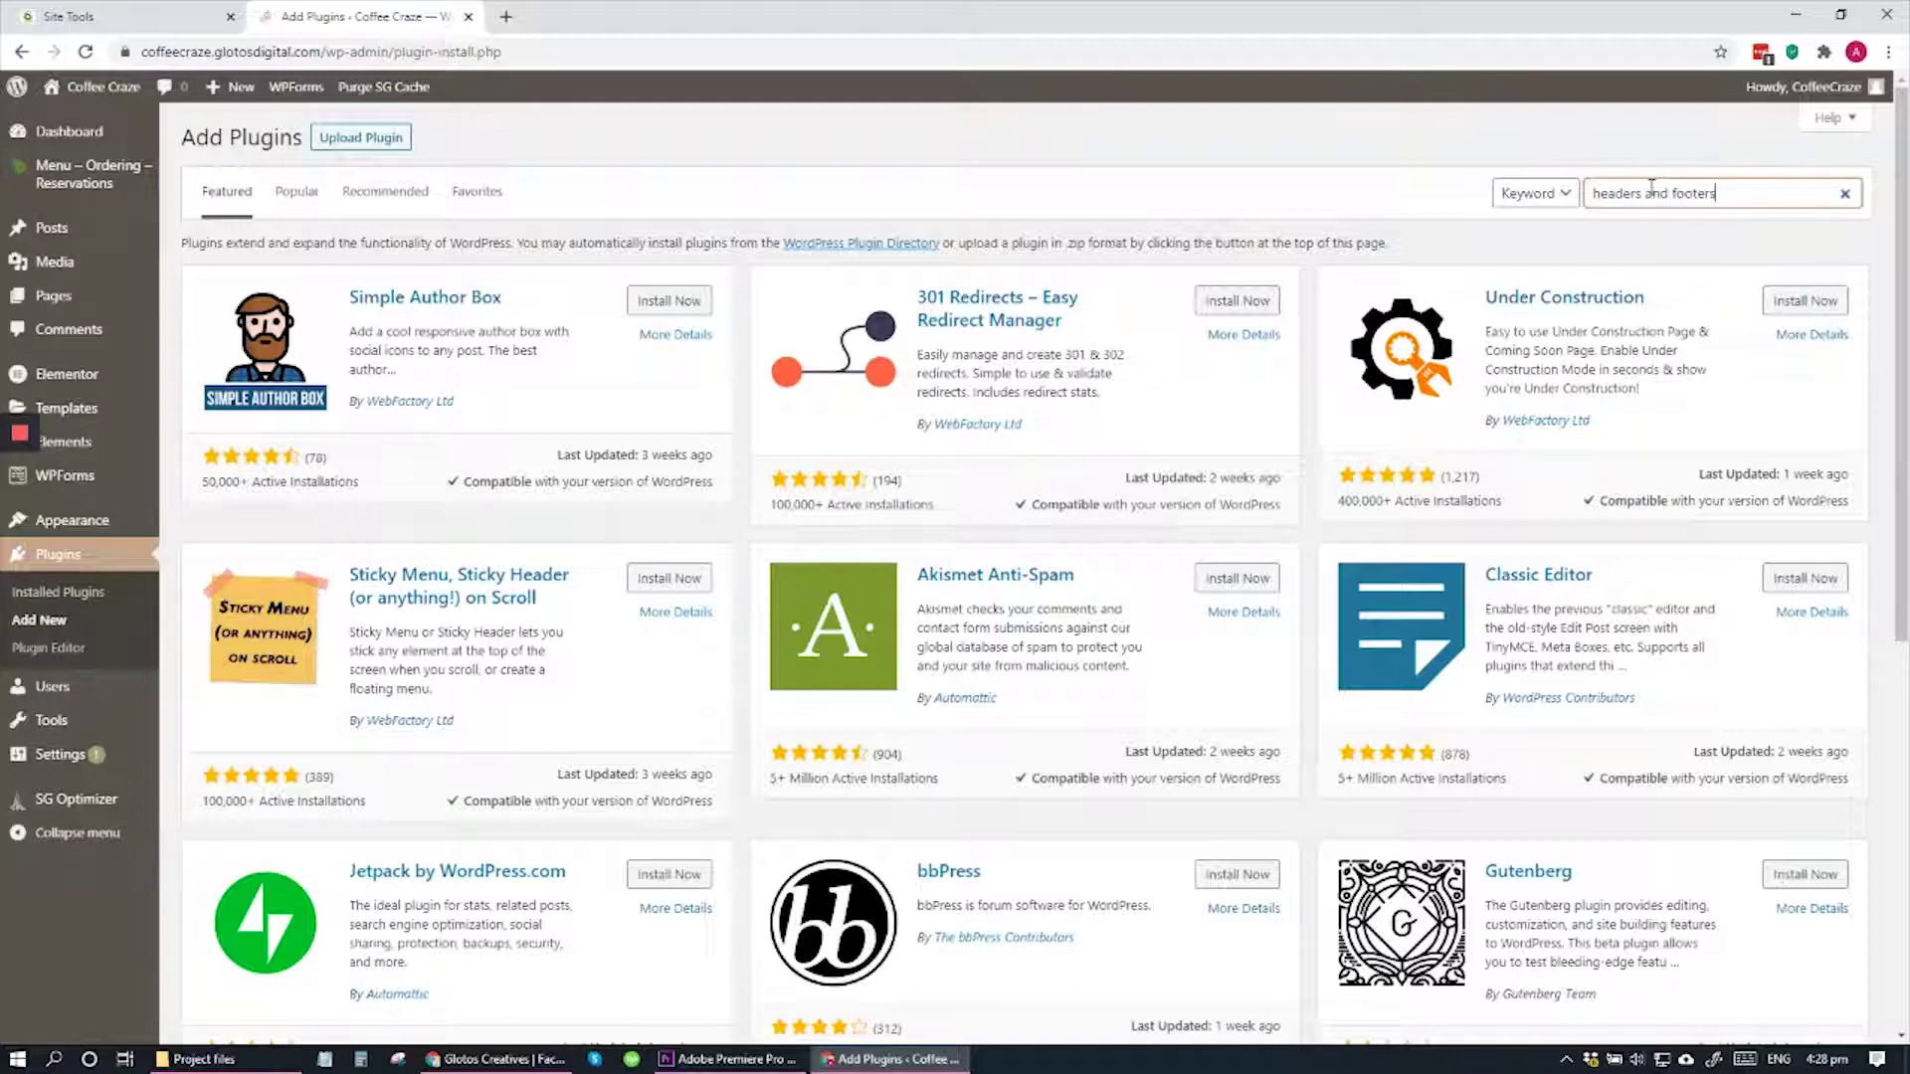
{"action": "key", "text": "Return"}
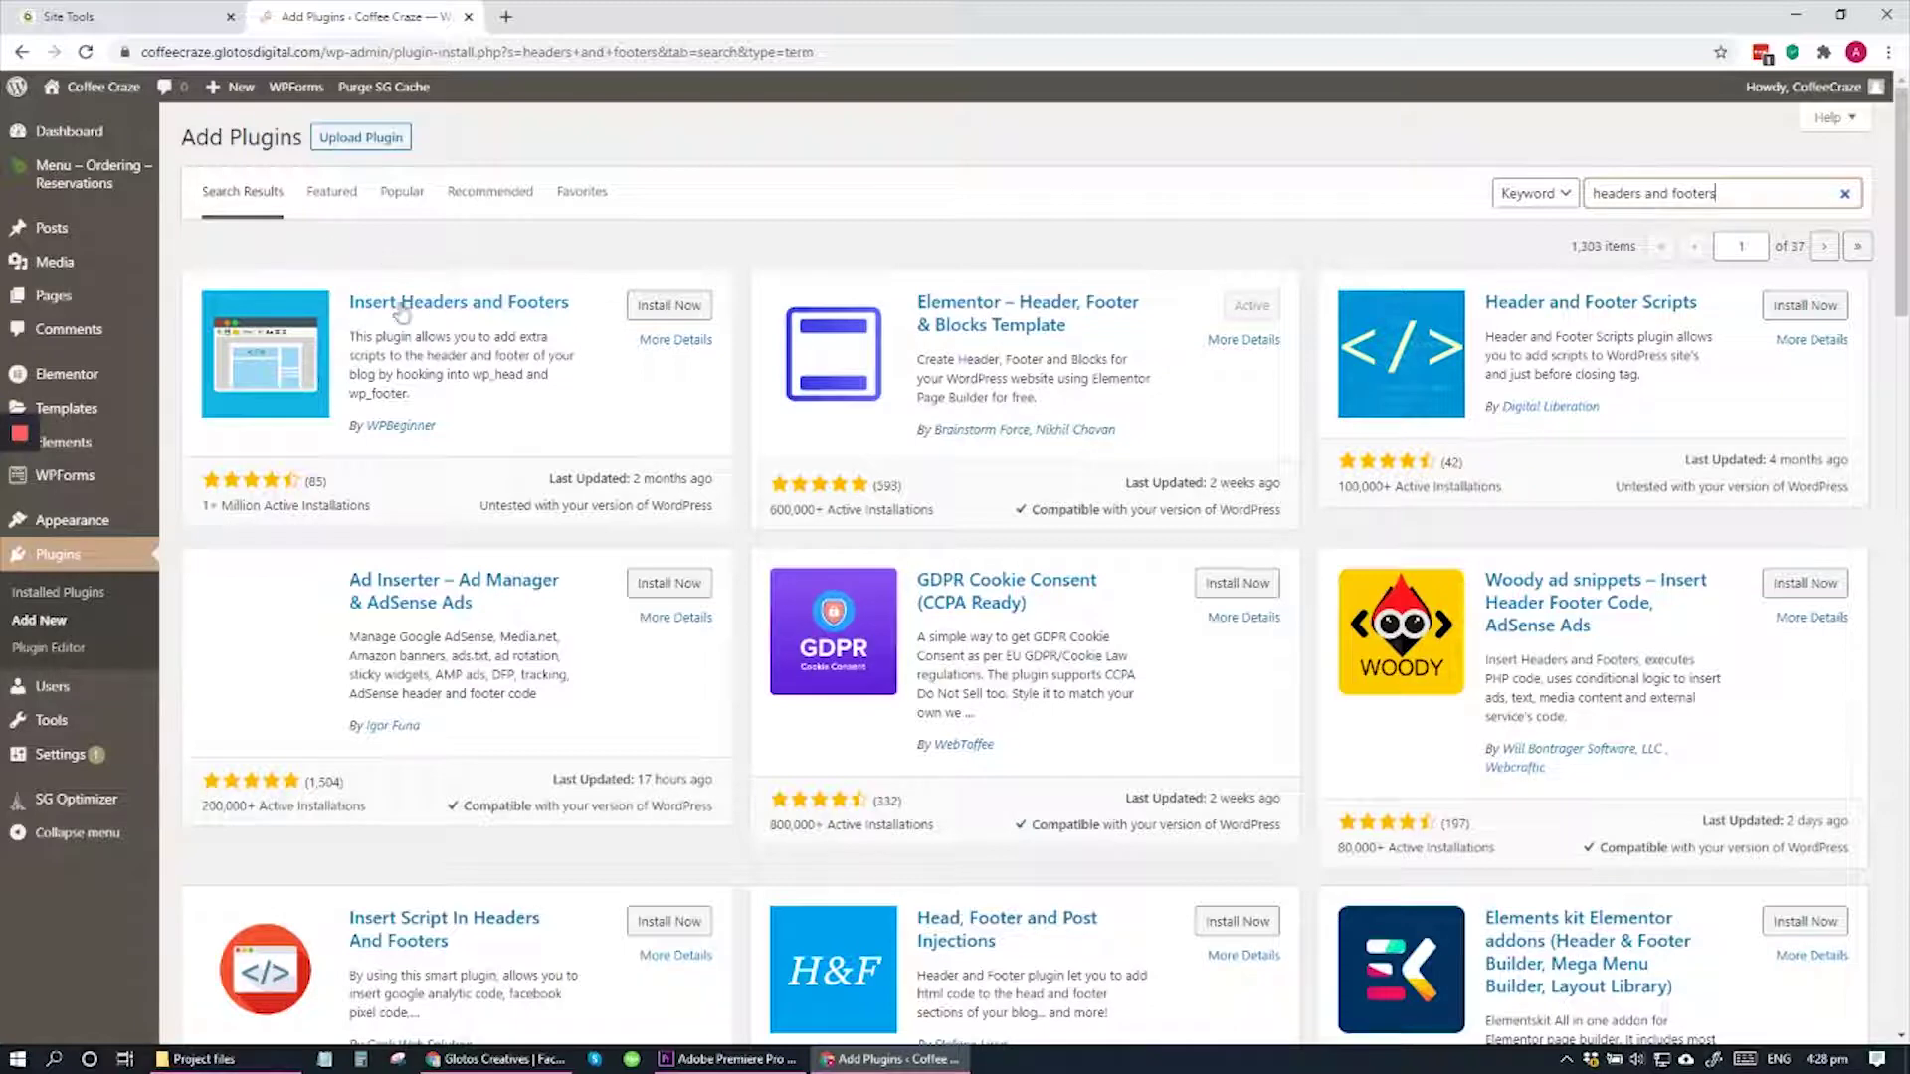
{"action": "left_click", "coordinate": [656, 311]}
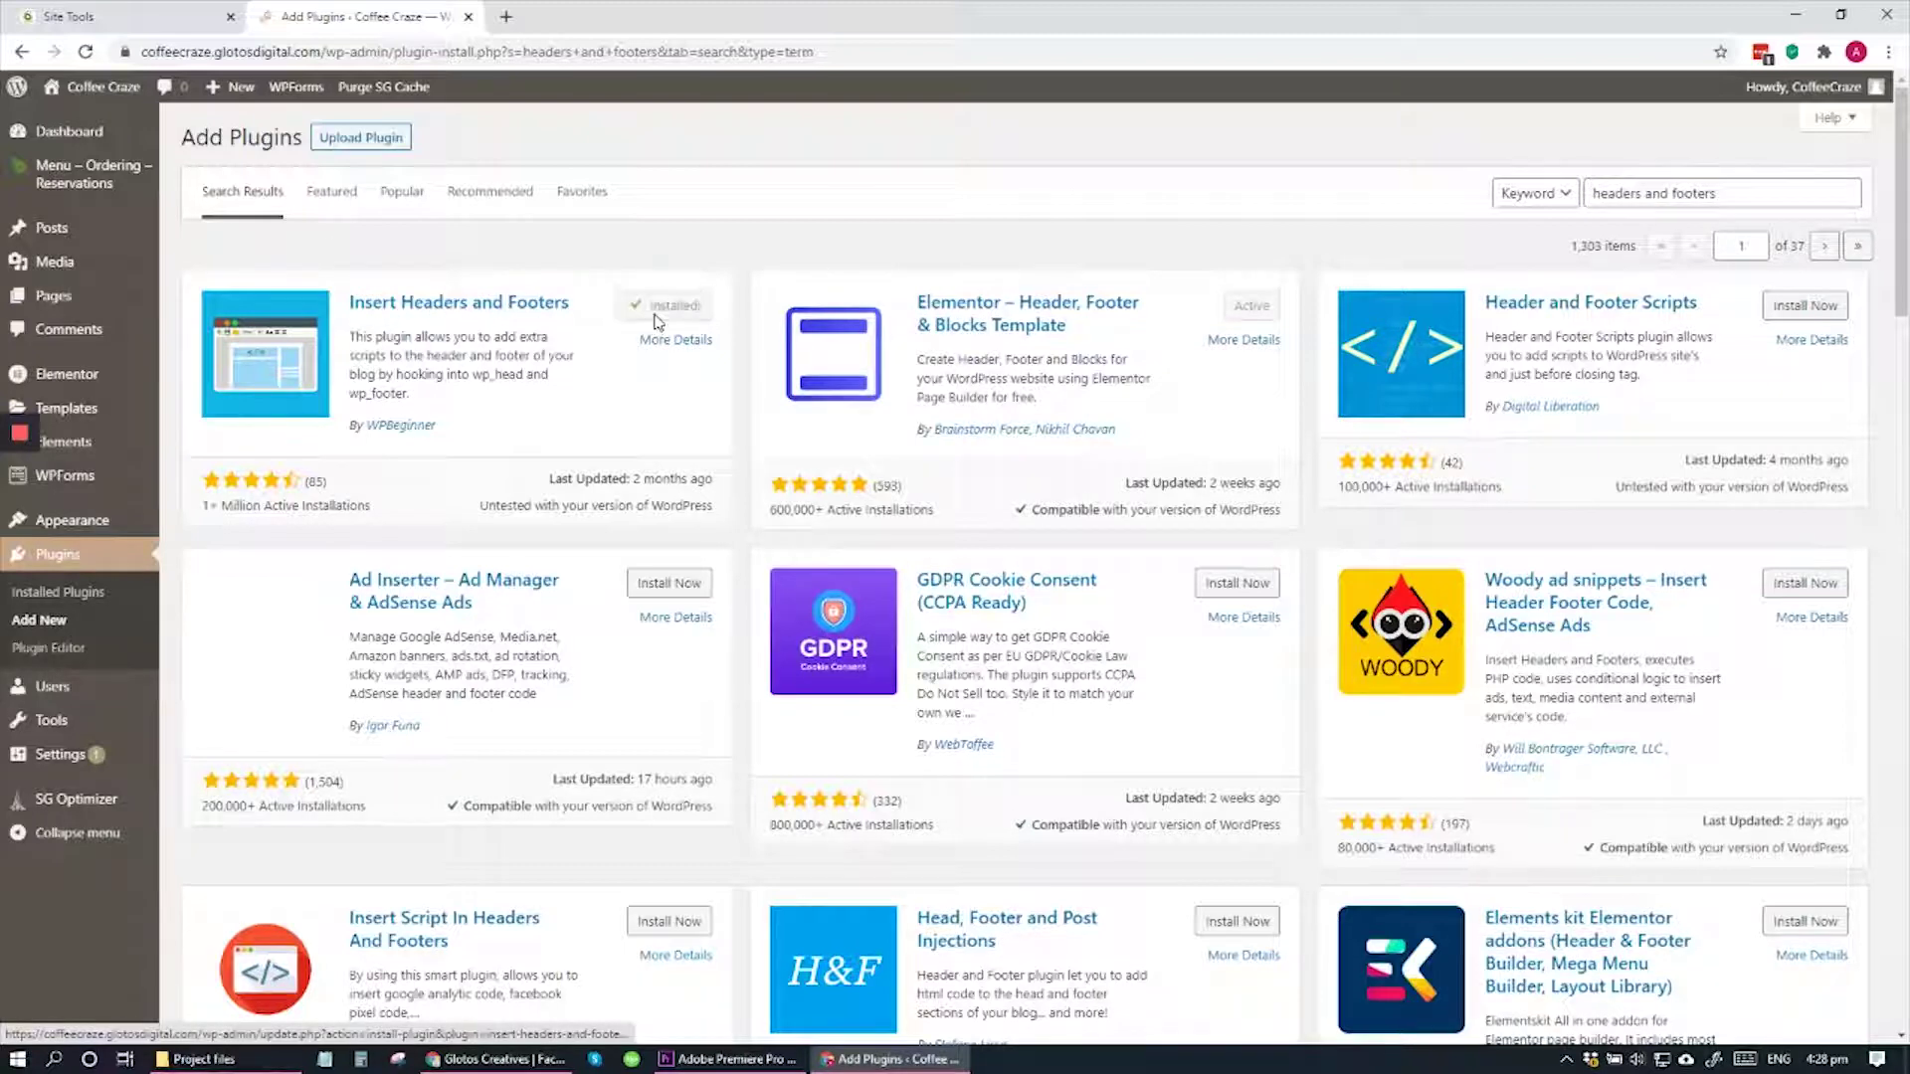
{"action": "left_click", "coordinate": [669, 317]}
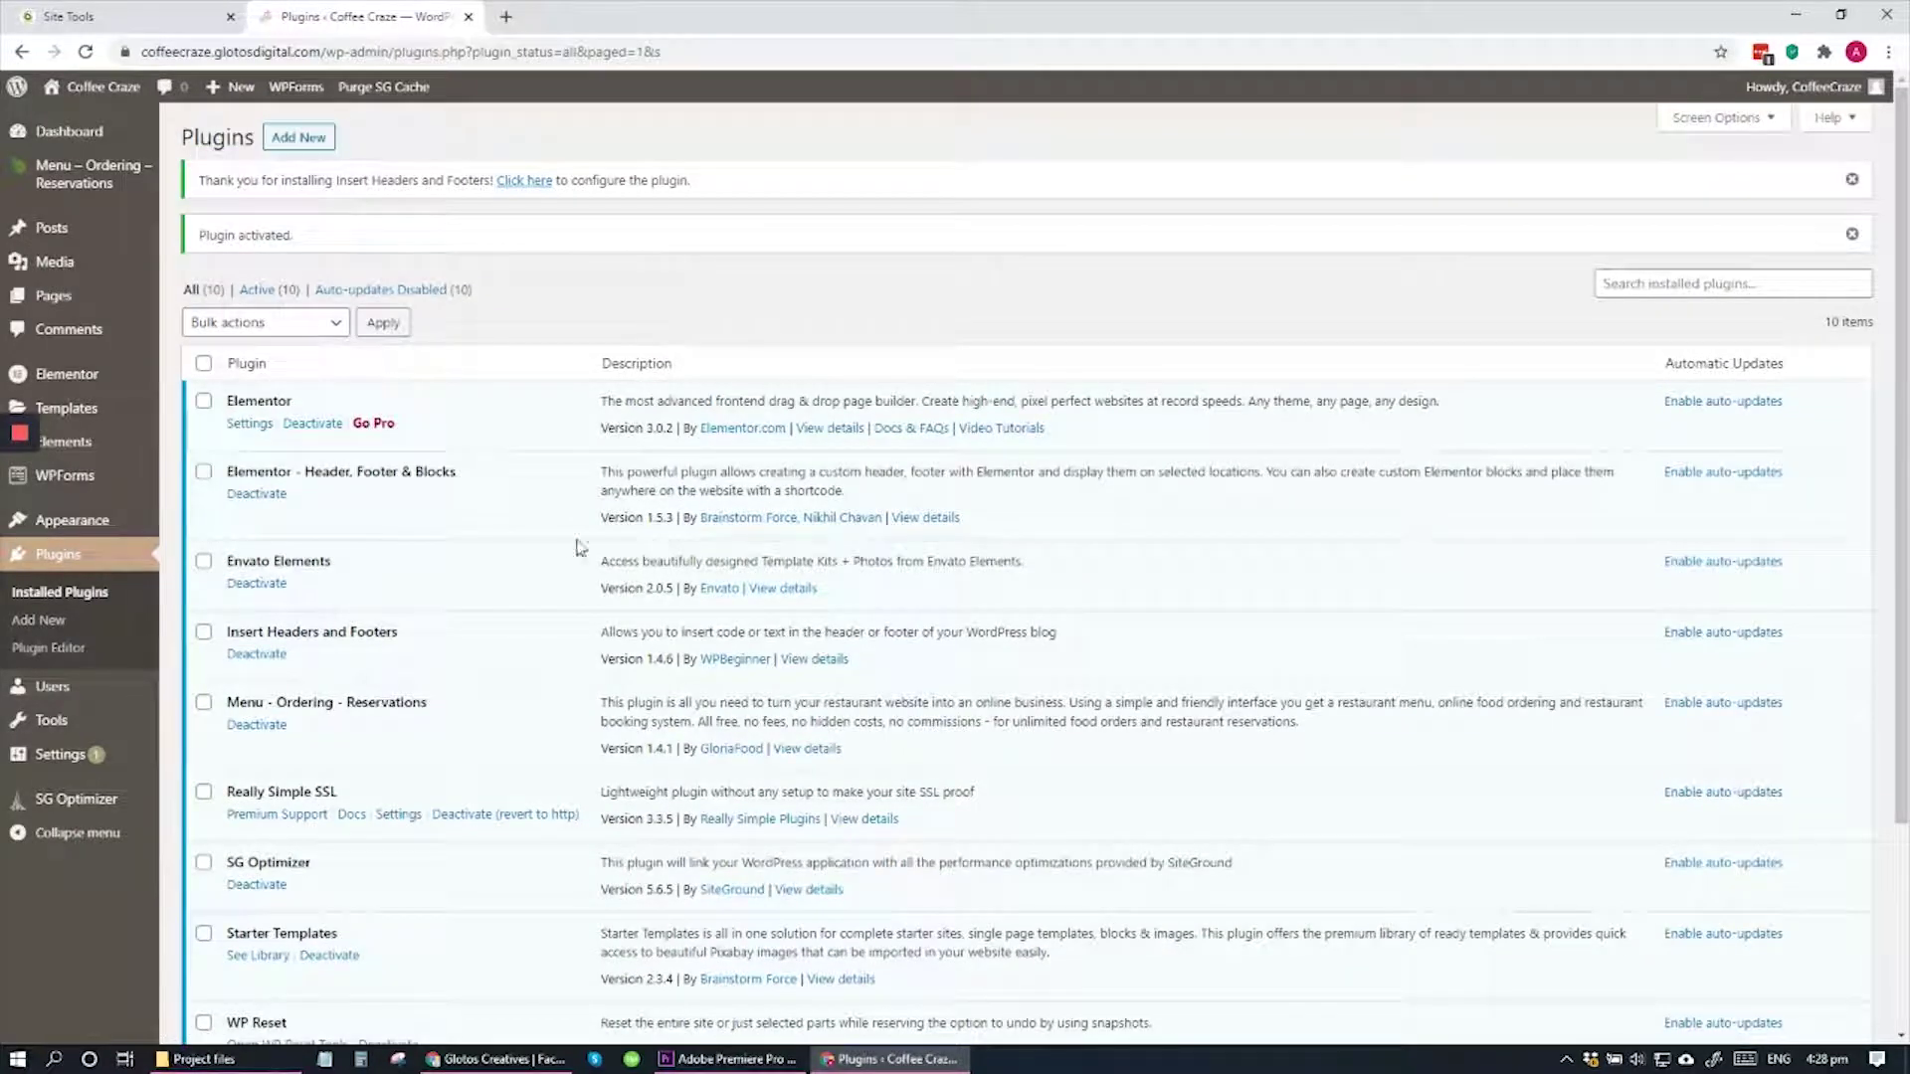
Paste the chat plugin code into Scripts in Footer of Insert Headers and Footers and save.
{"action": "left_click", "coordinate": [70, 762]}
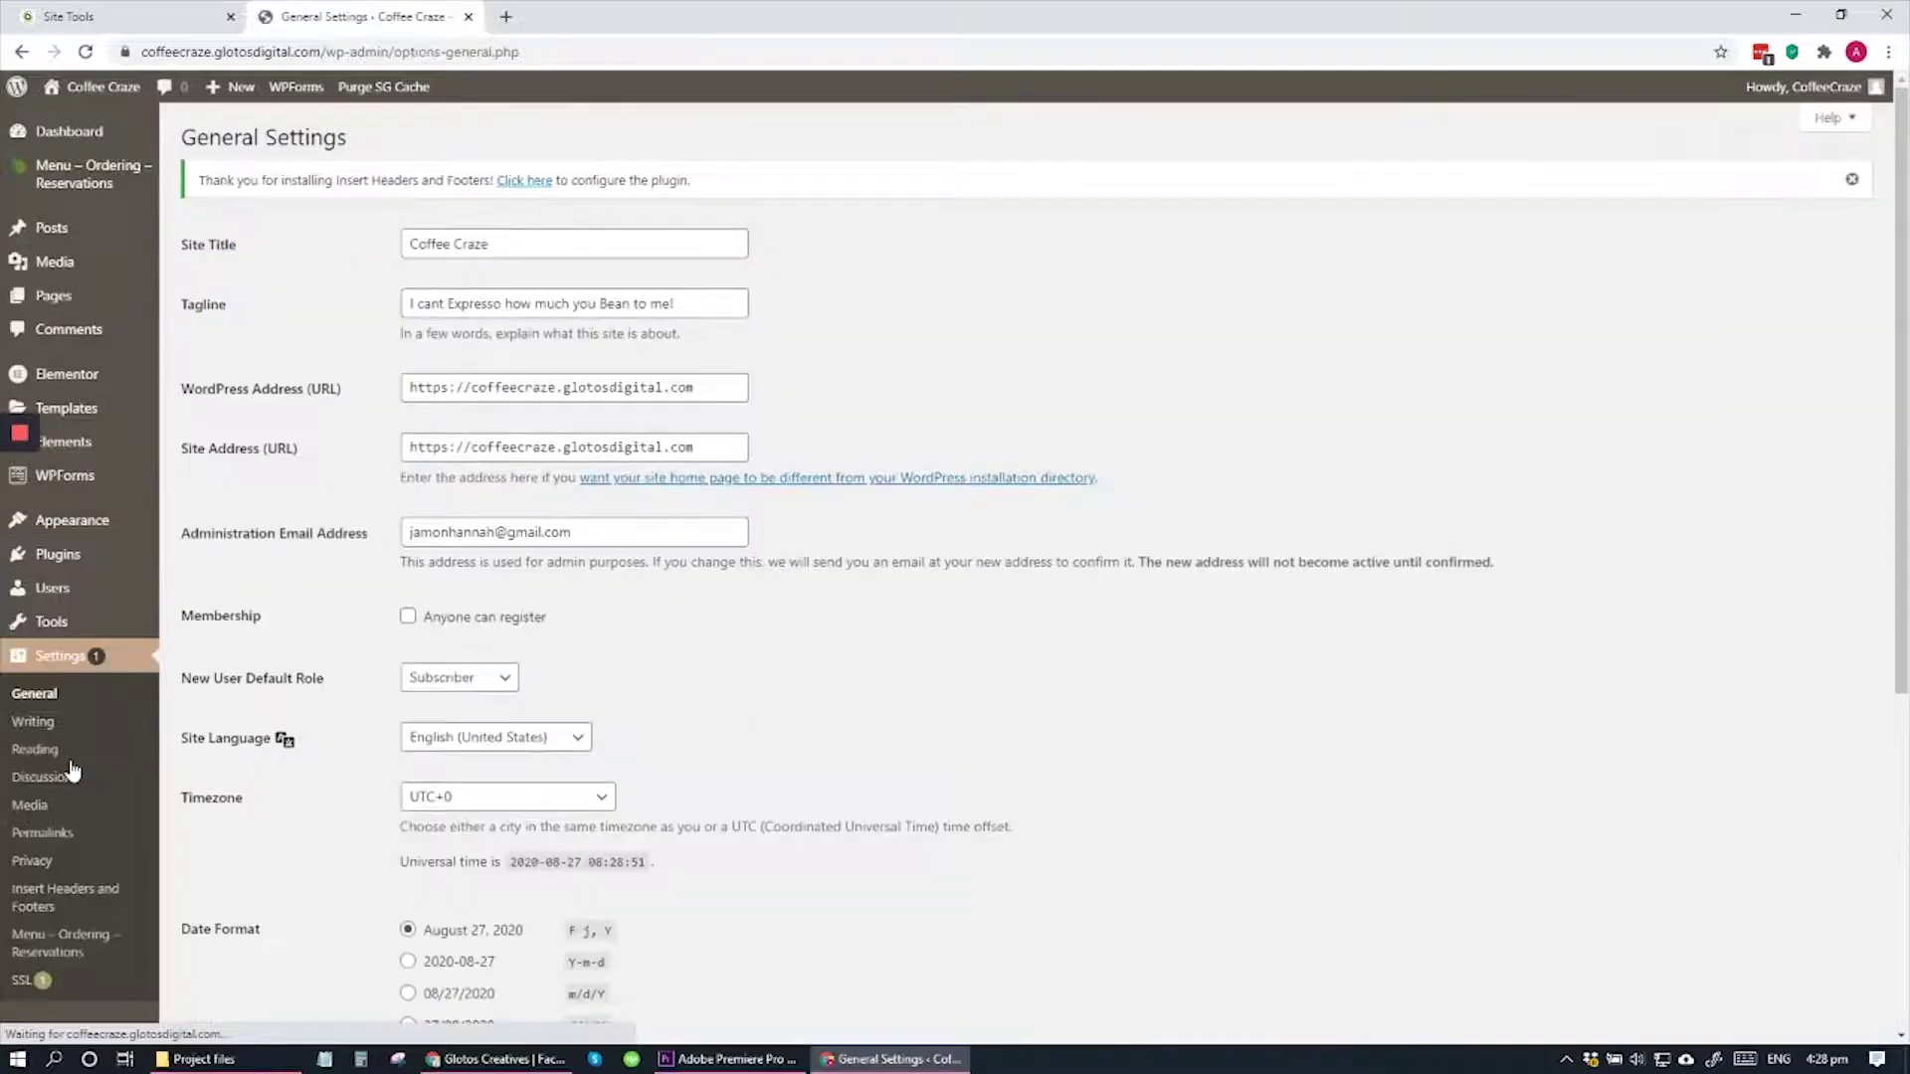
{"action": "left_click", "coordinate": [62, 898]}
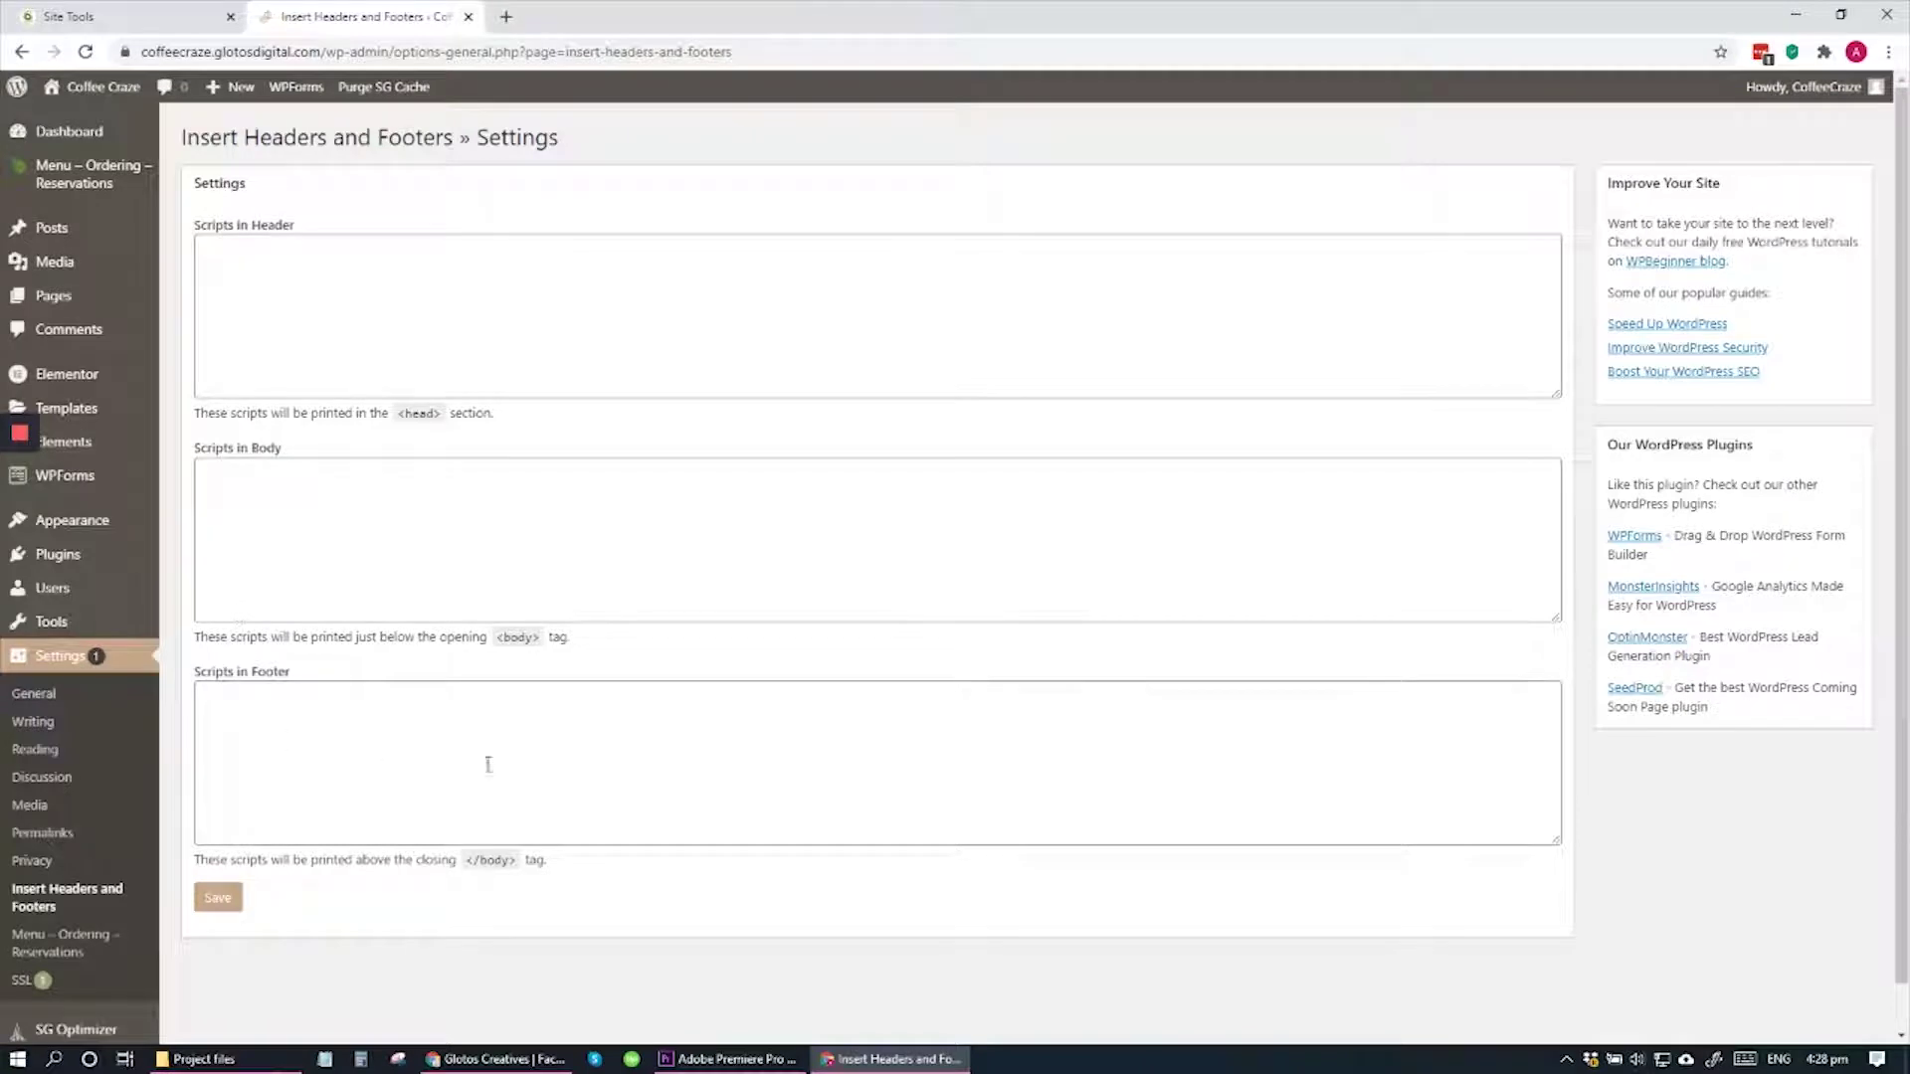
{"action": "left_click", "coordinate": [315, 733]}
{"action": "key", "text": "ctrl+v"}
{"action": "scroll", "coordinate": [315, 743], "scroll_direction": "up", "scroll_amount": 10}
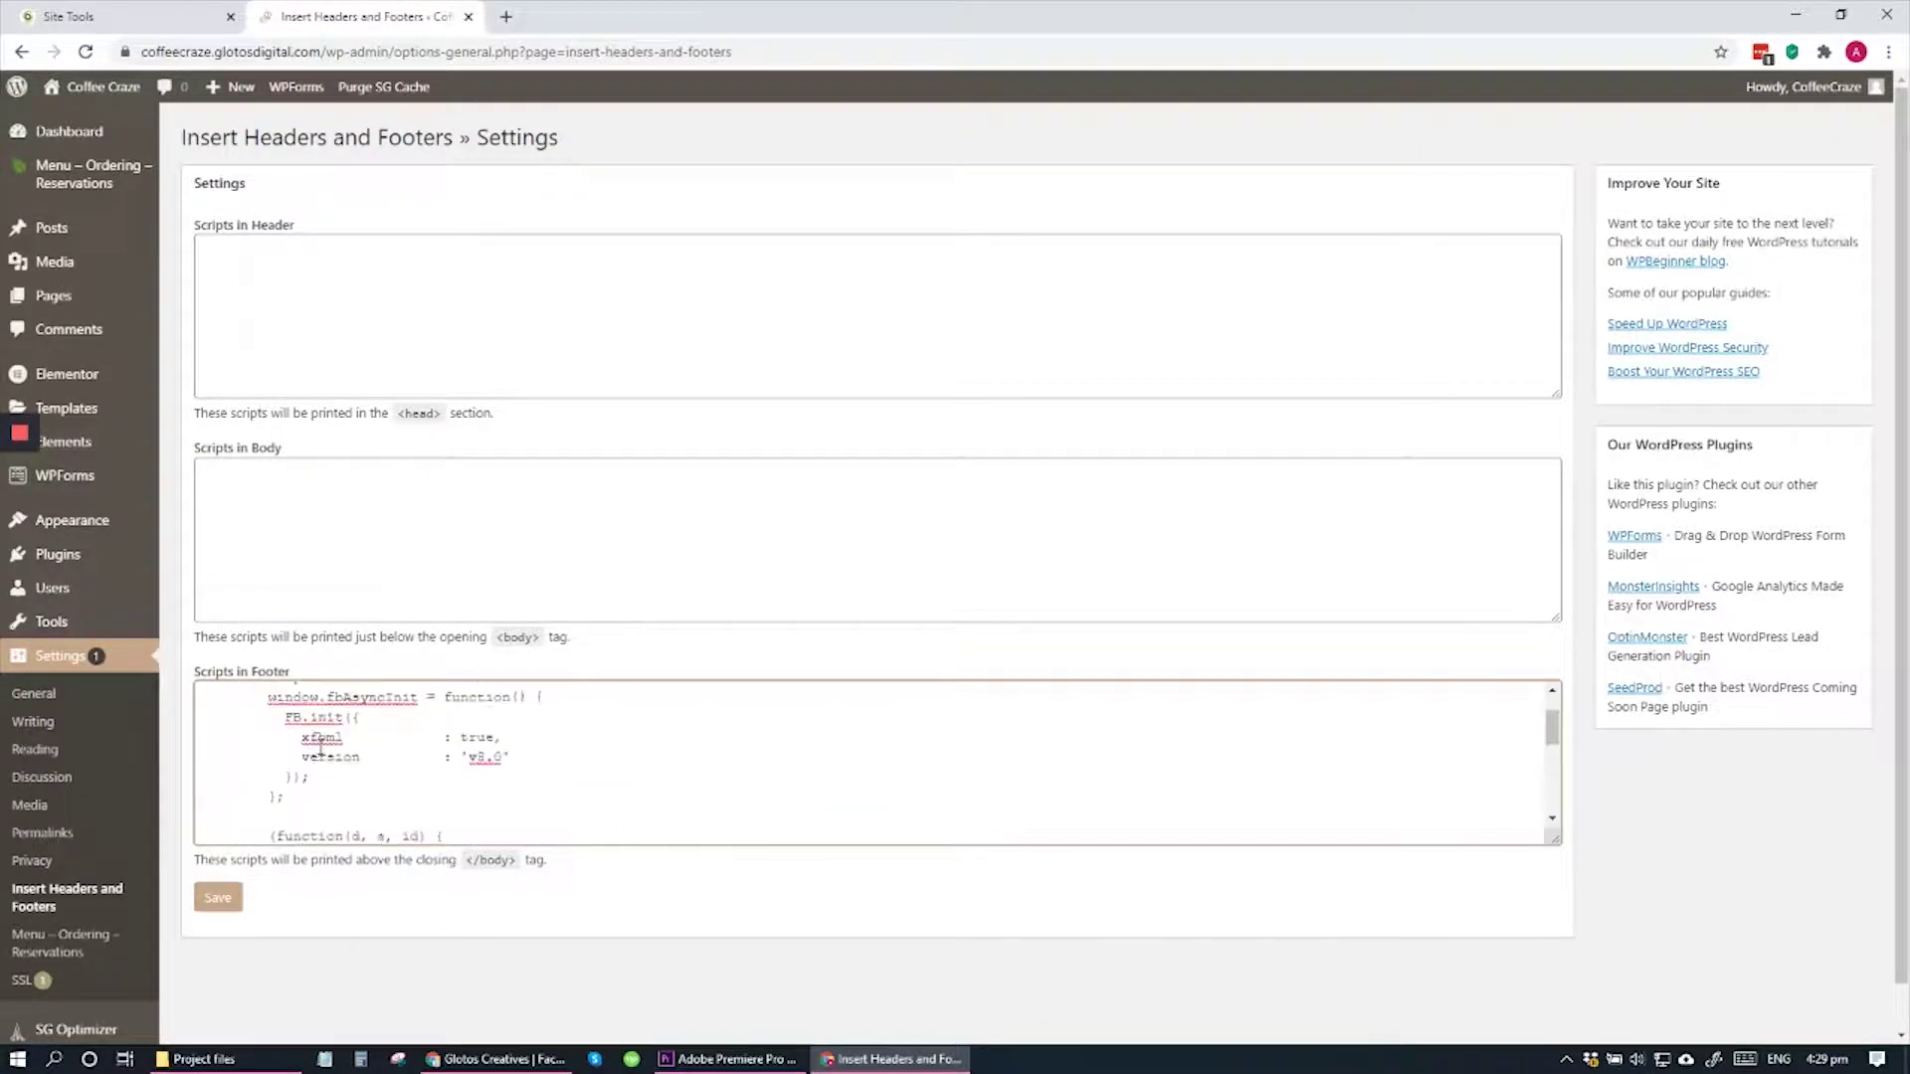
{"action": "left_click", "coordinate": [236, 905]}
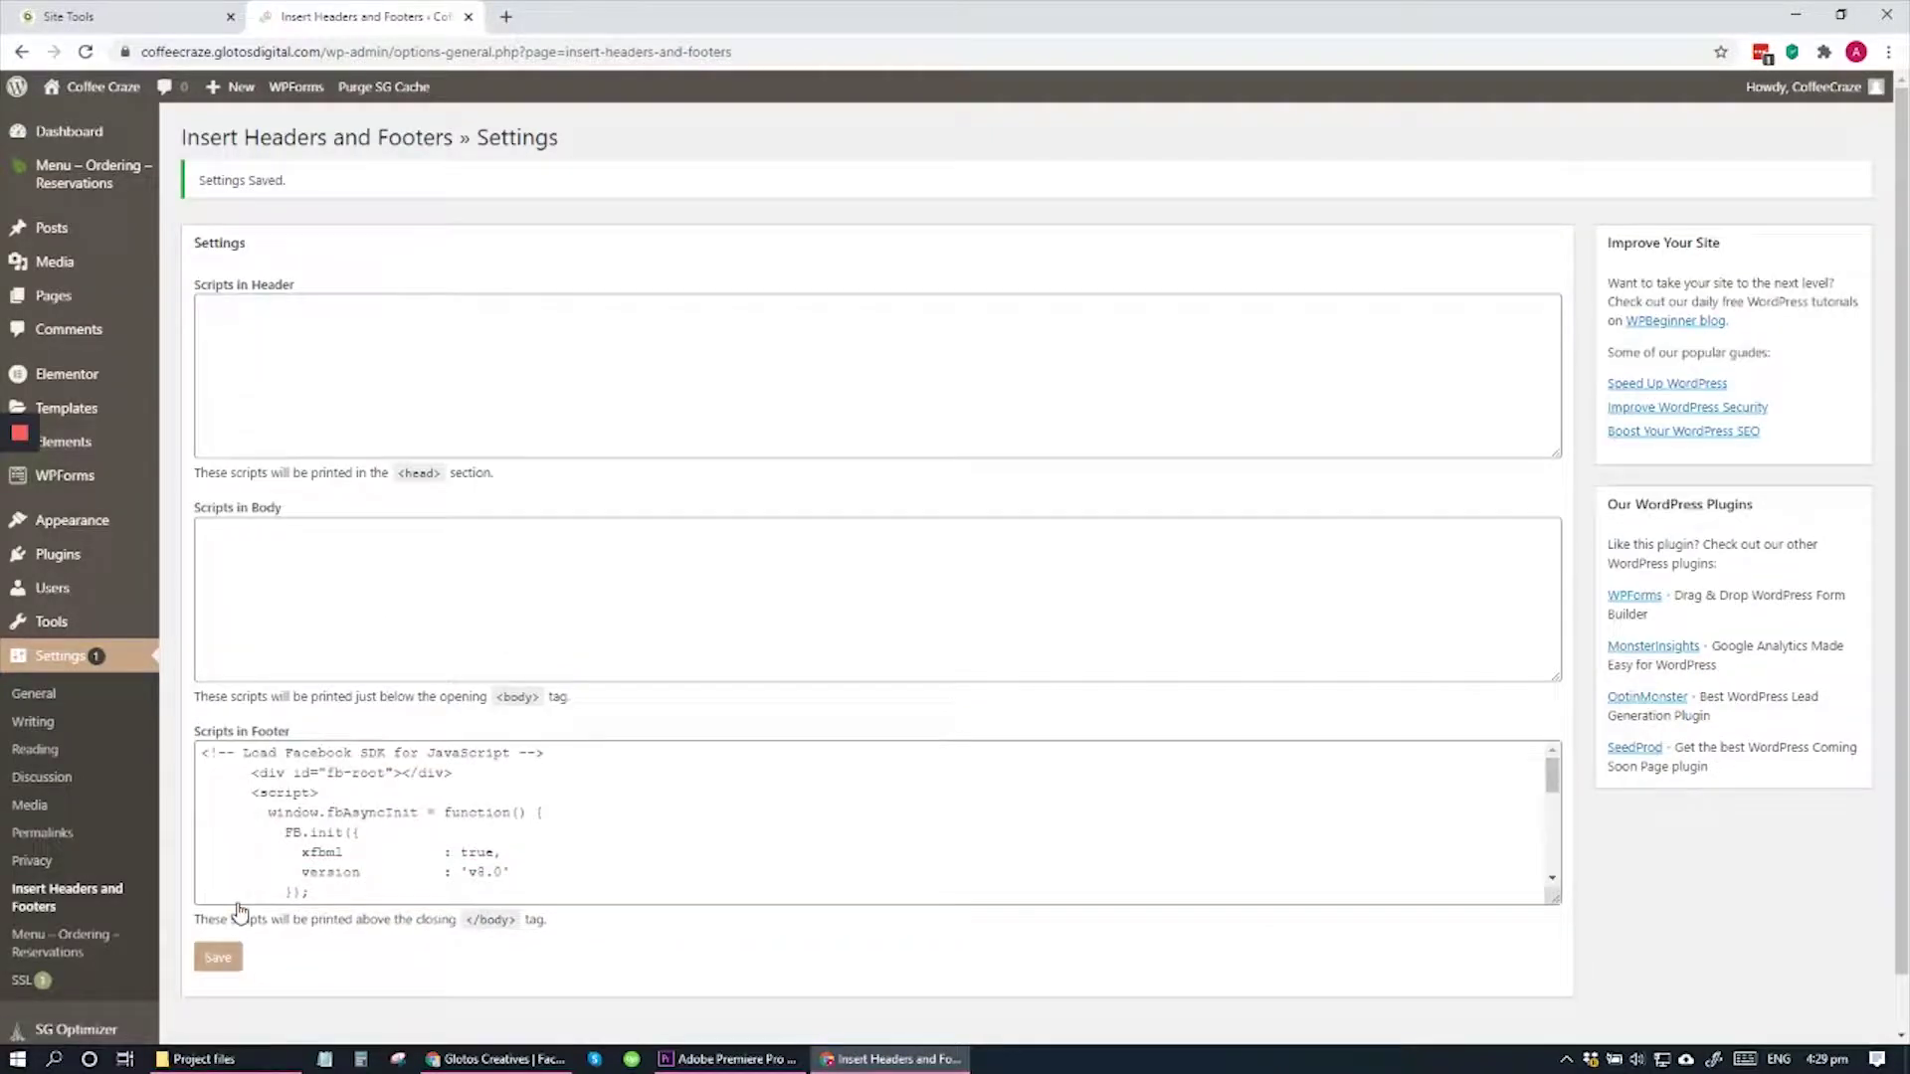
Open the live Coffee Craze site in a new tab.
{"action": "right_click", "coordinate": [120, 87]}
{"action": "left_click", "coordinate": [144, 99]}
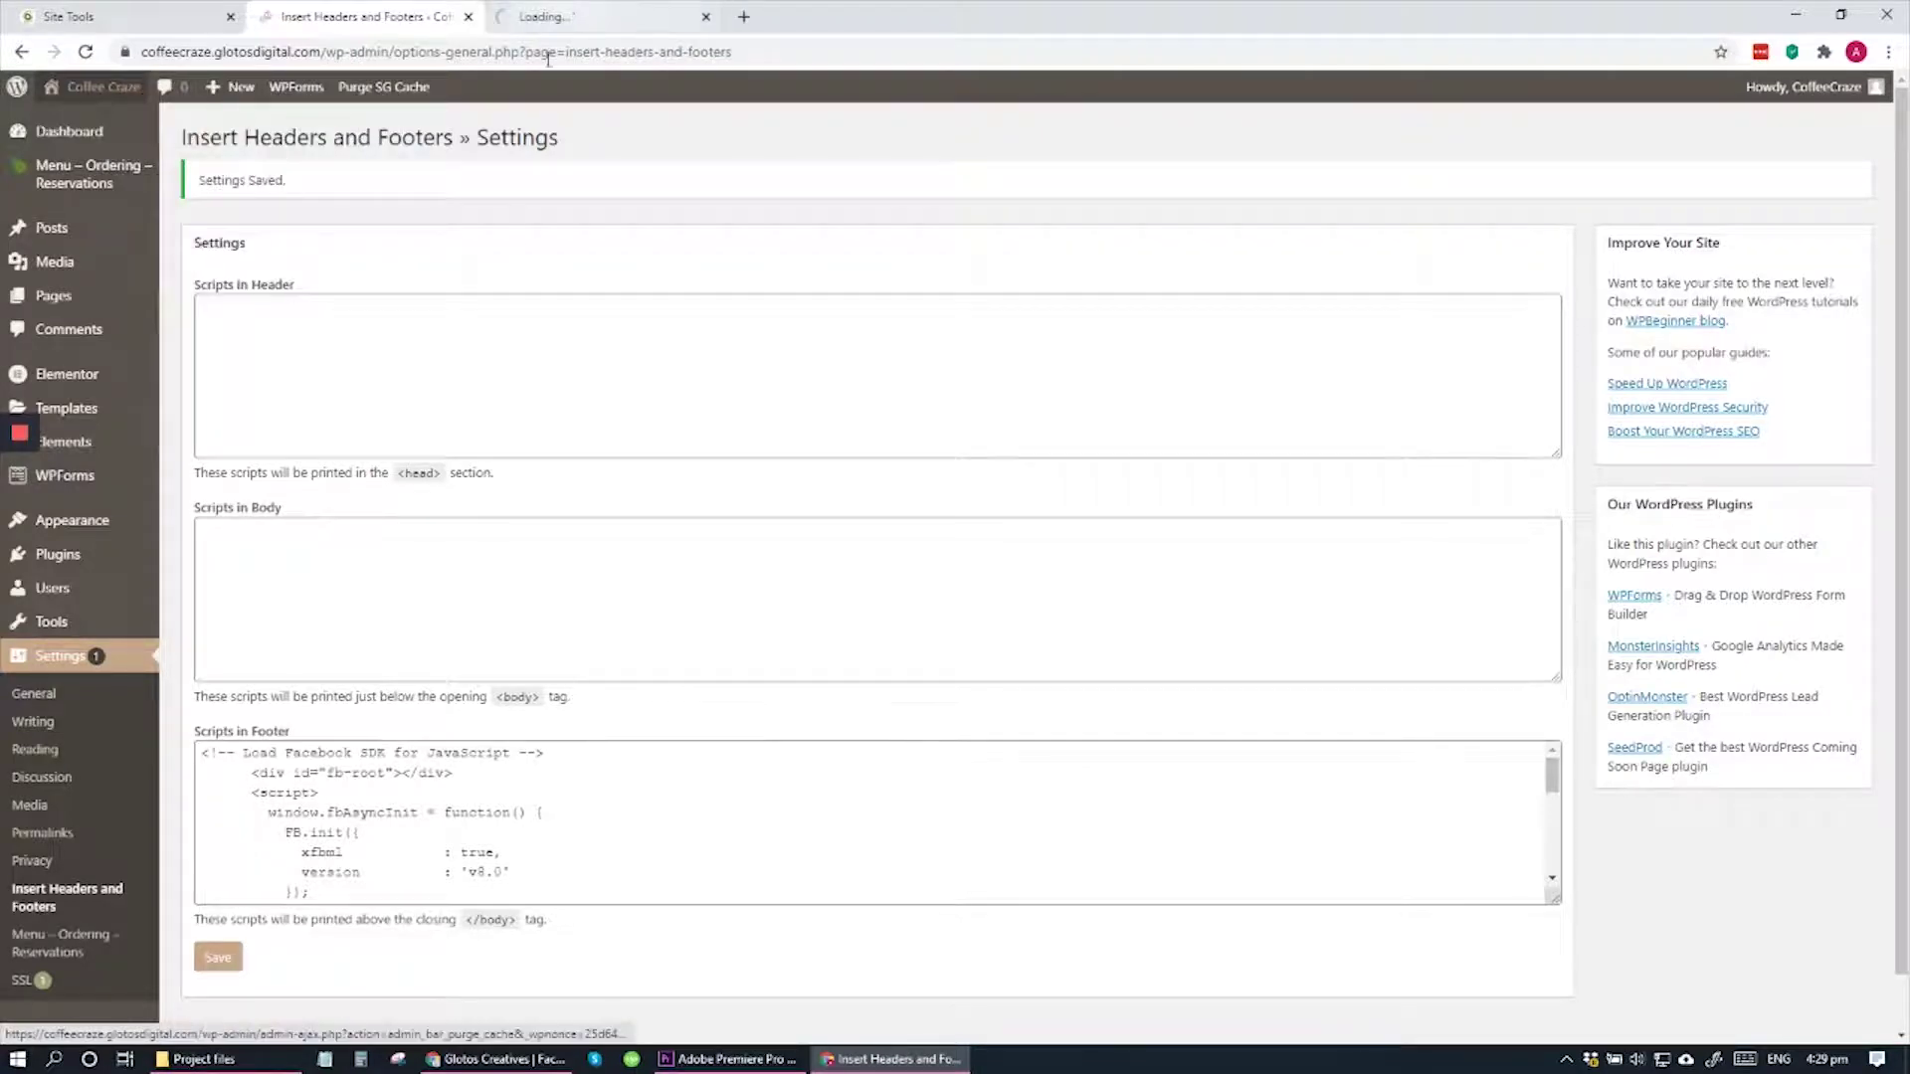
{"action": "left_click", "coordinate": [224, 960]}
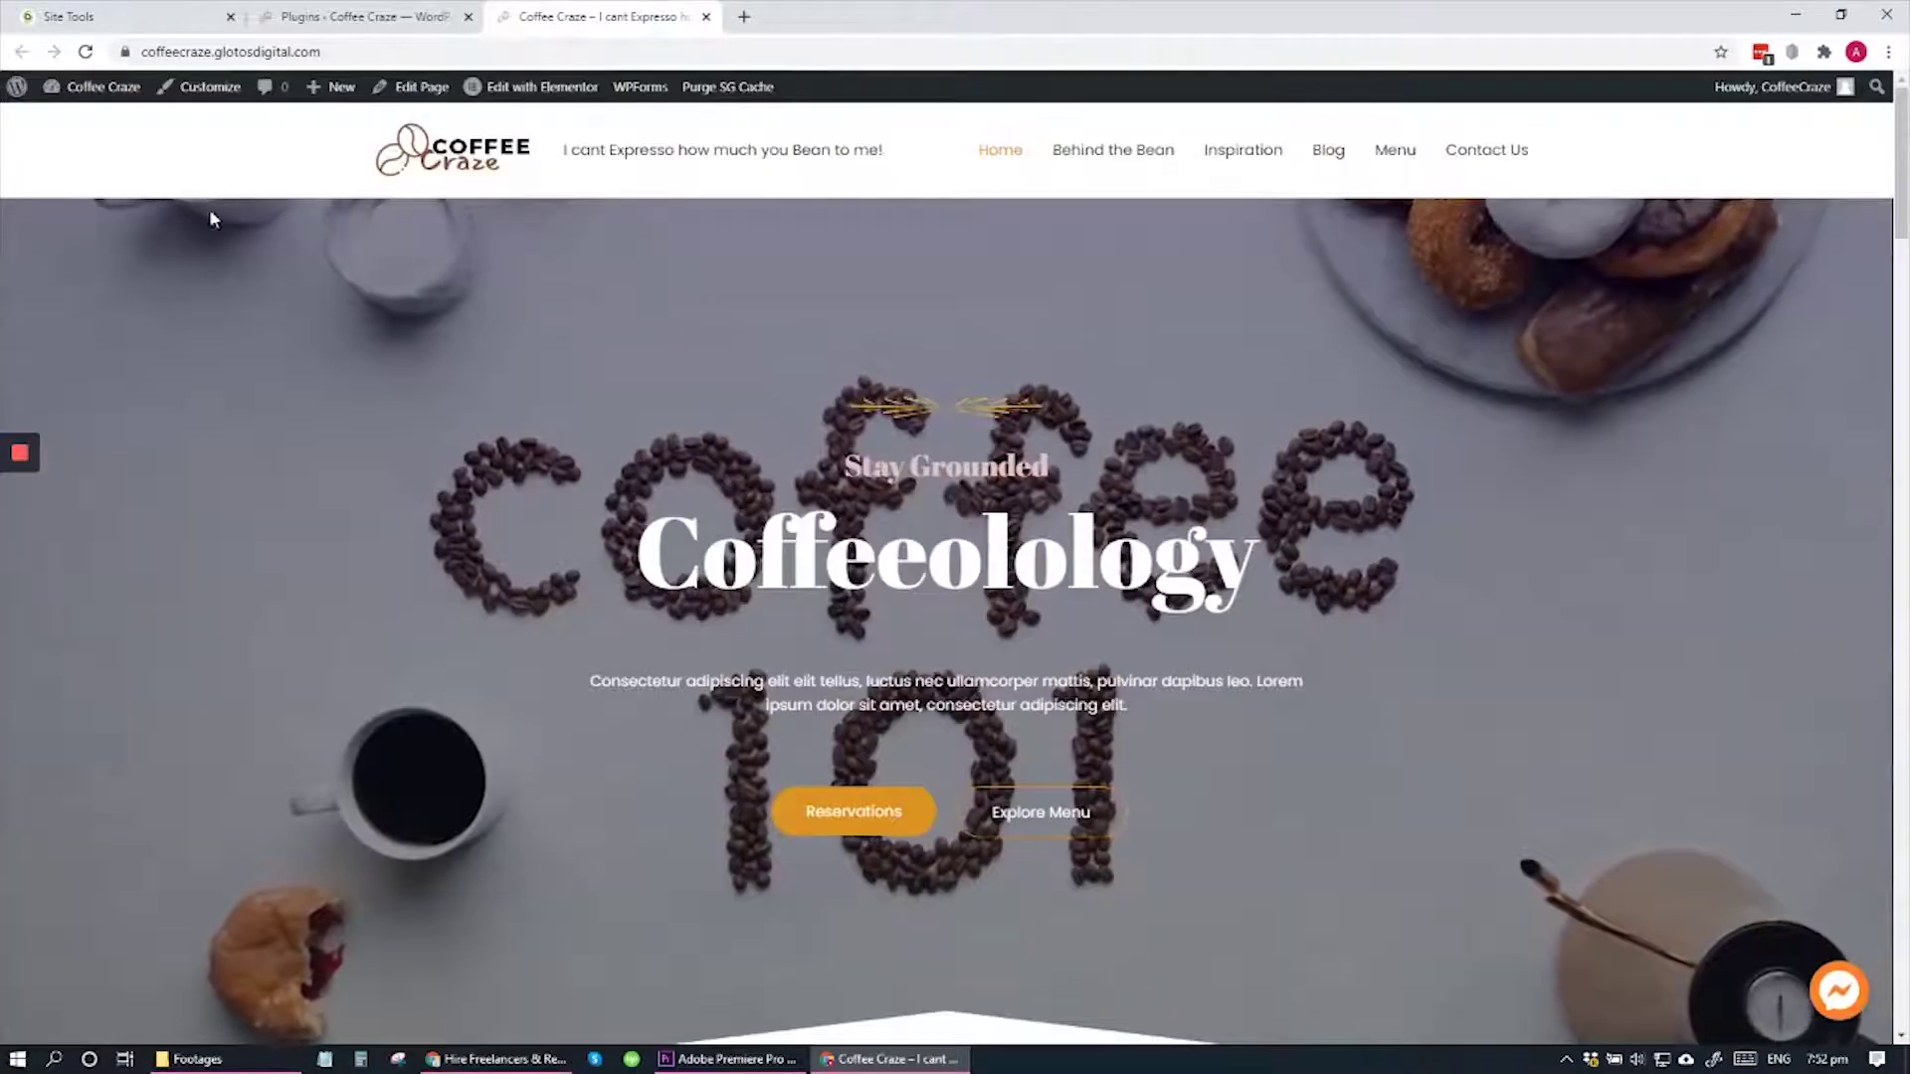
Reload the Coffee Craze homepage so the Messenger bubble appears.
{"action": "left_click", "coordinate": [341, 12]}
{"action": "left_click", "coordinate": [580, 12]}
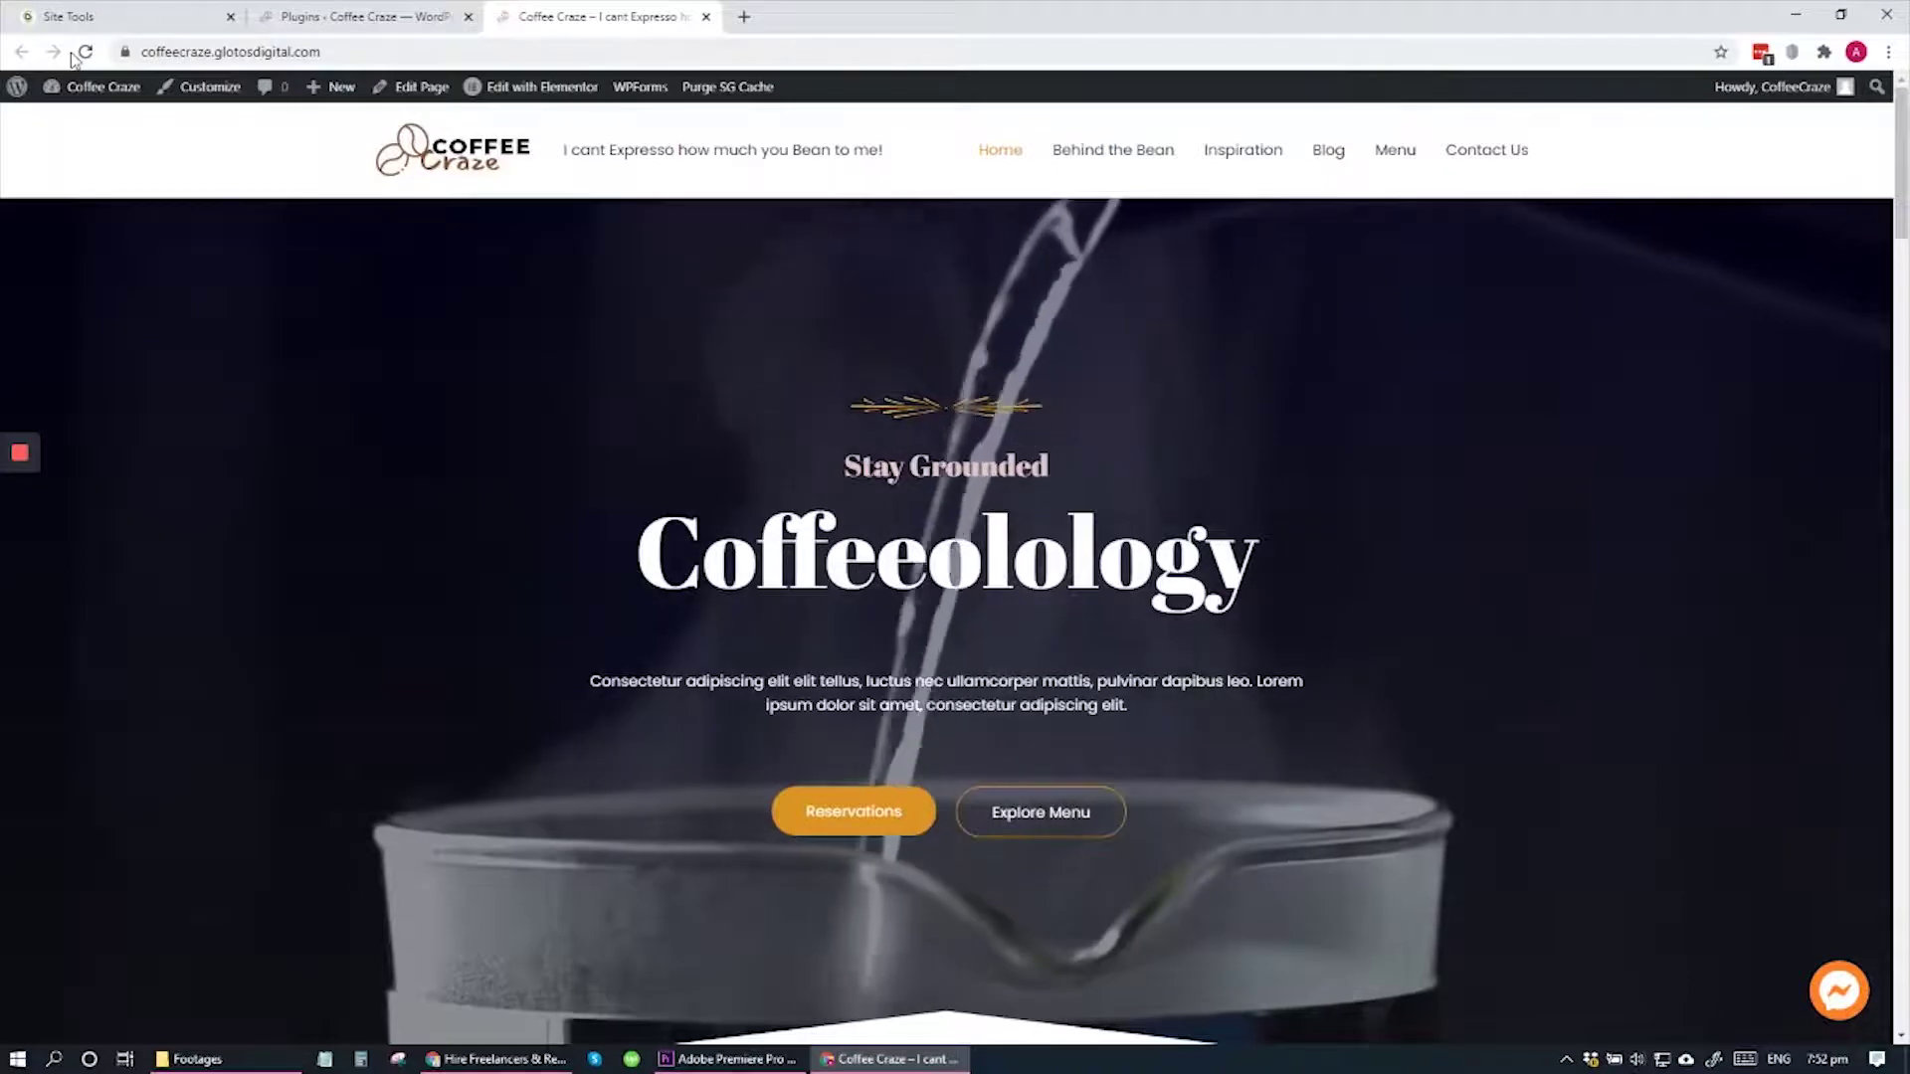
{"action": "key", "text": "F5"}
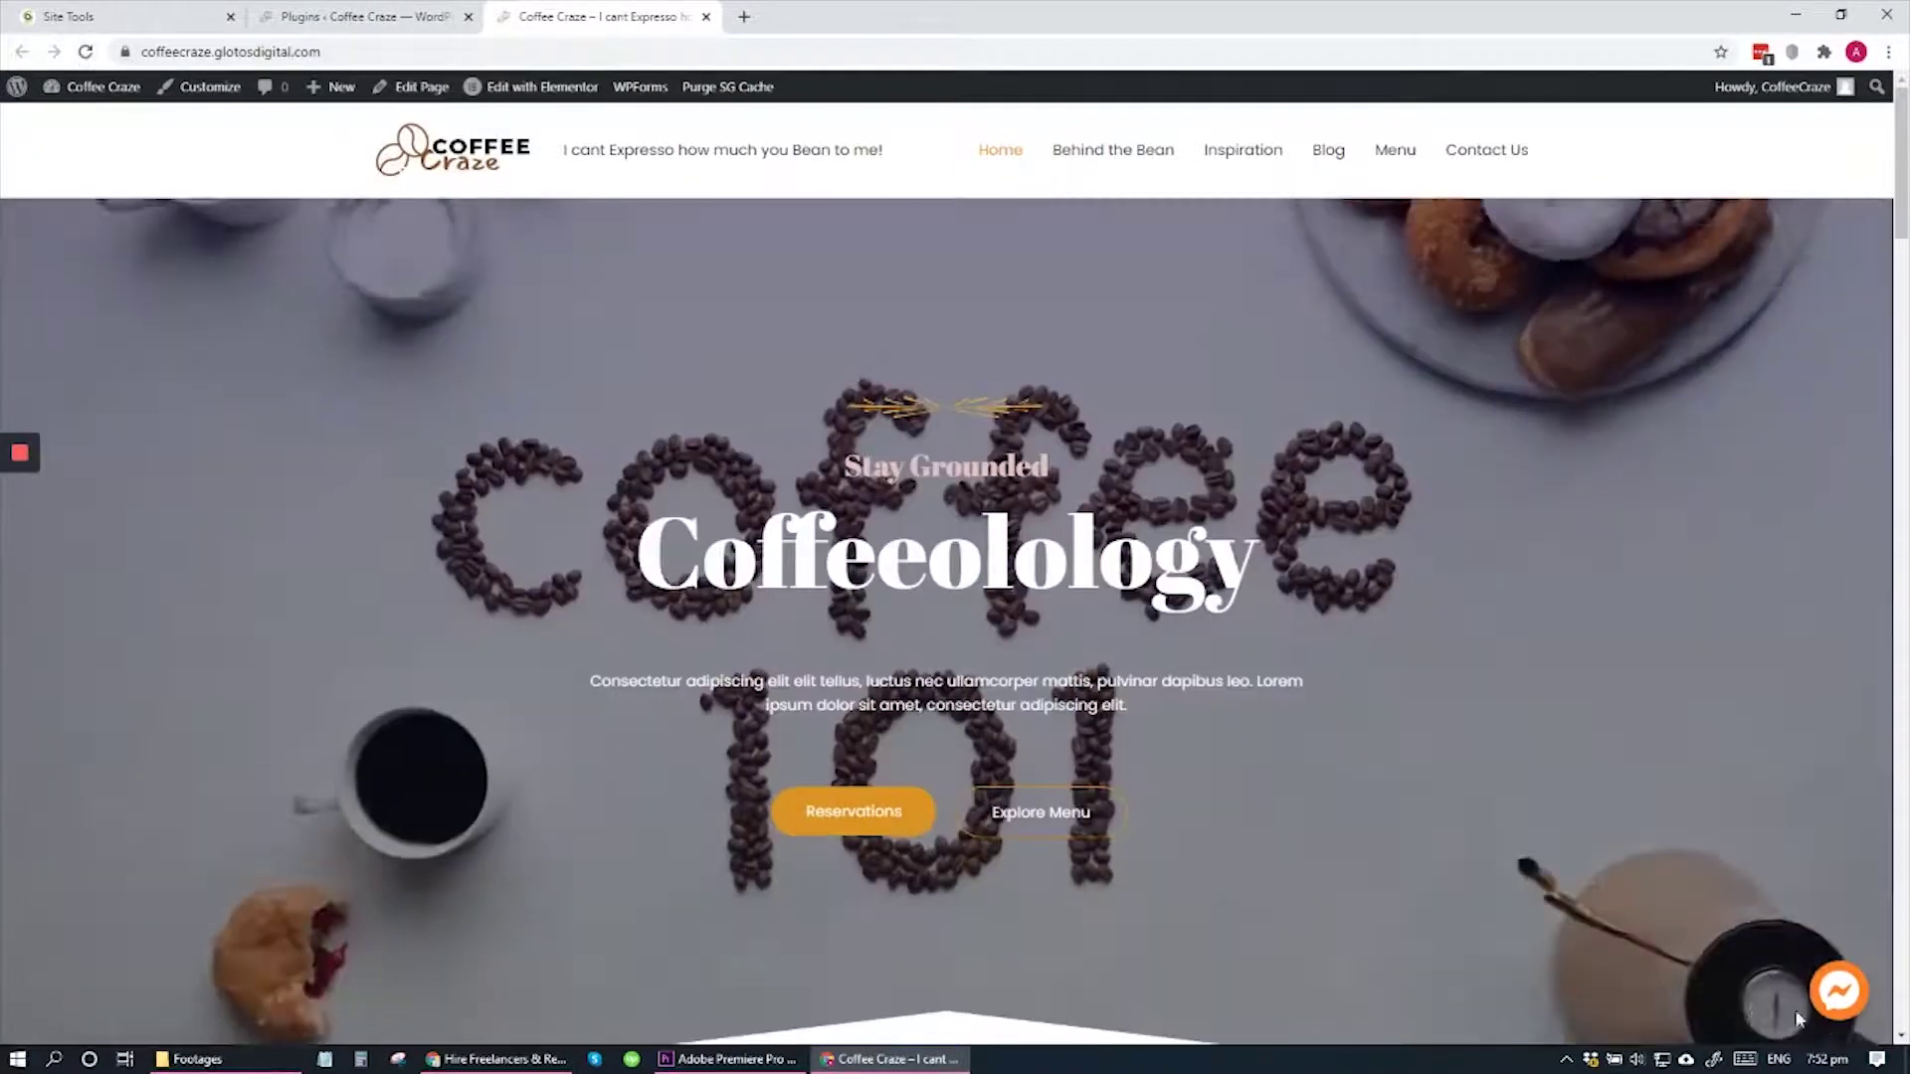
Send 'Hi how are you?' as a guest in the Messenger chat, then minimise it.
{"action": "left_click", "coordinate": [1837, 991]}
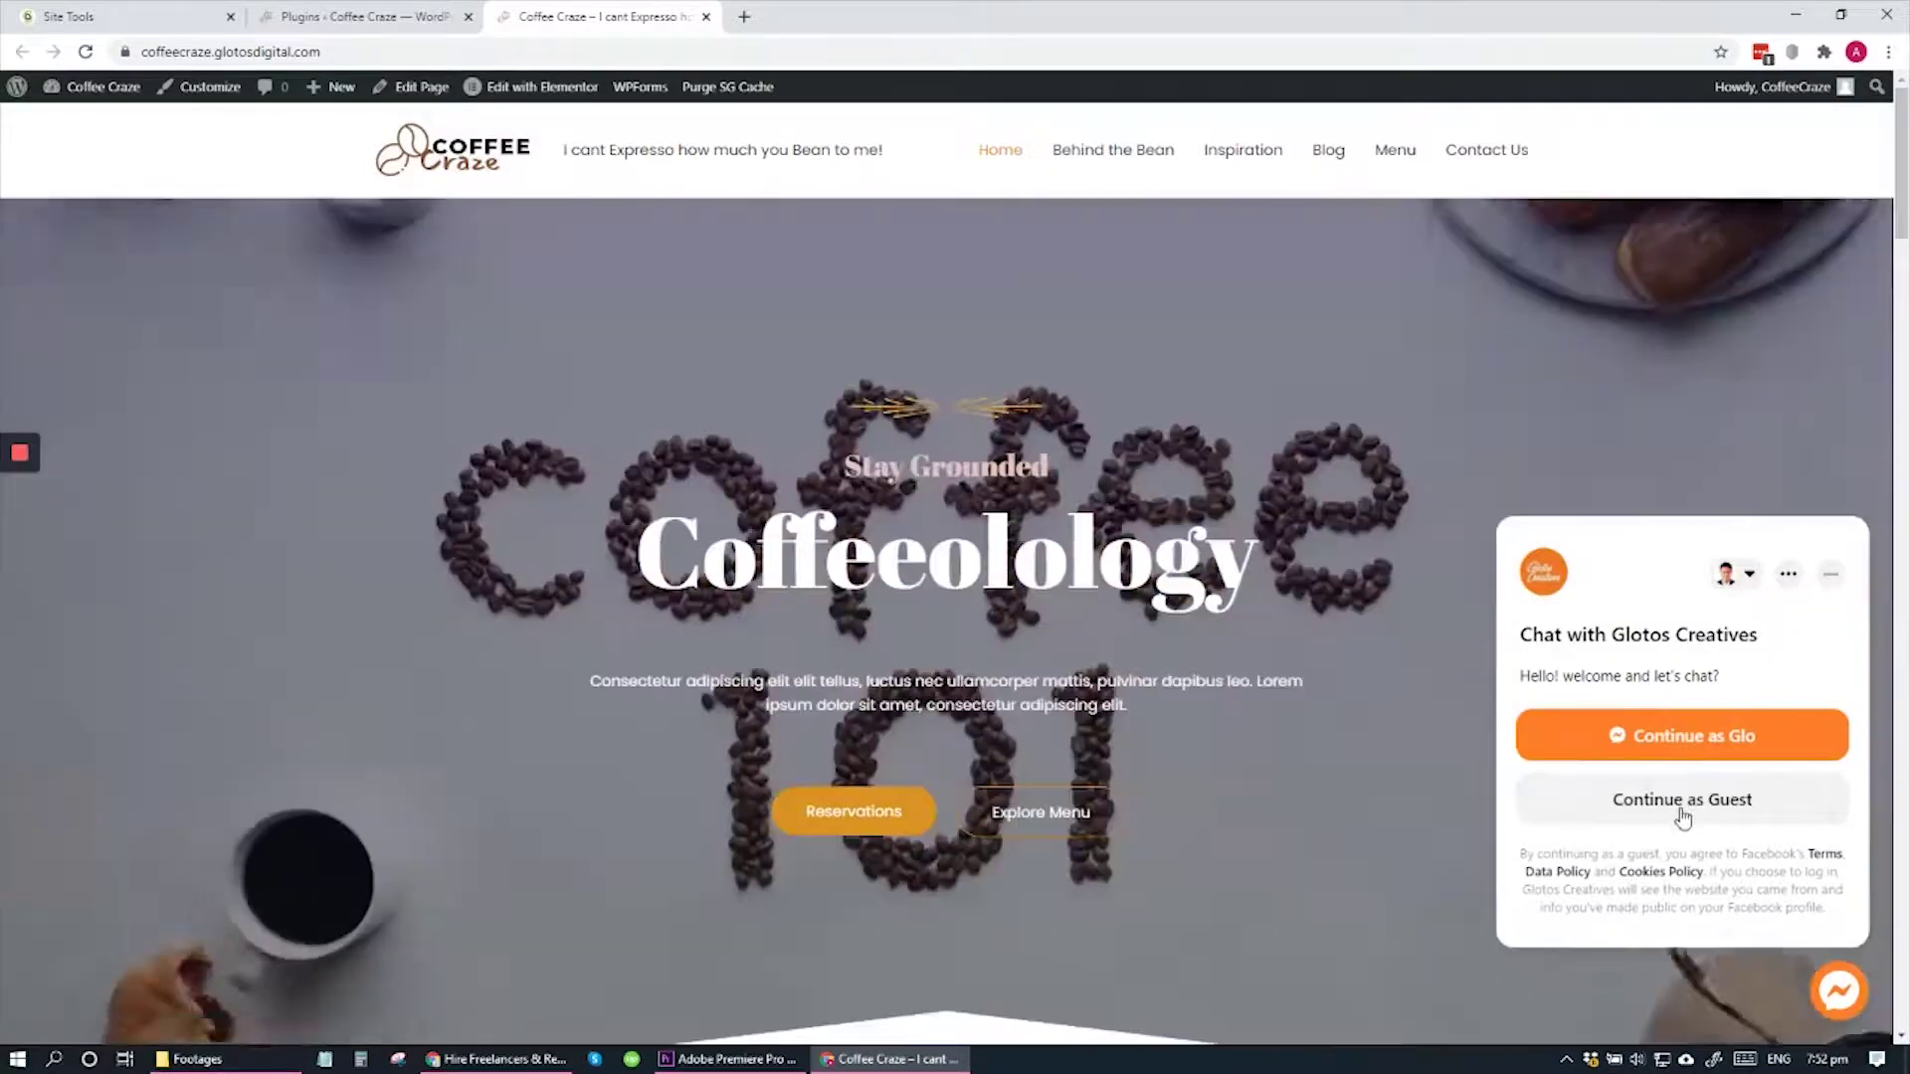
{"action": "left_click", "coordinate": [1683, 817]}
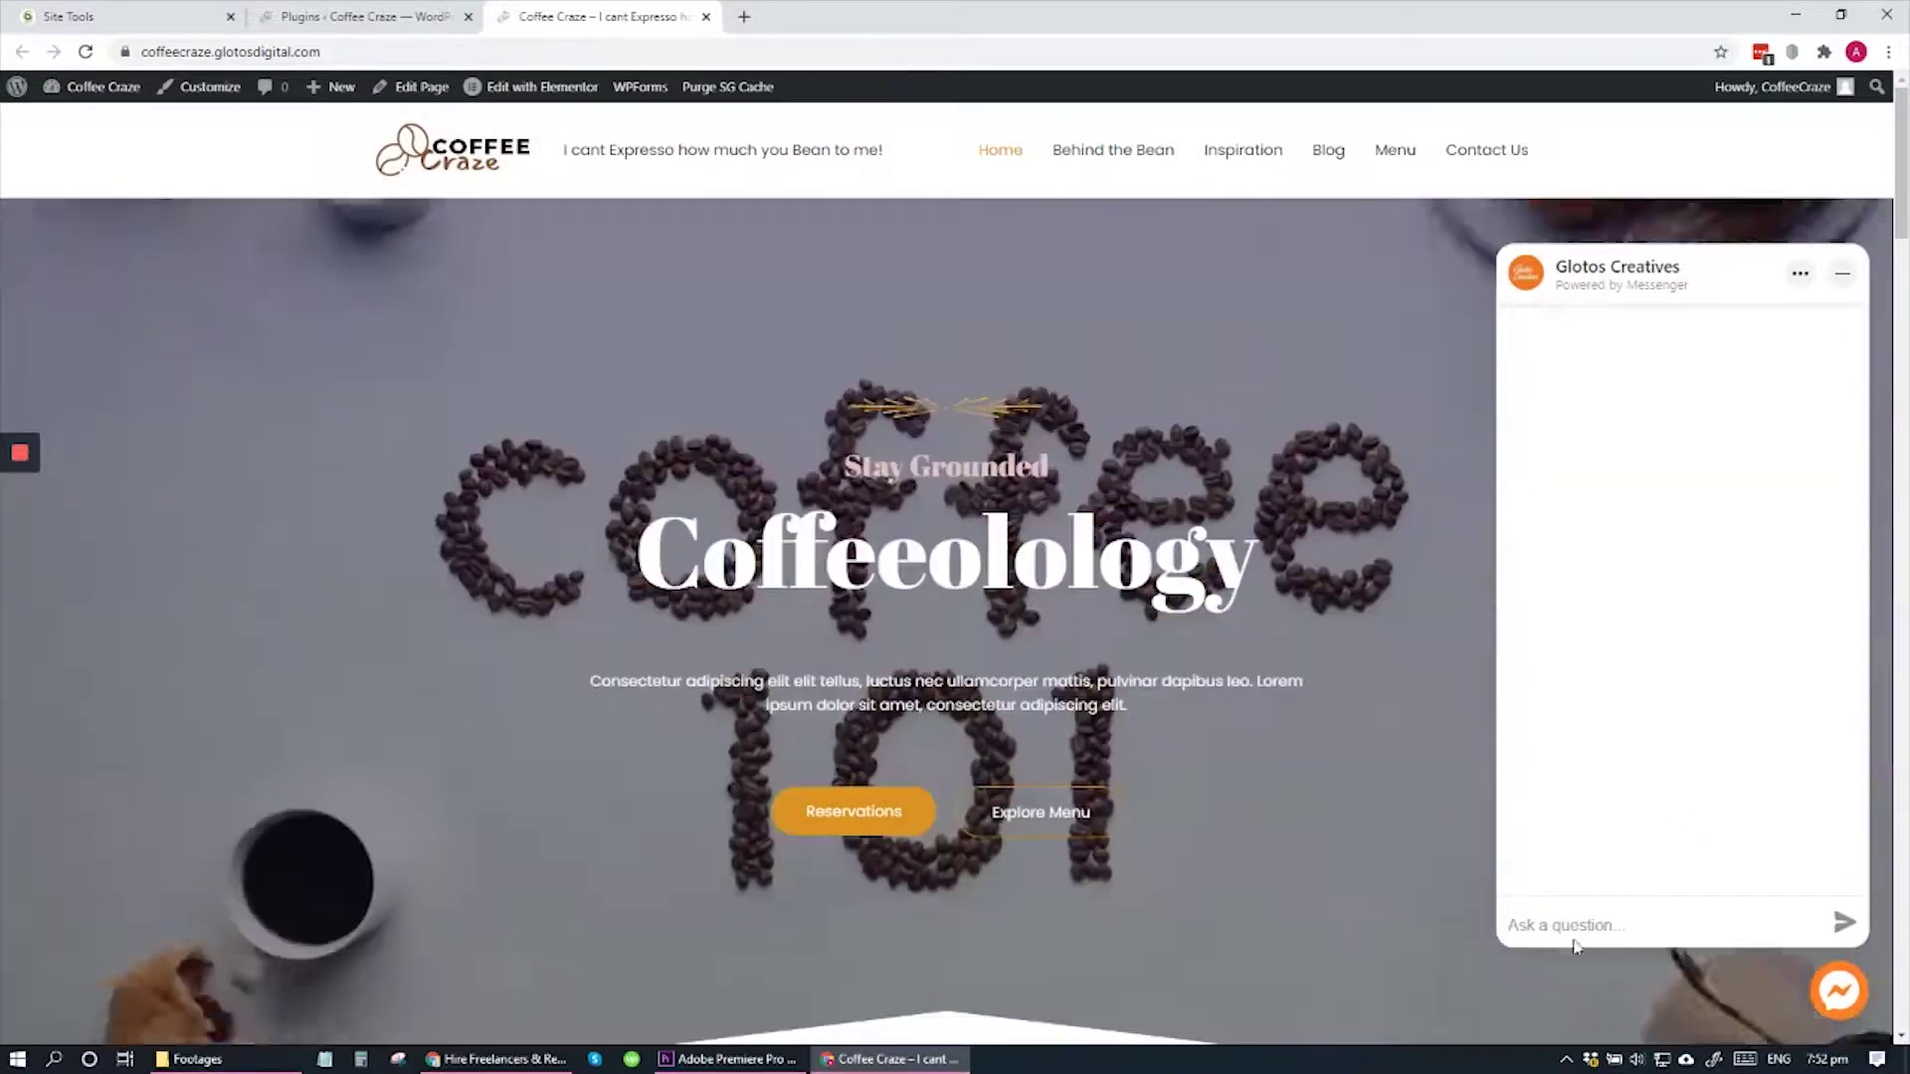
{"action": "left_click", "coordinate": [1575, 928]}
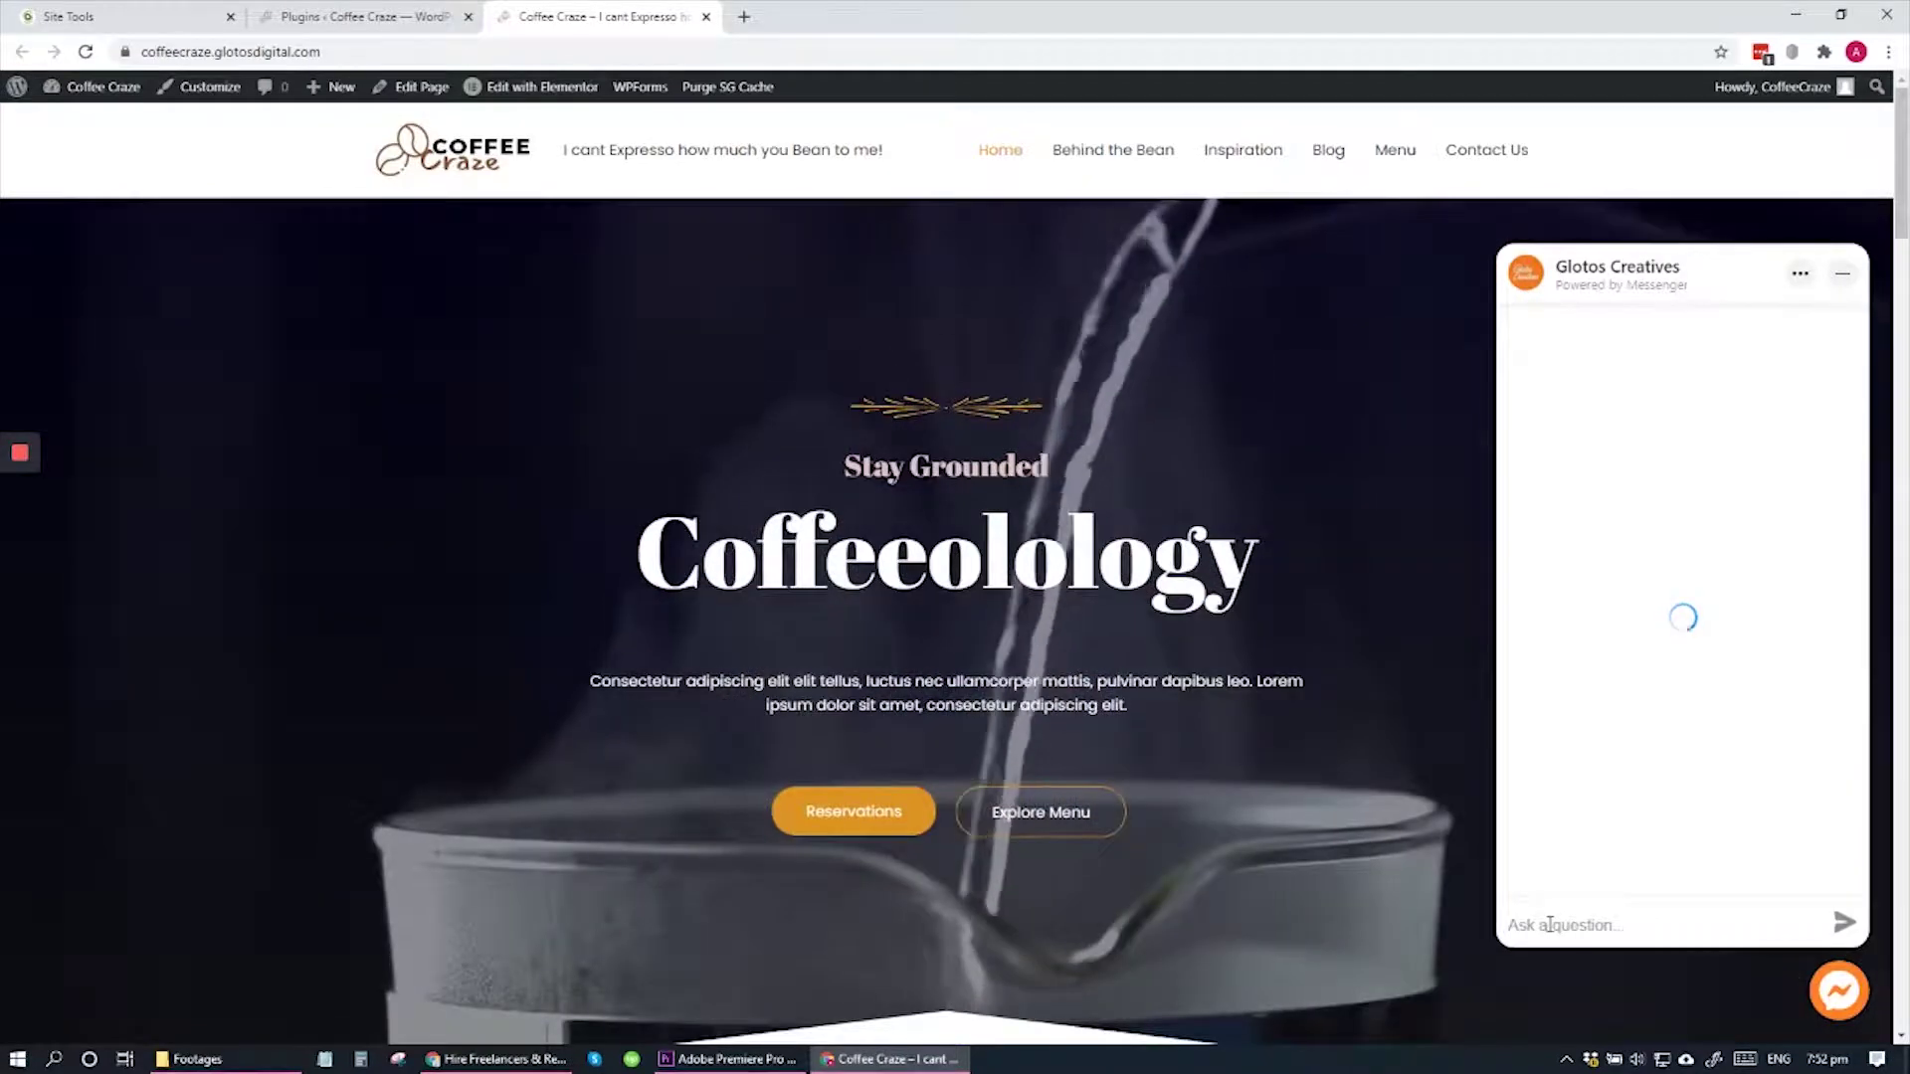
{"action": "type", "text": "Hi "}
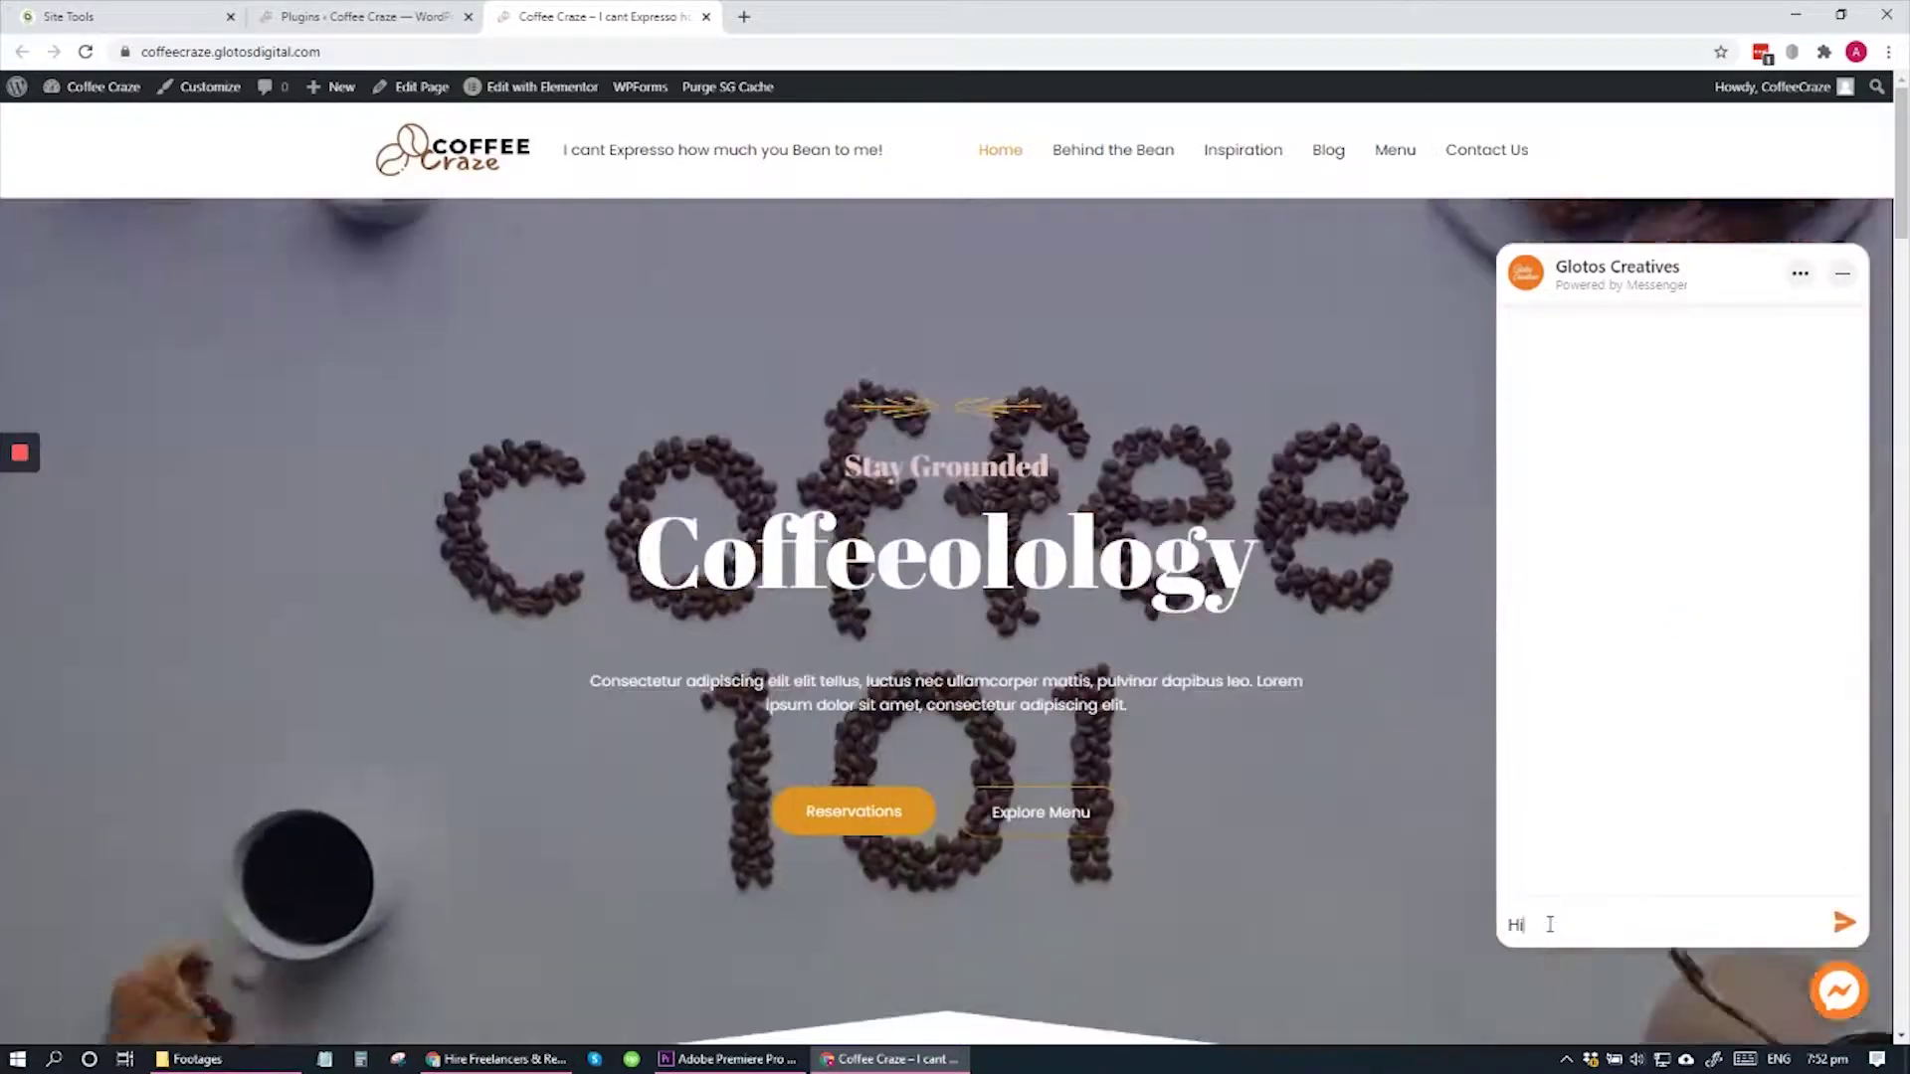
{"action": "type", "text": "how are you?"}
{"action": "key", "text": "Return"}
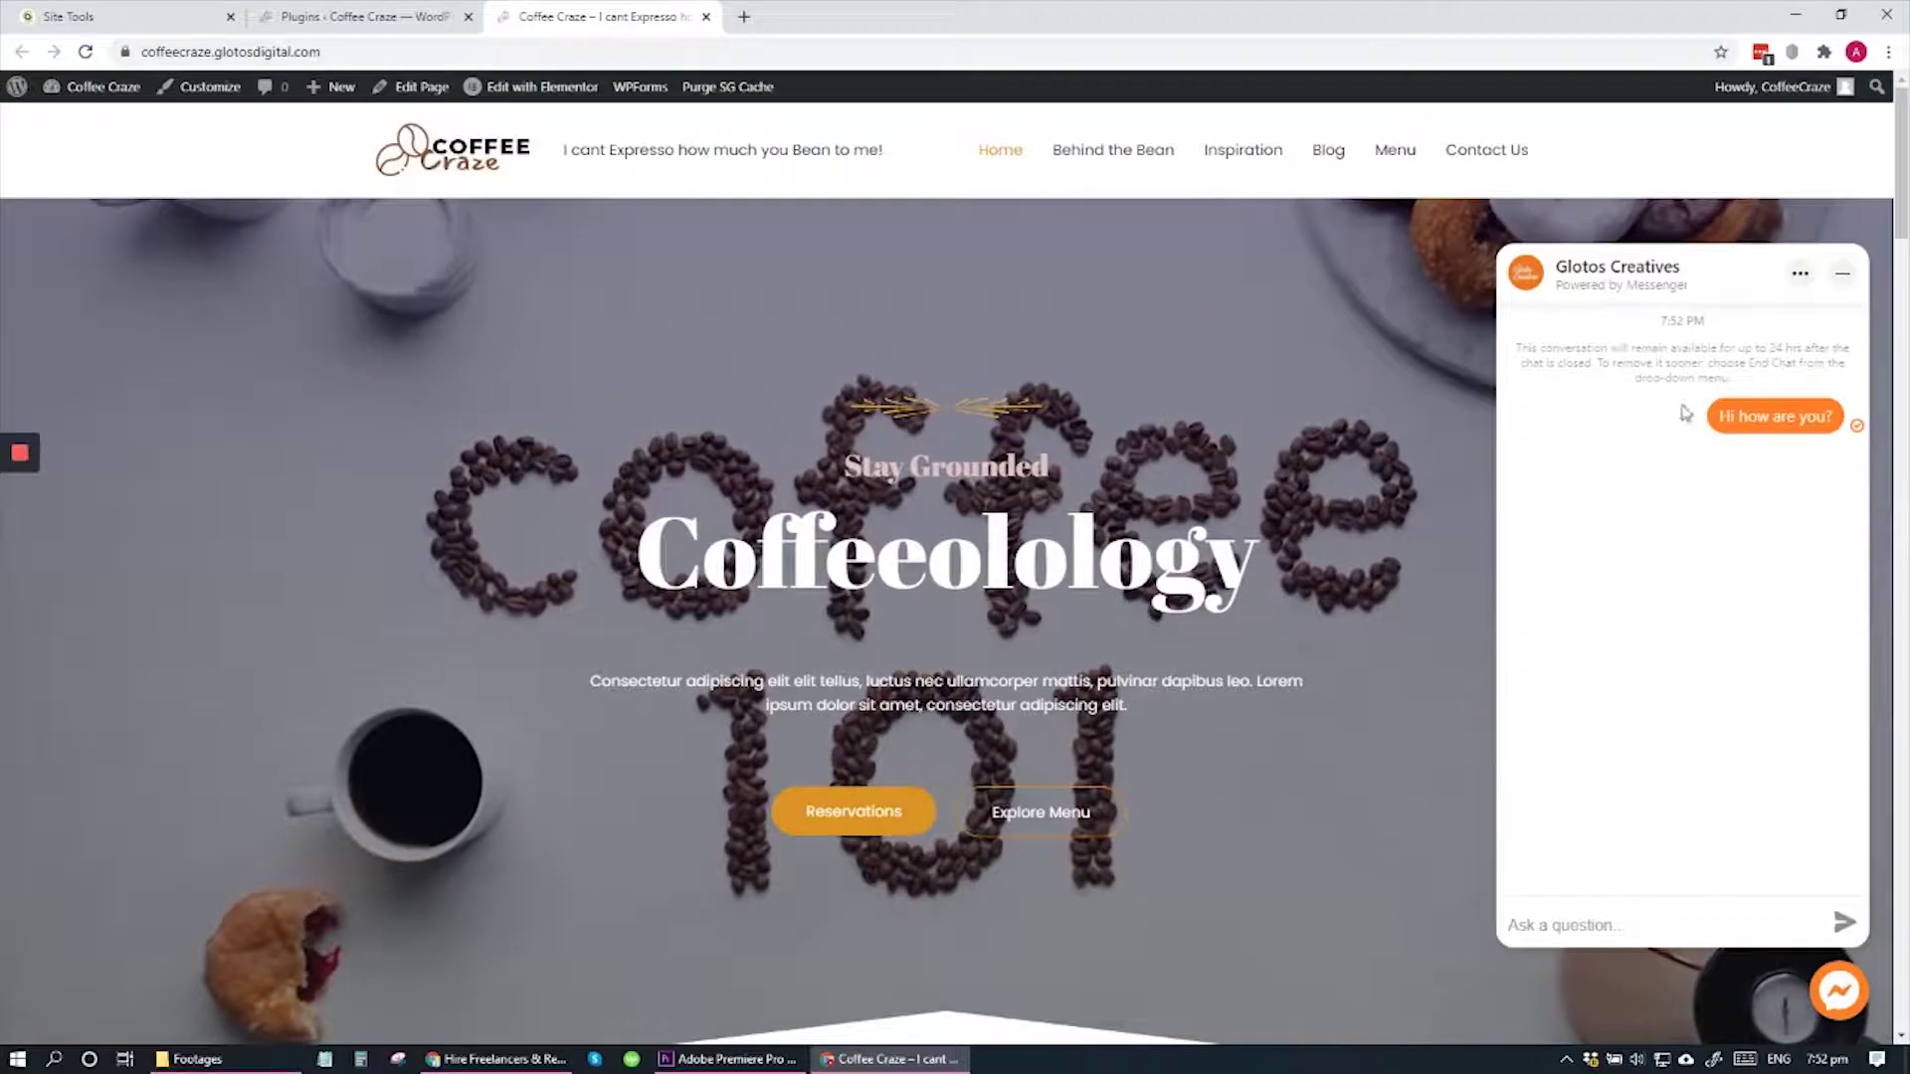
{"action": "left_click", "coordinate": [1849, 1005]}
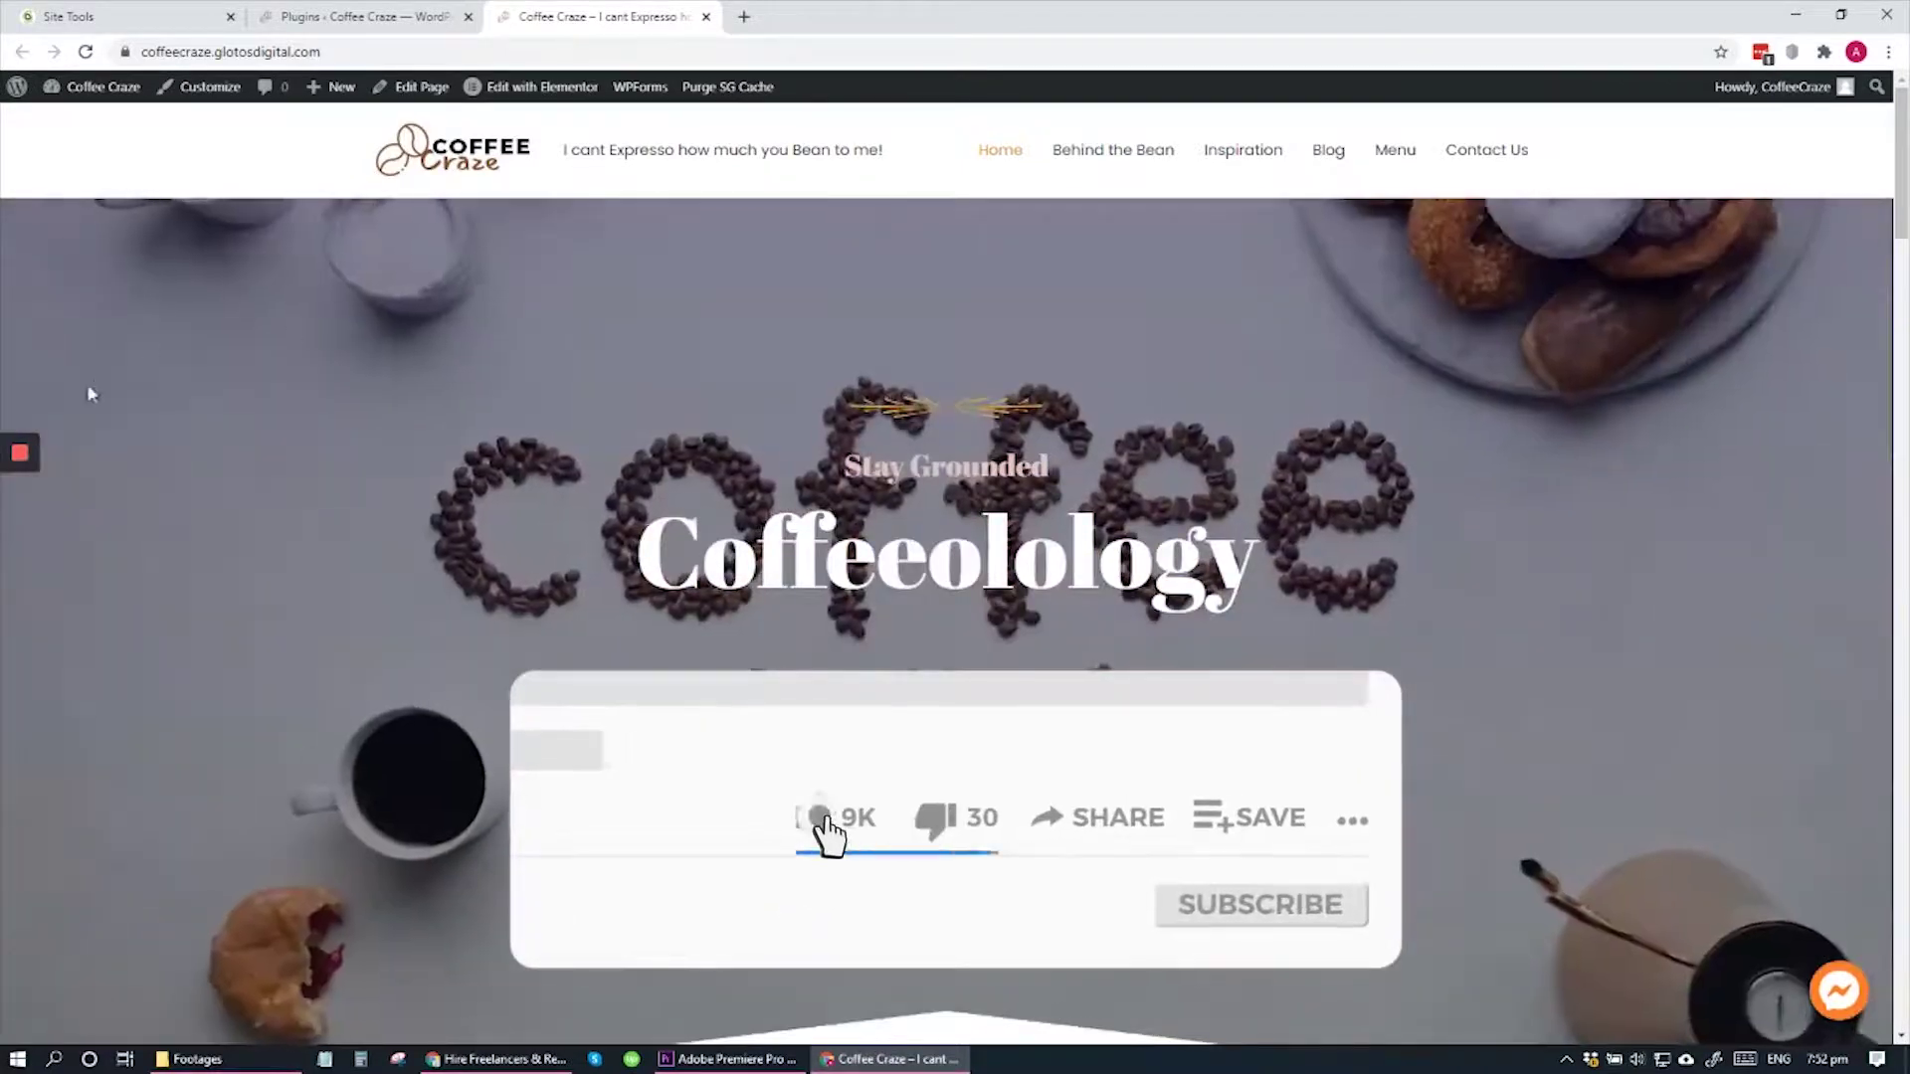
{"action": "mouse_move", "coordinate": [20, 456]}
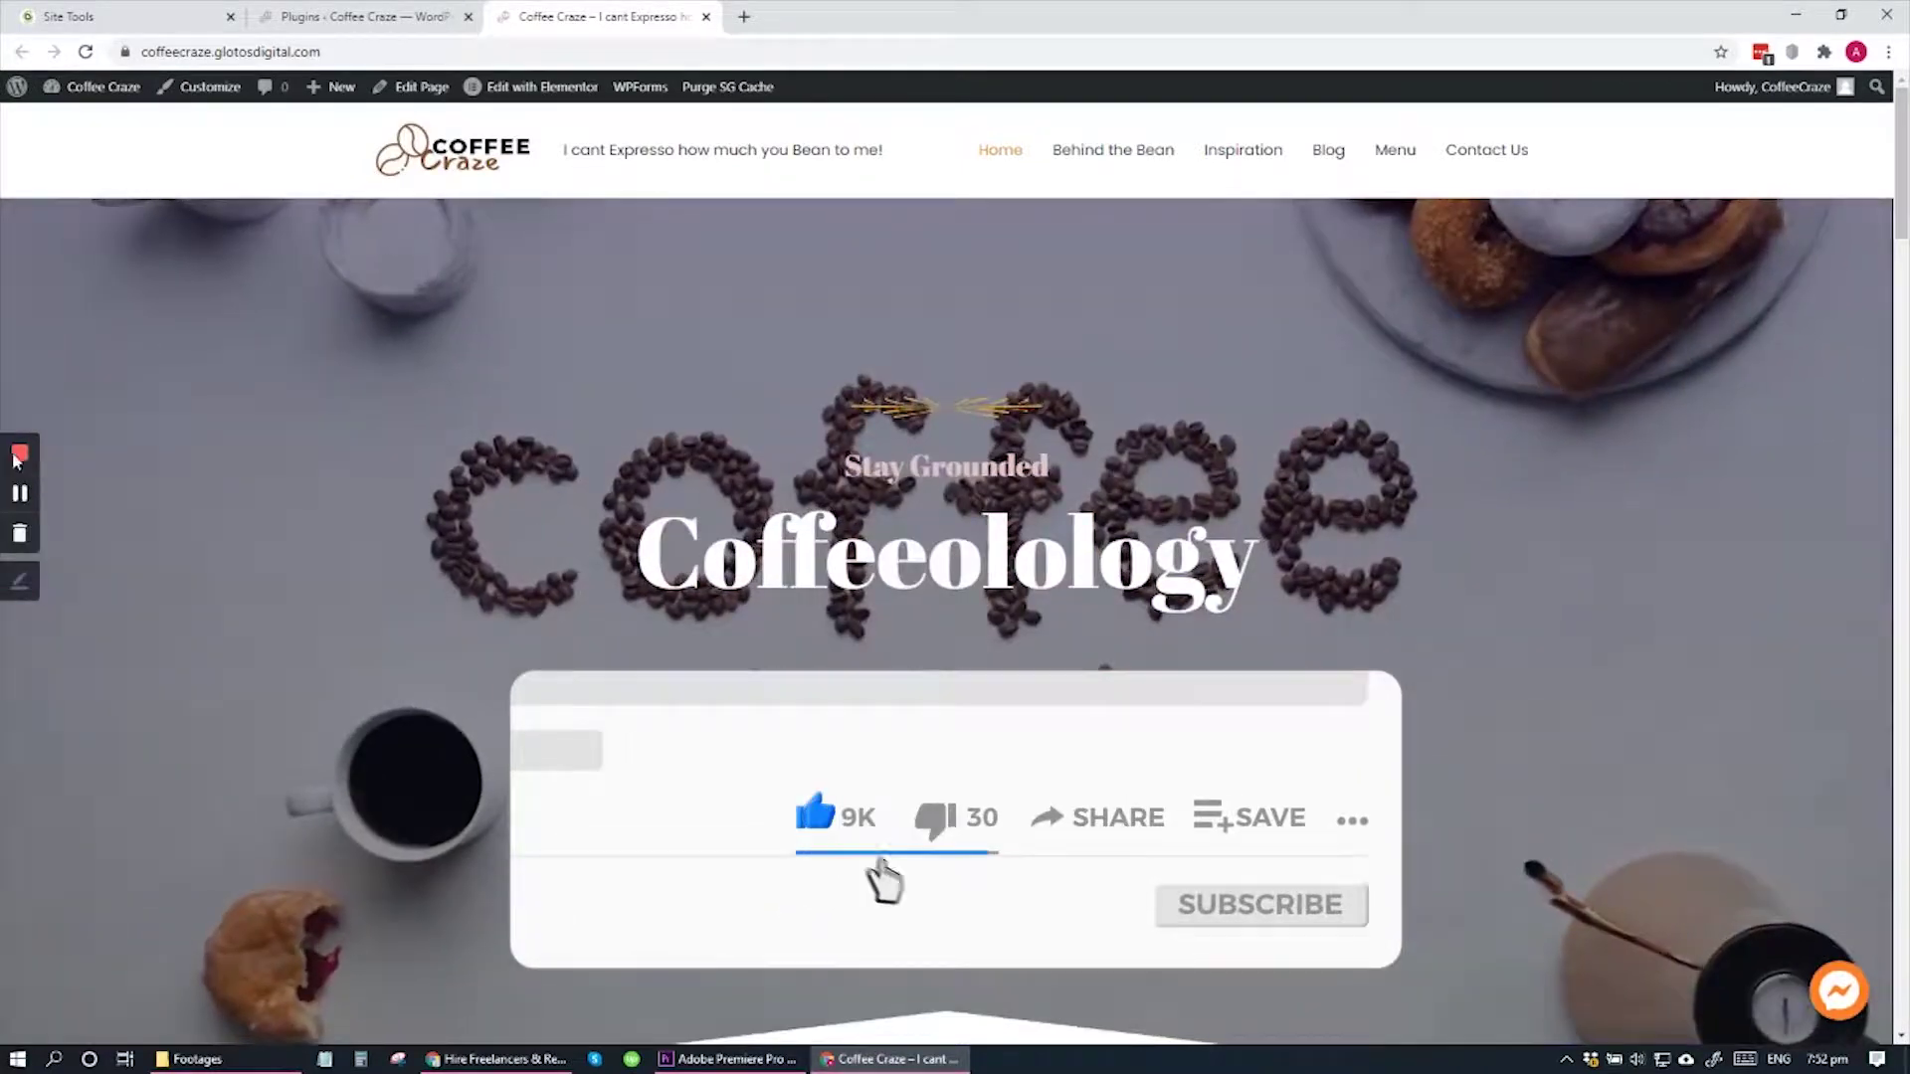